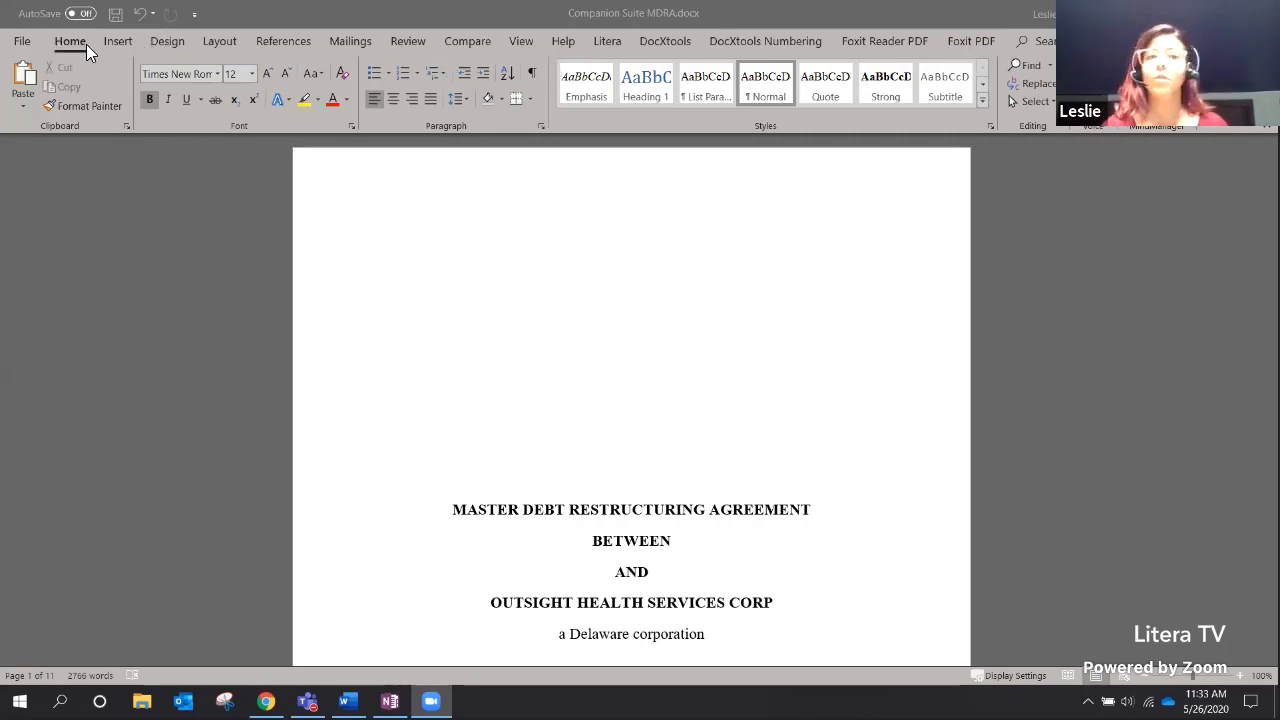
Analyze the agreement with Contract Companion and open the list of defined term issues.
{"action": "left_click", "coordinate": [596, 42]}
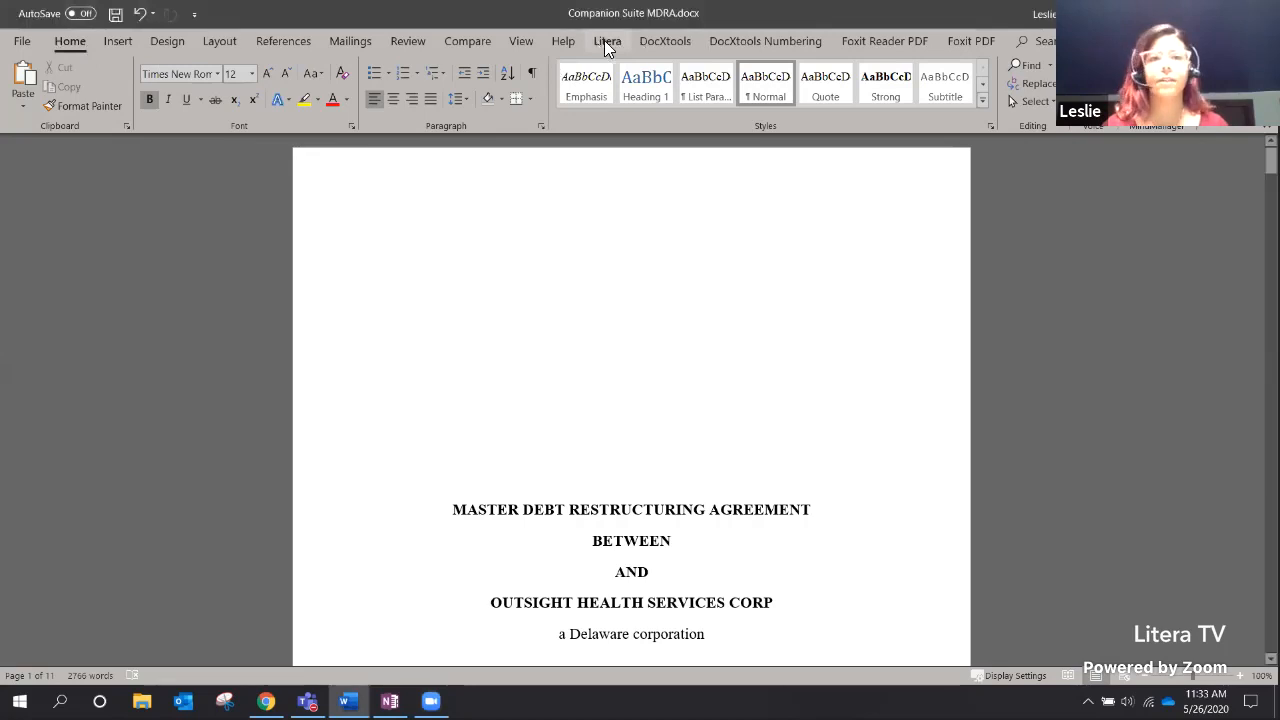
{"action": "left_click", "coordinate": [604, 40]}
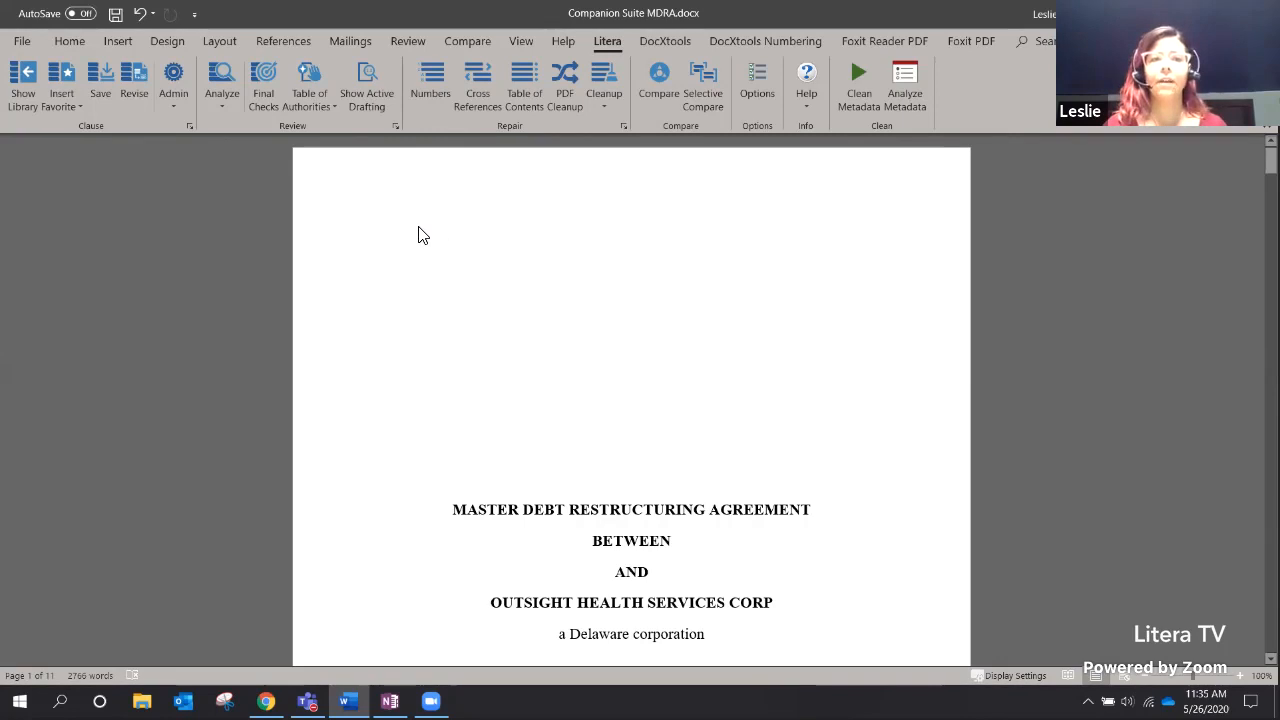
{"action": "left_click", "coordinate": [225, 78]}
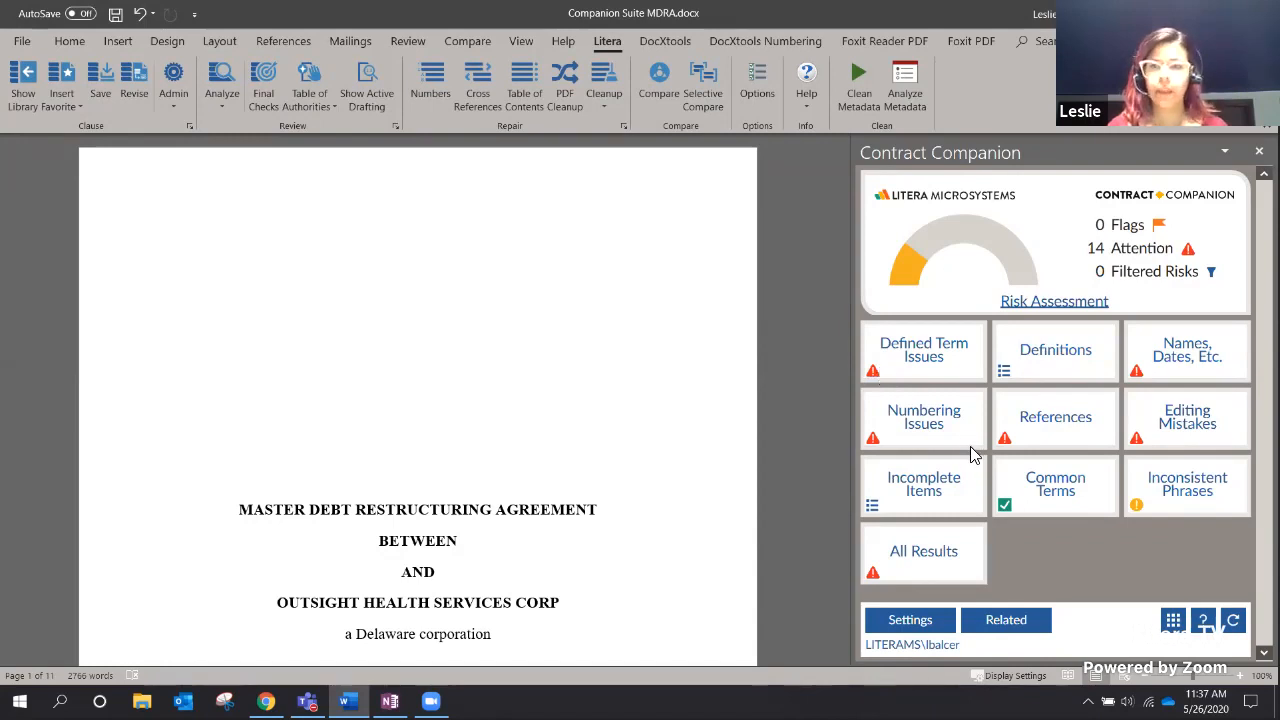
{"action": "mouse_move", "coordinate": [1004, 510]}
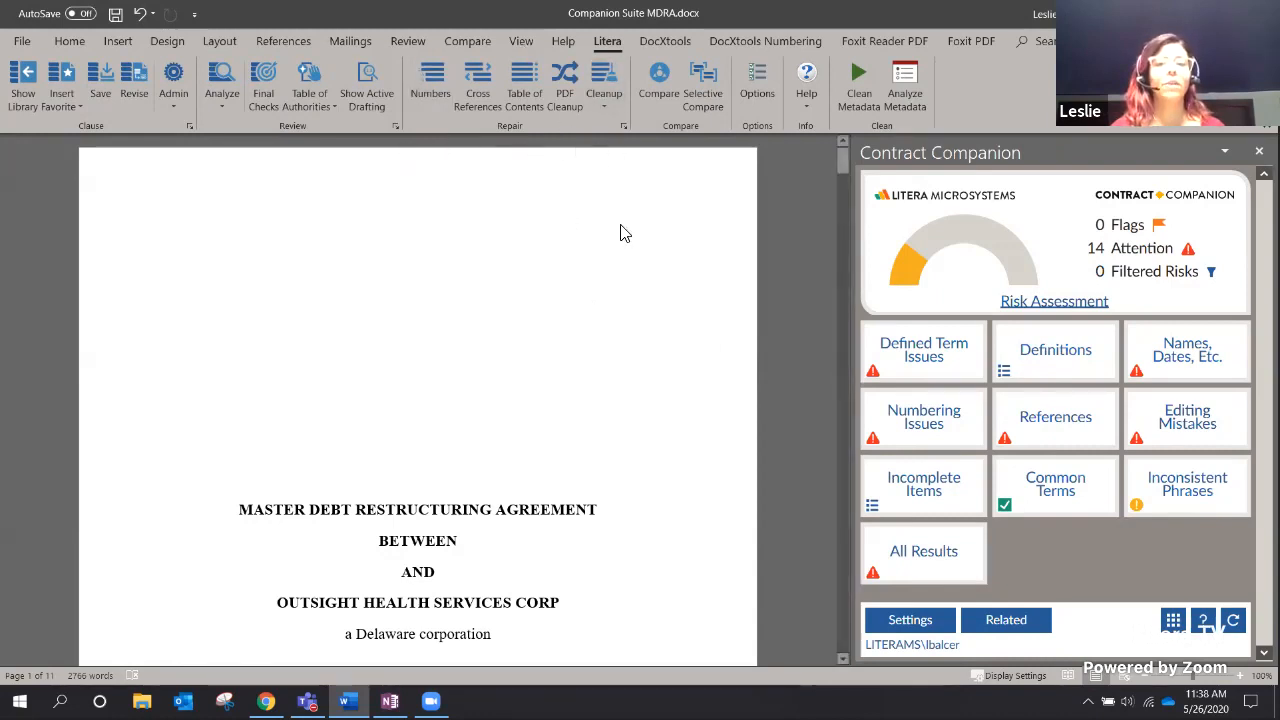
{"action": "left_click", "coordinate": [907, 364]}
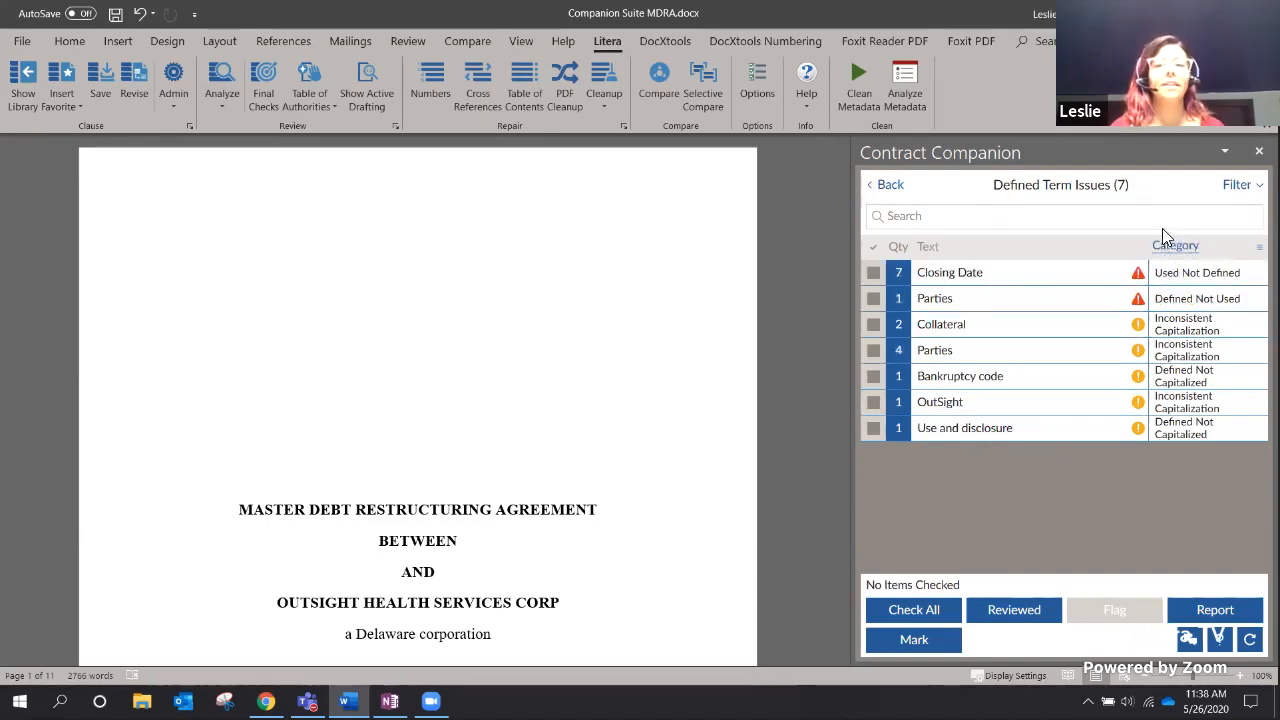
Examine the result list's sorting and clearing options and the categories of the defined term issues.
{"action": "left_click", "coordinate": [1257, 254]}
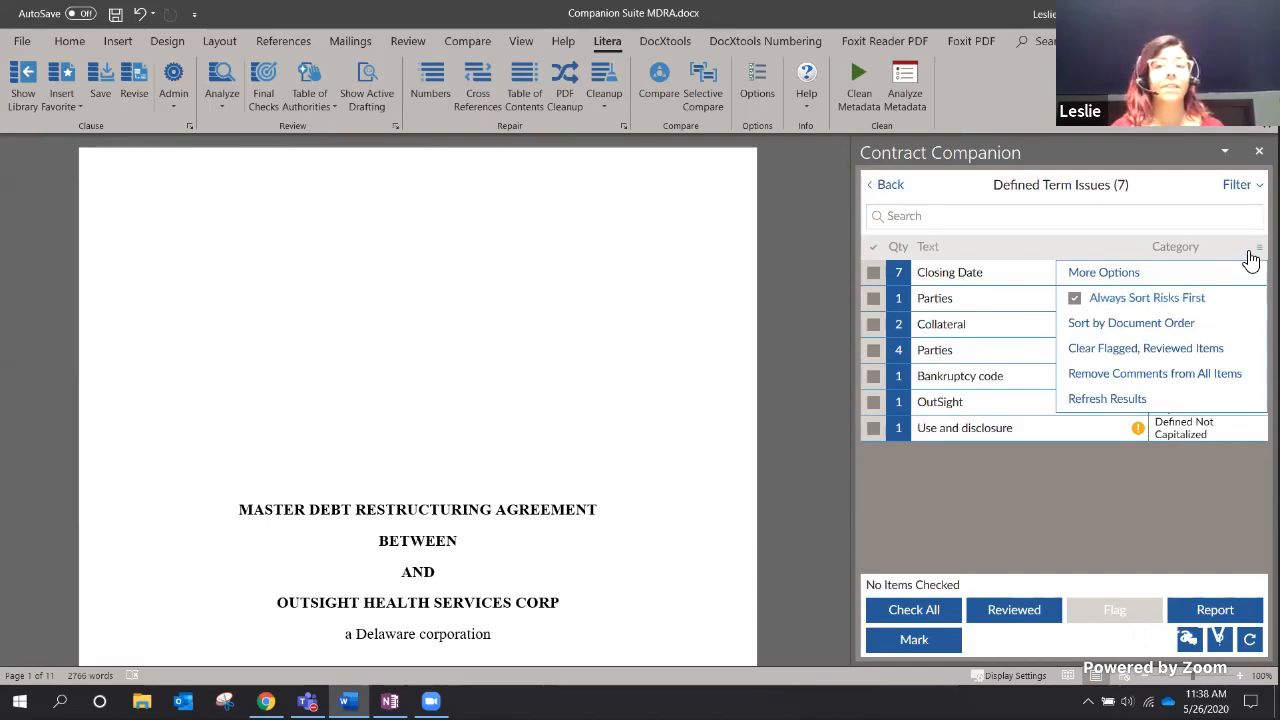
{"action": "left_click", "coordinate": [1250, 256]}
{"action": "left_click", "coordinate": [1117, 322]}
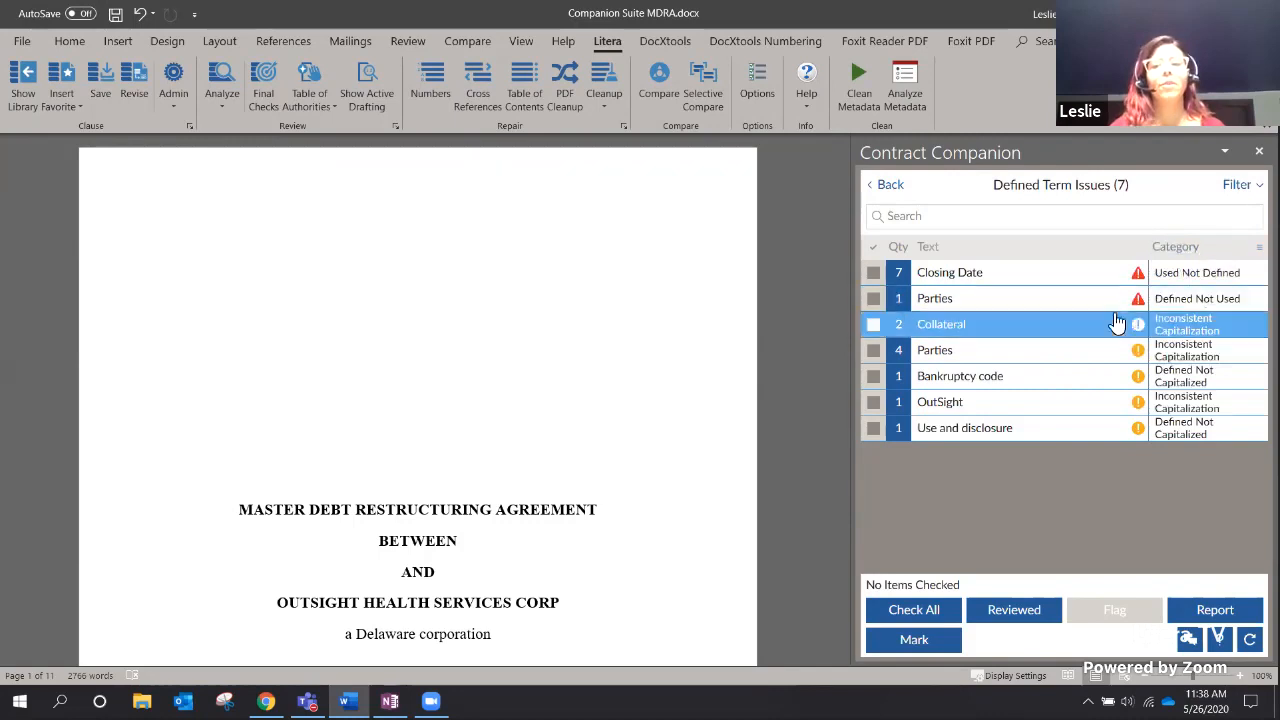
{"action": "left_click", "coordinate": [1120, 276]}
{"action": "left_click", "coordinate": [1120, 300]}
{"action": "left_click", "coordinate": [1120, 274]}
{"action": "left_click", "coordinate": [1120, 376]}
{"action": "left_click", "coordinate": [1120, 430]}
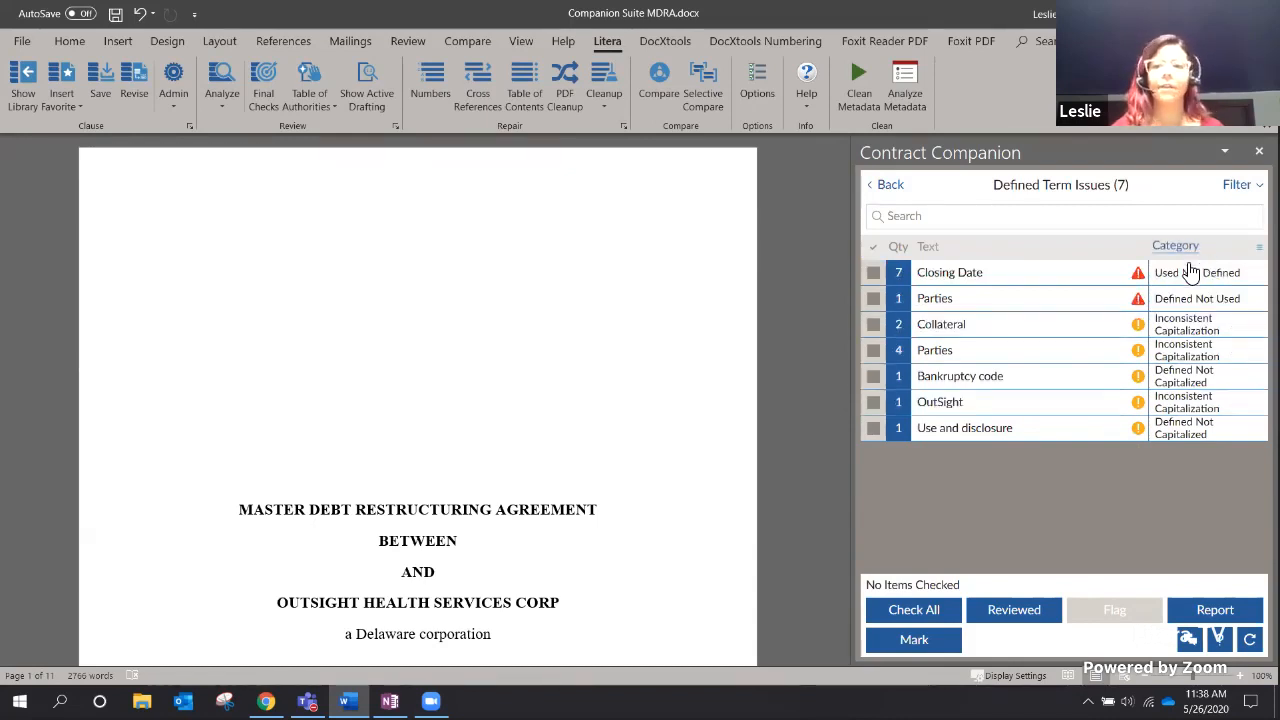
{"action": "left_click", "coordinate": [1095, 300]}
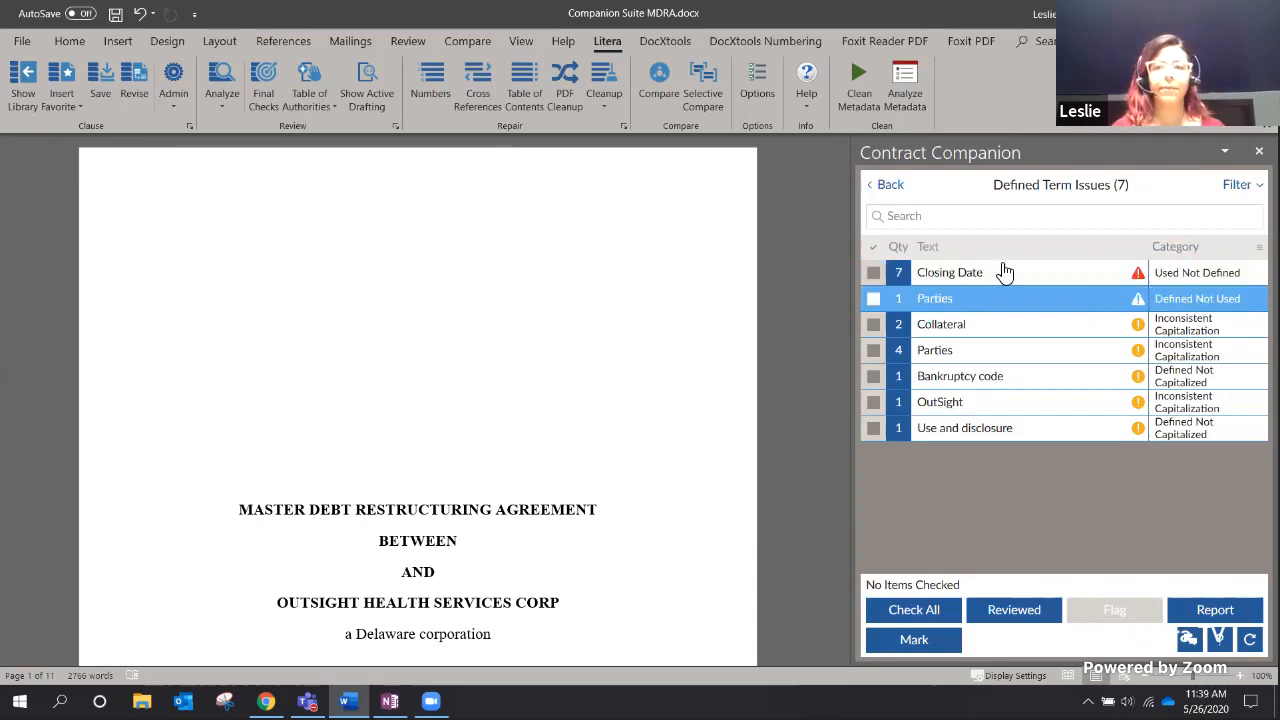
Expand the Closing Date issue and step forward and back through its occurrences in the agreement.
{"action": "left_click", "coordinate": [1005, 272]}
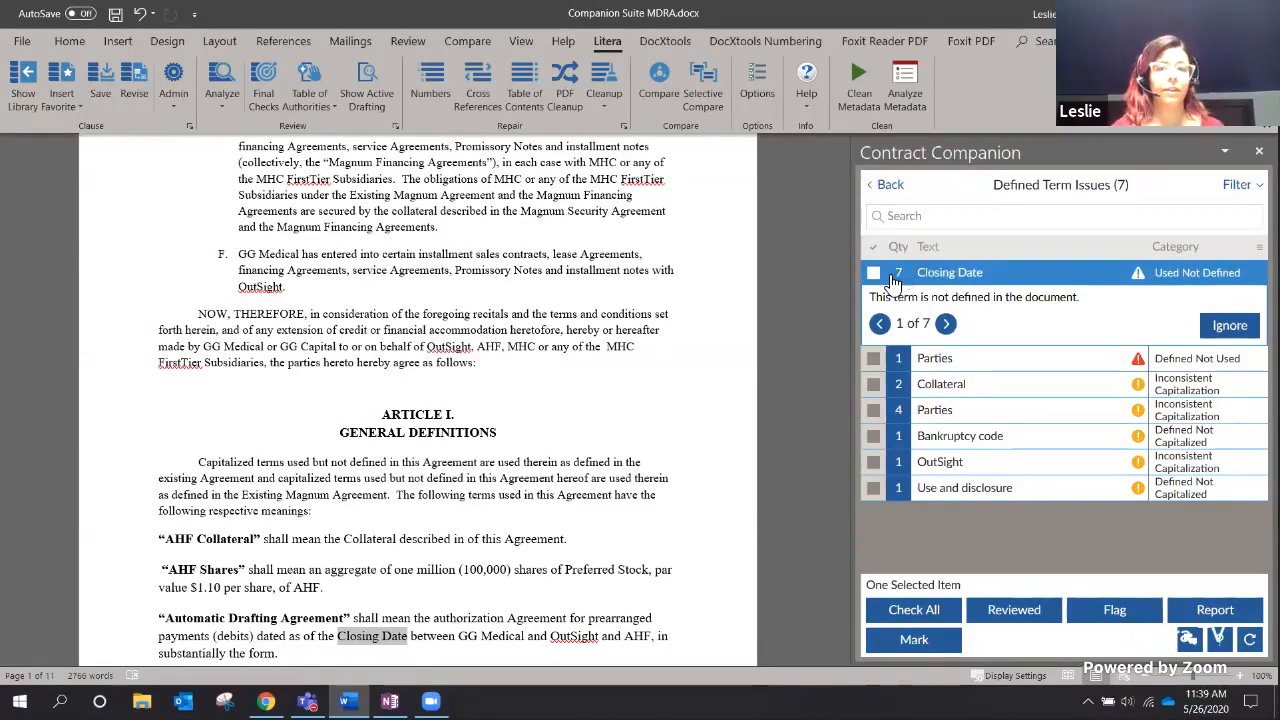
{"action": "left_click", "coordinate": [946, 324]}
{"action": "left_click", "coordinate": [948, 325]}
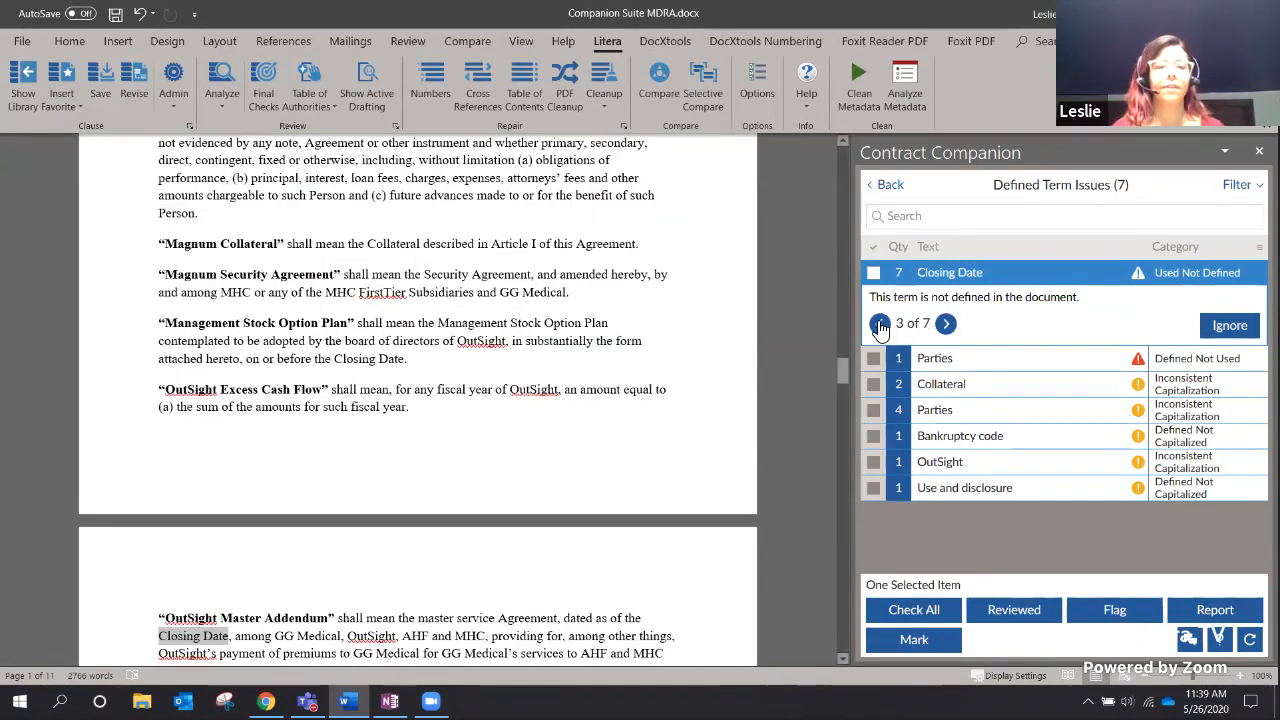
{"action": "left_click", "coordinate": [880, 325]}
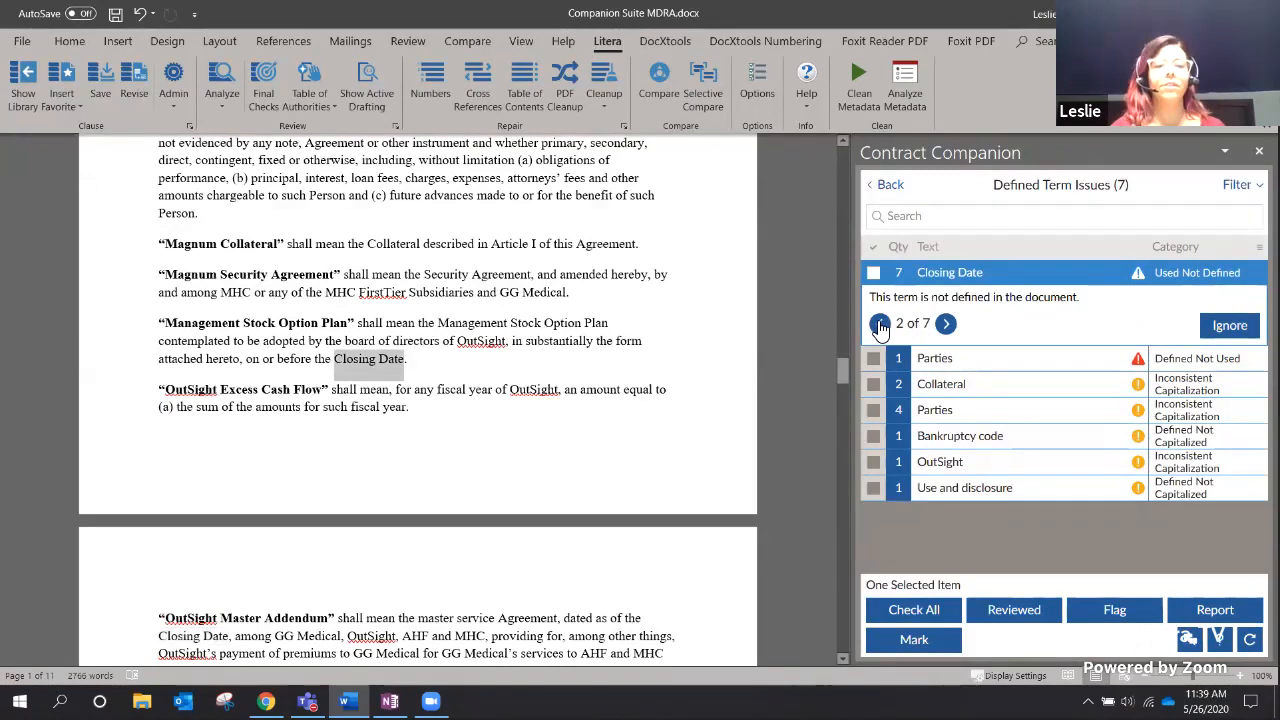
{"action": "left_click", "coordinate": [880, 325]}
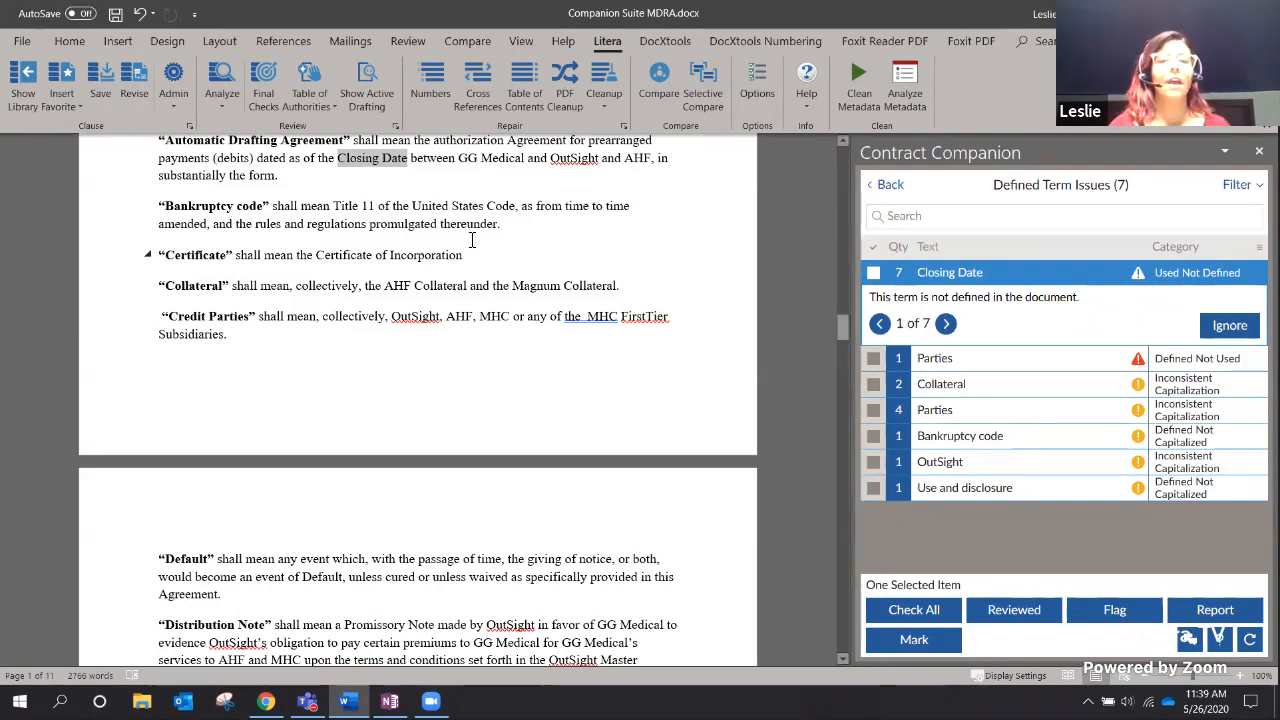
Add a new paragraph reading "Closing Date" shall mean directly below the Certificate definition.
{"action": "left_click", "coordinate": [497, 260]}
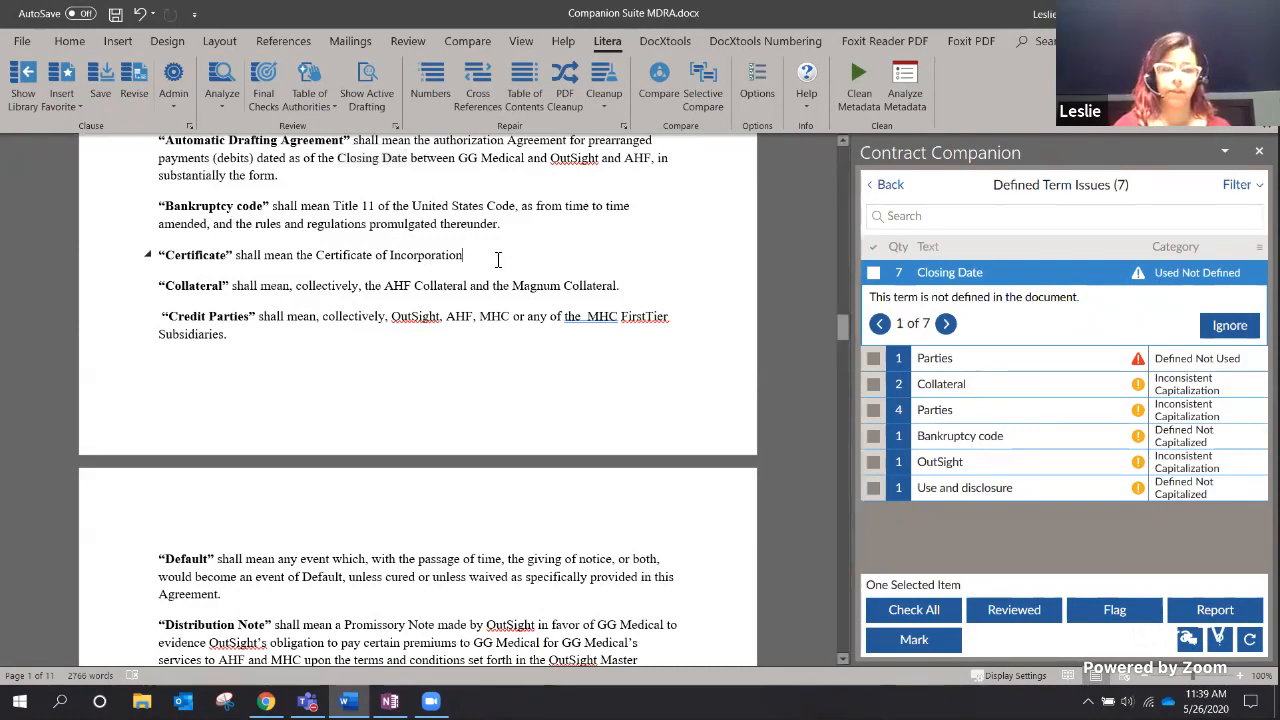
{"action": "key", "text": "Return"}
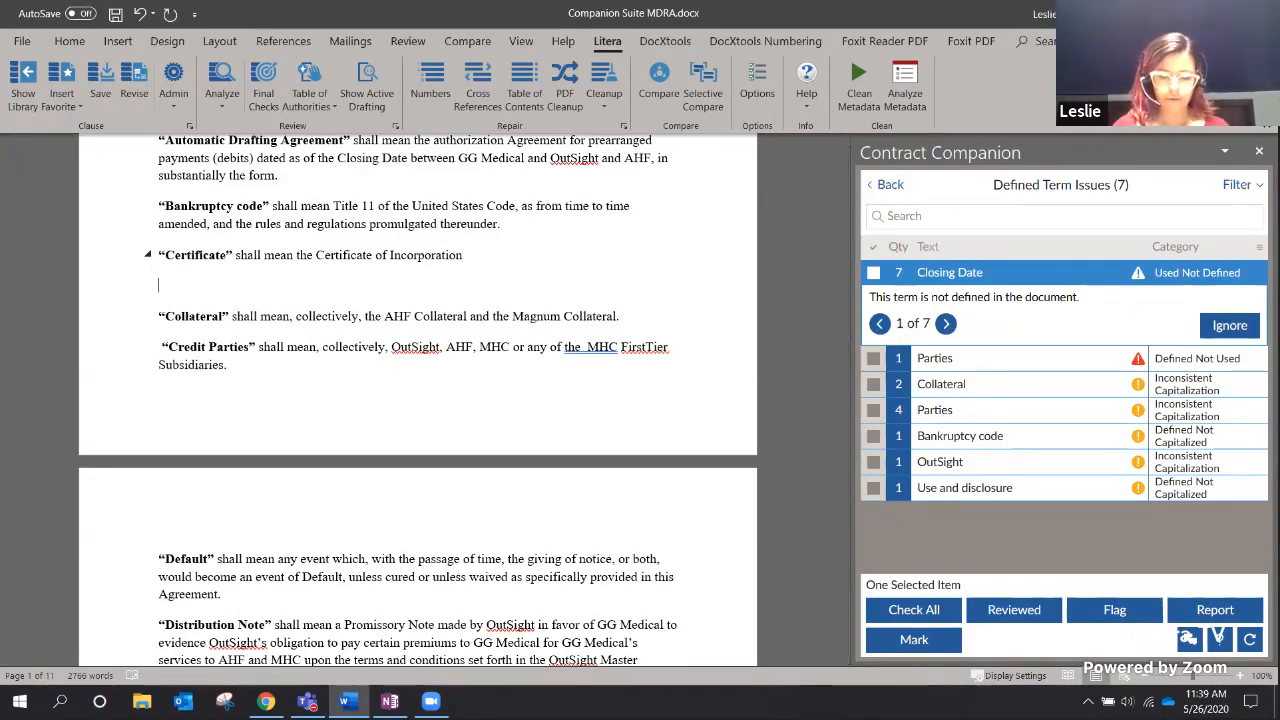
{"action": "type", "text": "\"Closing "}
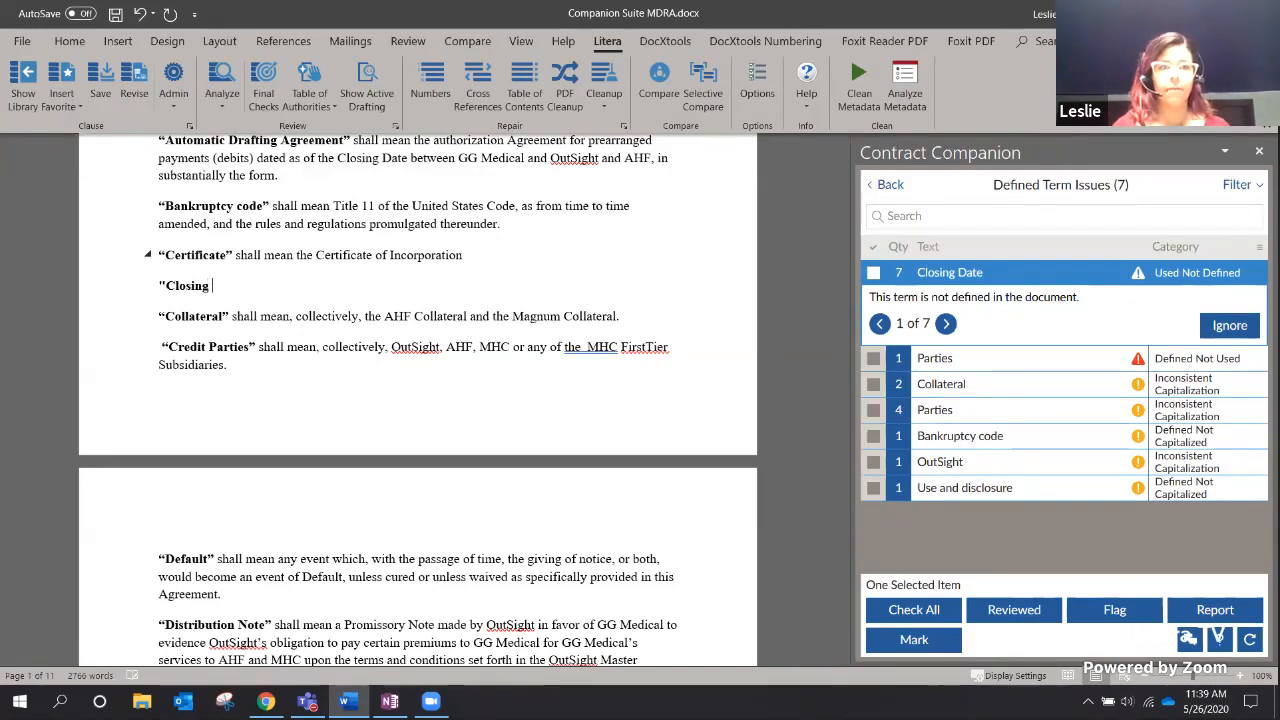
{"action": "type", "text": "Date"}
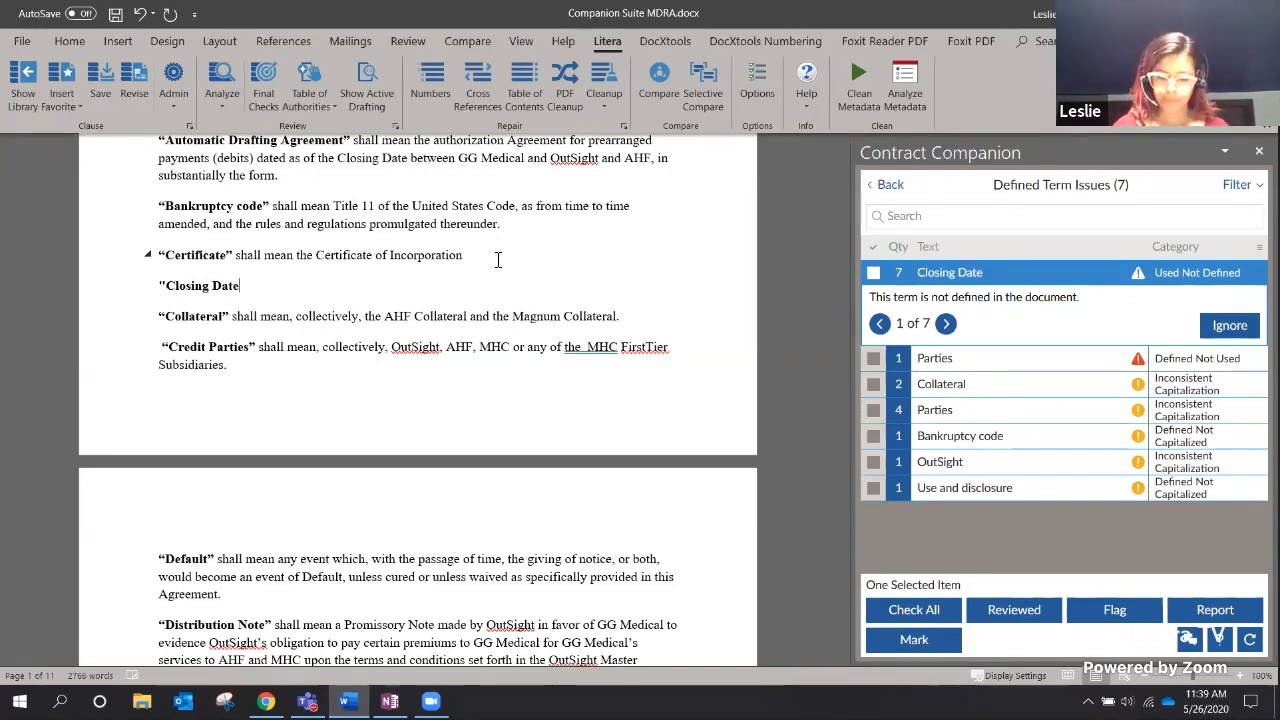
{"action": "type", "text": "\""}
{"action": "key", "text": "BackSpace"}
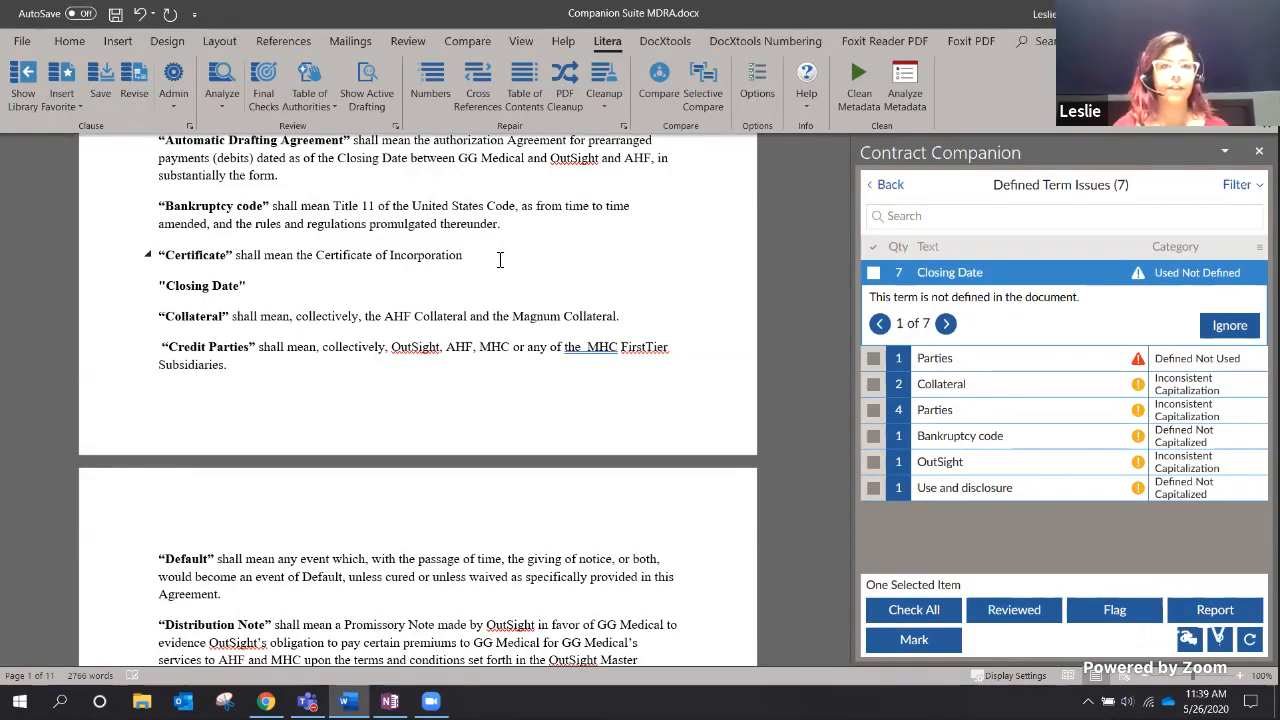
{"action": "type", "text": "shall mean"}
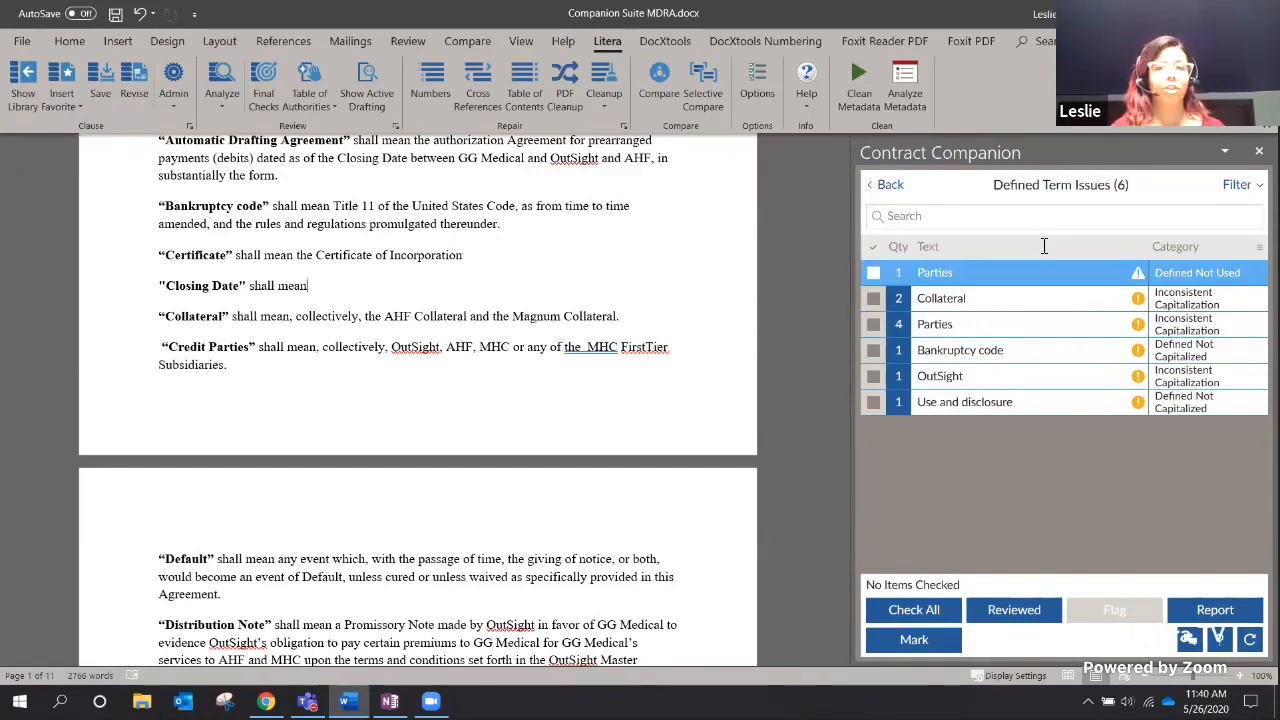
Locate the Parties term flagged as Defined Not Used and delete its definition paragraph from the agreement.
{"action": "key", "text": "Down"}
{"action": "left_click", "coordinate": [1071, 280]}
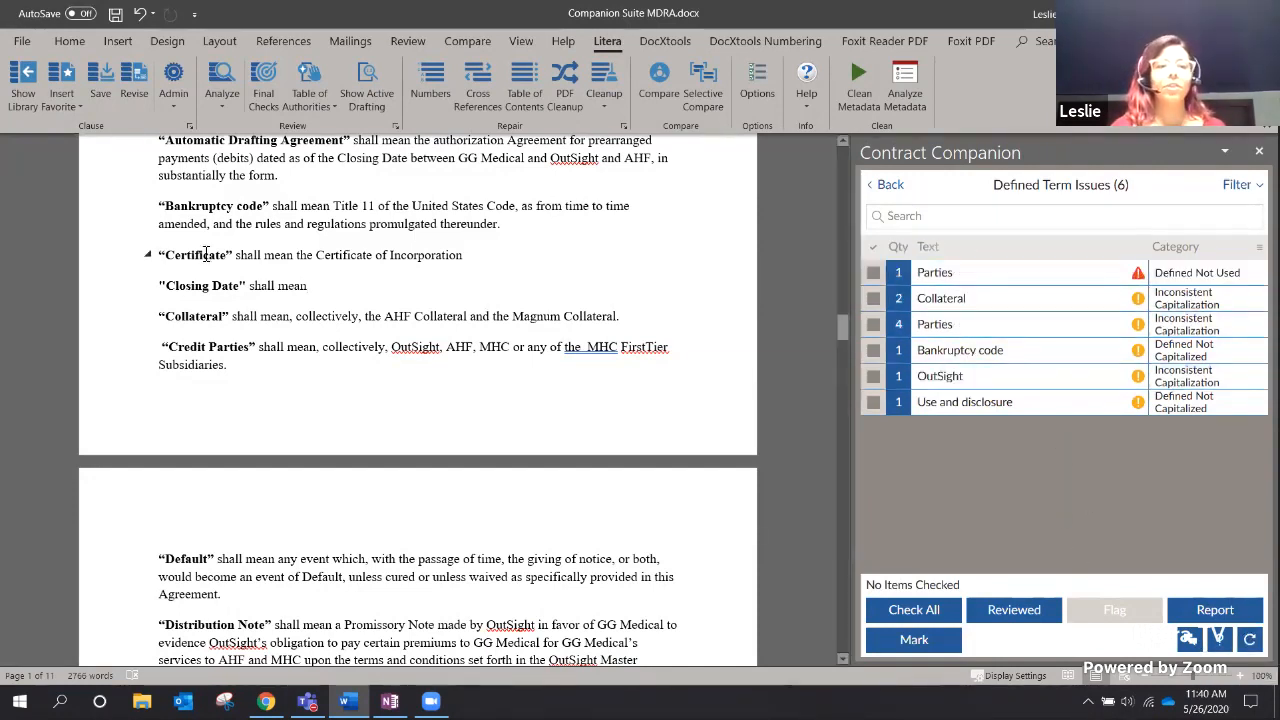
{"action": "left_click", "coordinate": [948, 274]}
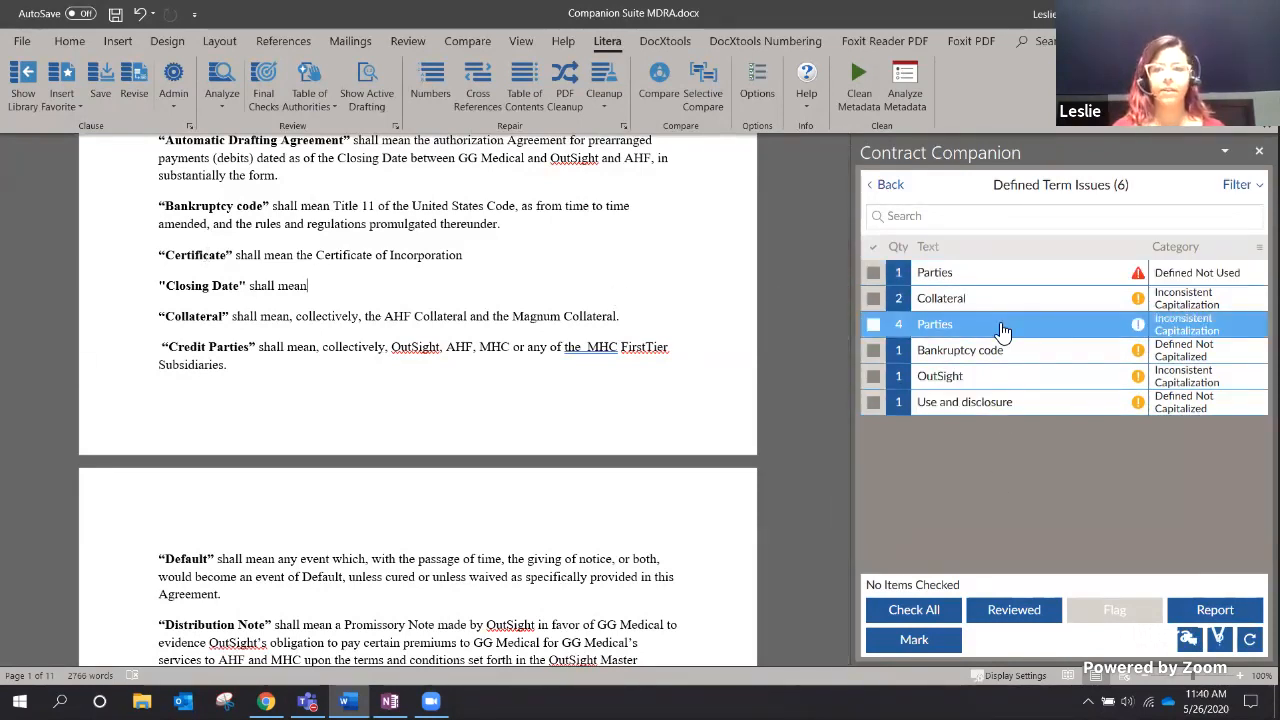
{"action": "left_click", "coordinate": [1022, 272]}
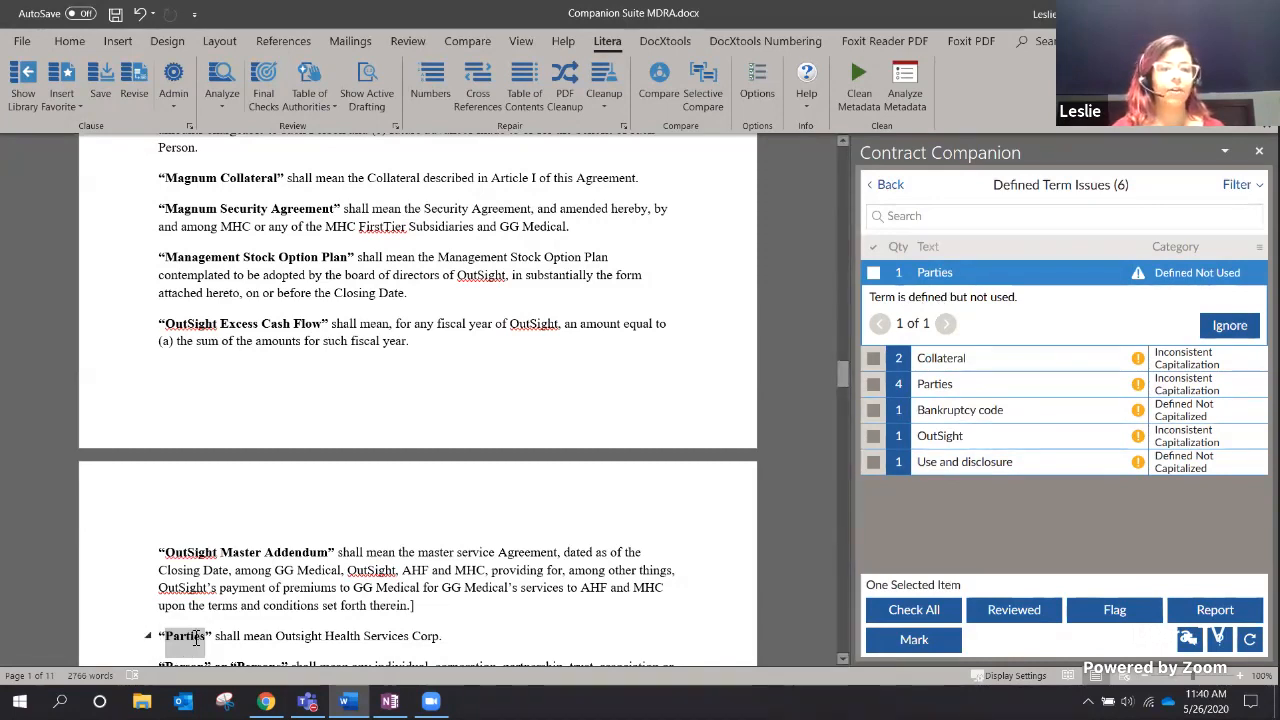
{"action": "left_click", "coordinate": [988, 274]}
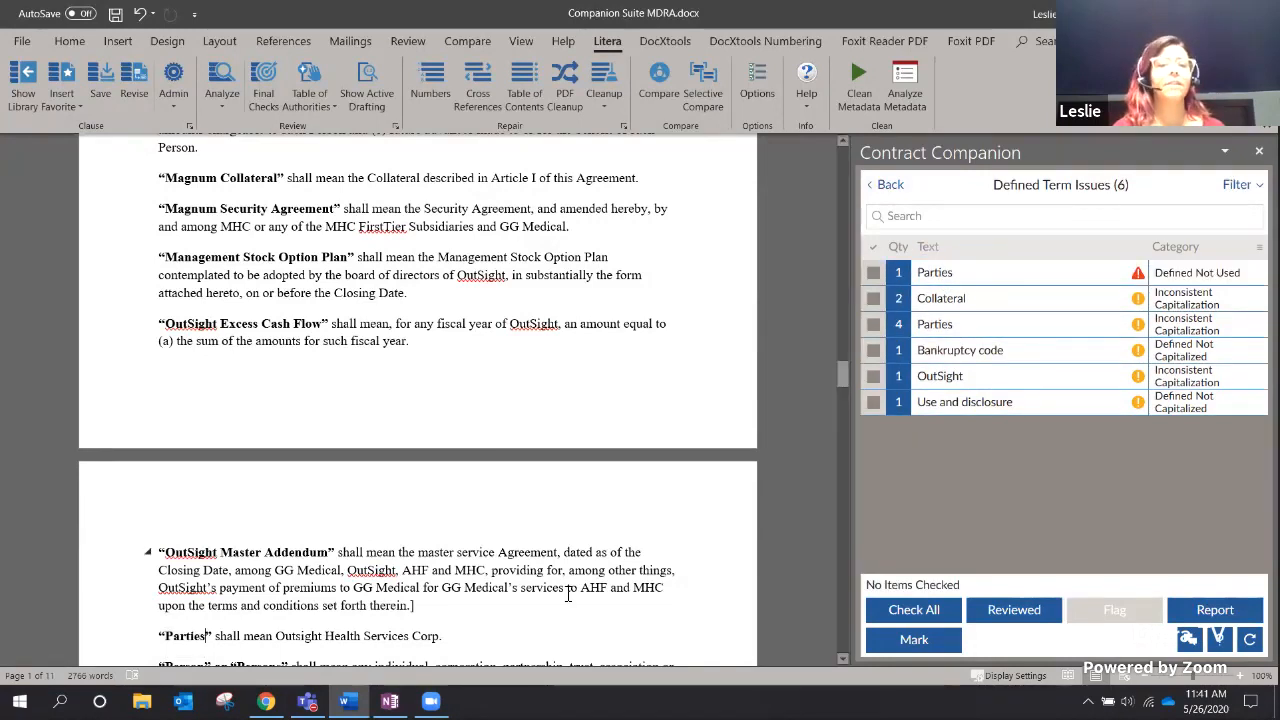
{"action": "left_click_drag", "start_coordinate": [462, 636], "coordinate": [162, 644]}
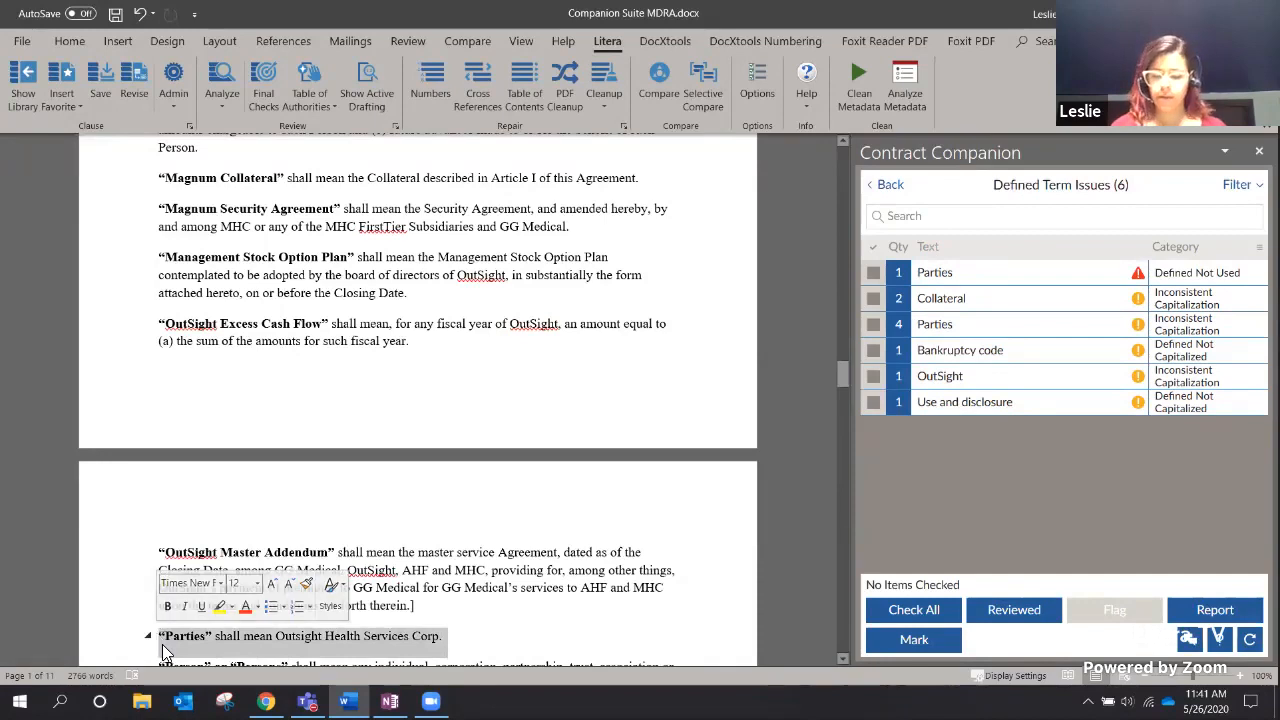
{"action": "key", "text": "Delete"}
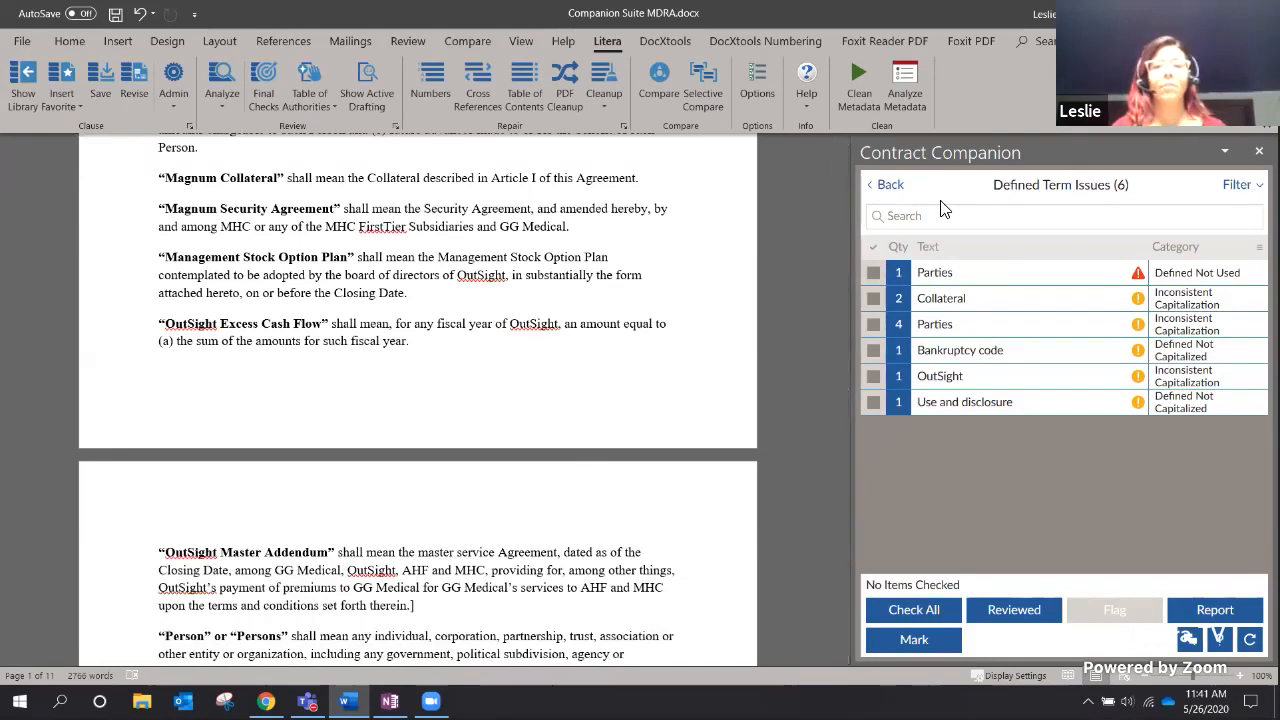
{"action": "left_click", "coordinate": [1038, 270]}
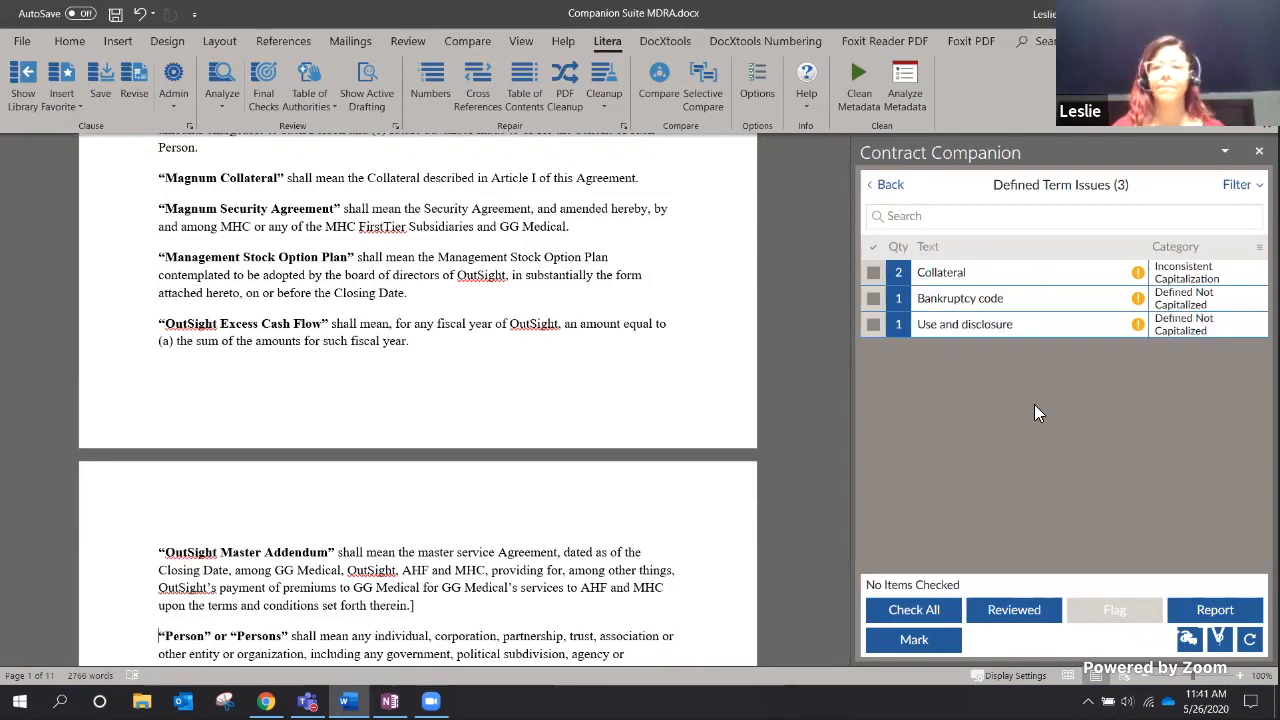
Expand the Collateral inconsistent capitalization issue to review its definition and fix options, then collapse it.
{"action": "left_click", "coordinate": [1070, 280]}
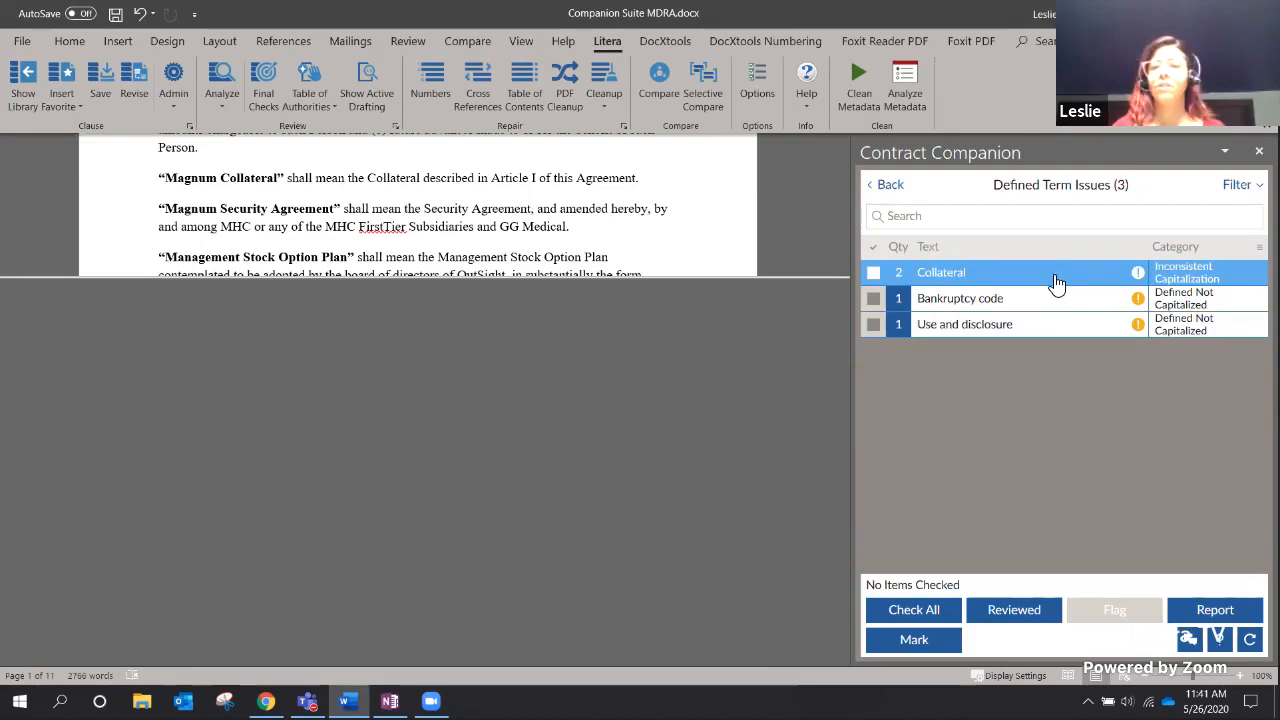
{"action": "left_click", "coordinate": [1042, 285]}
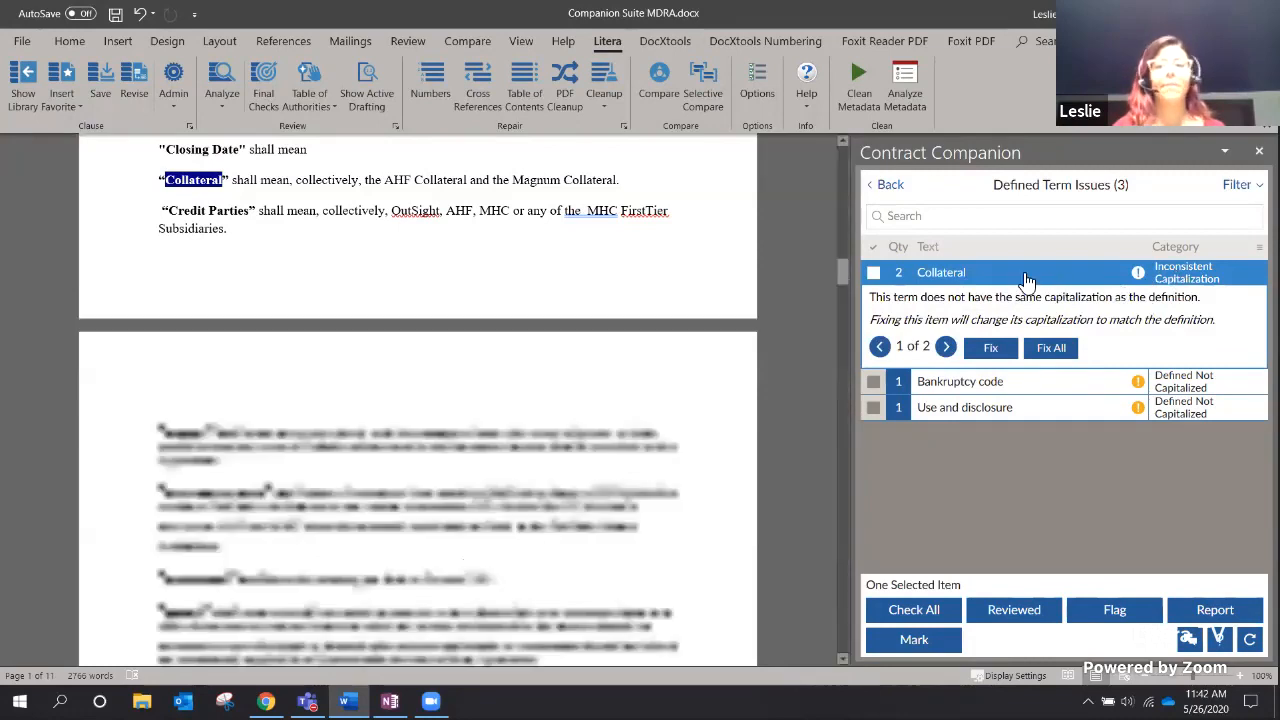
{"action": "left_click", "coordinate": [1025, 277]}
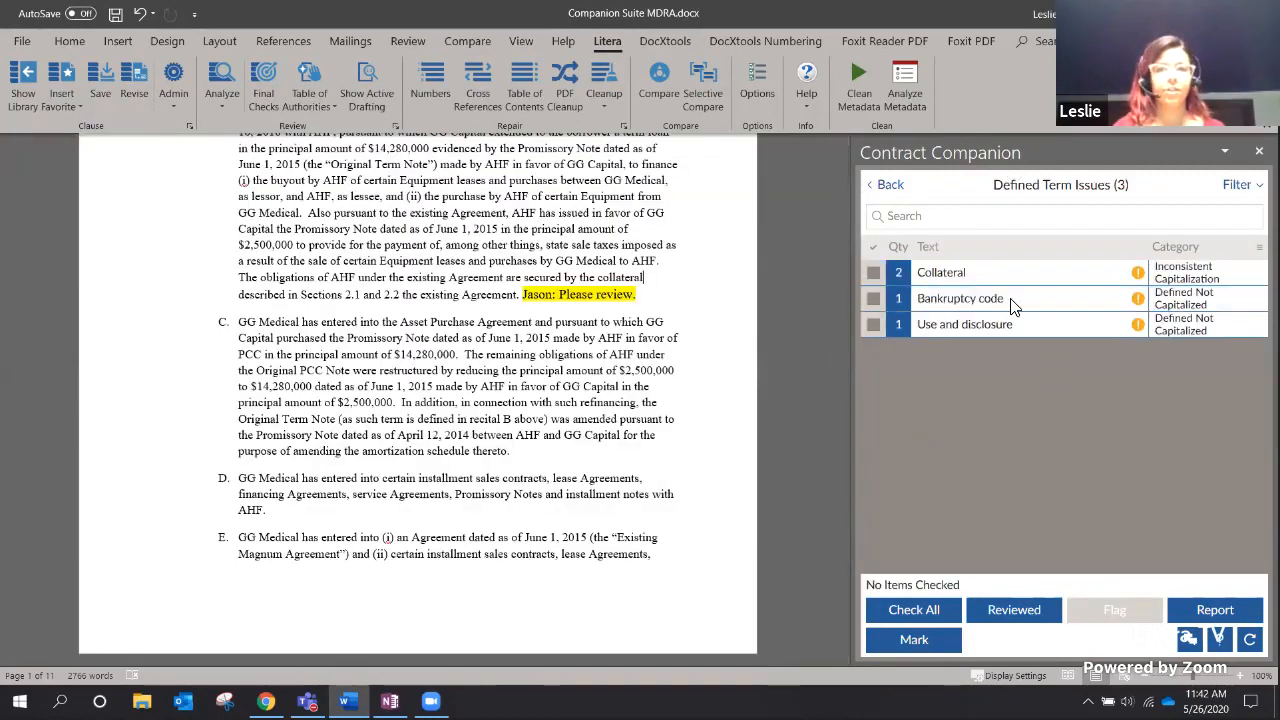
Open the list of all definitions and step through the uses of MHC alongside its definition.
{"action": "left_click", "coordinate": [889, 186]}
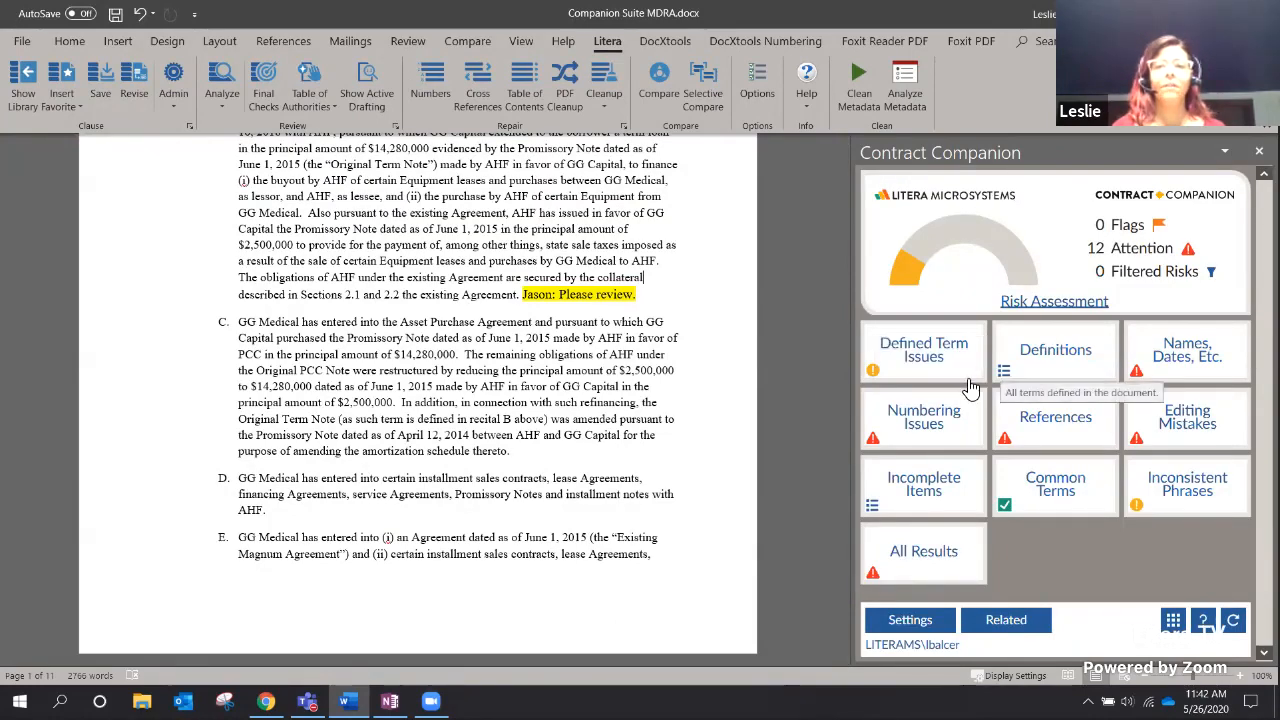
{"action": "left_click", "coordinate": [1036, 365]}
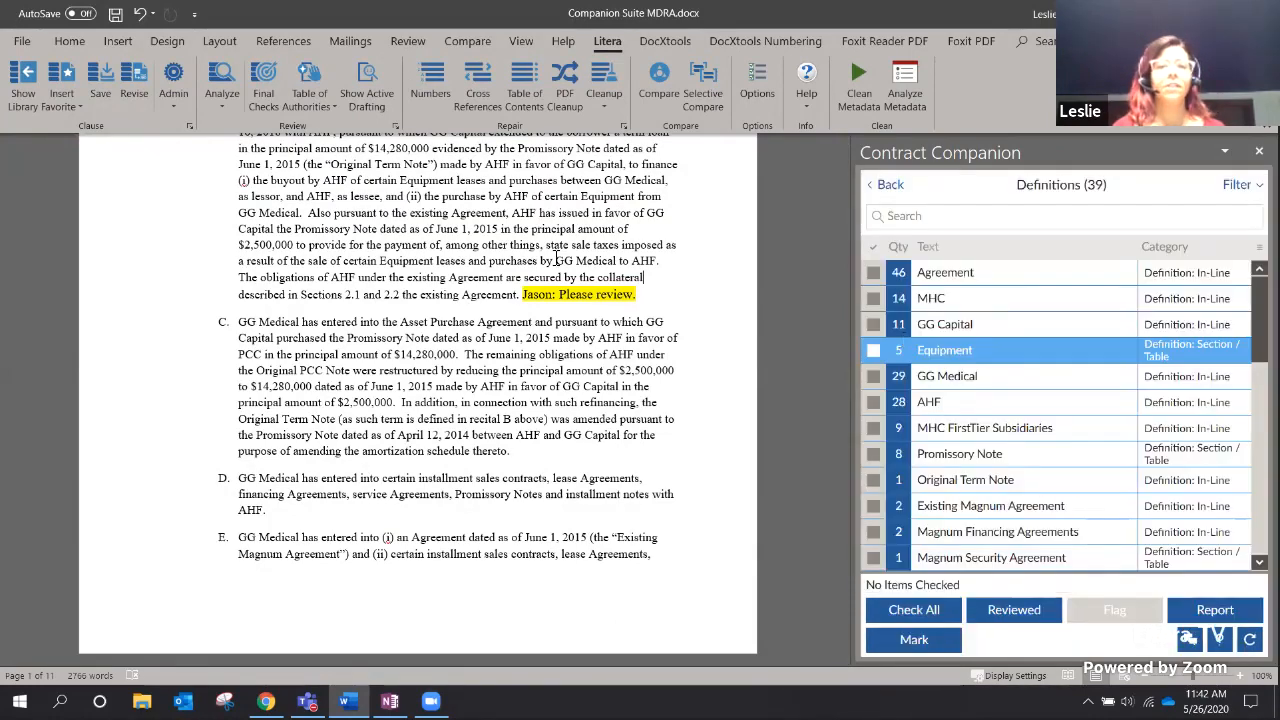
{"action": "left_click", "coordinate": [960, 298]}
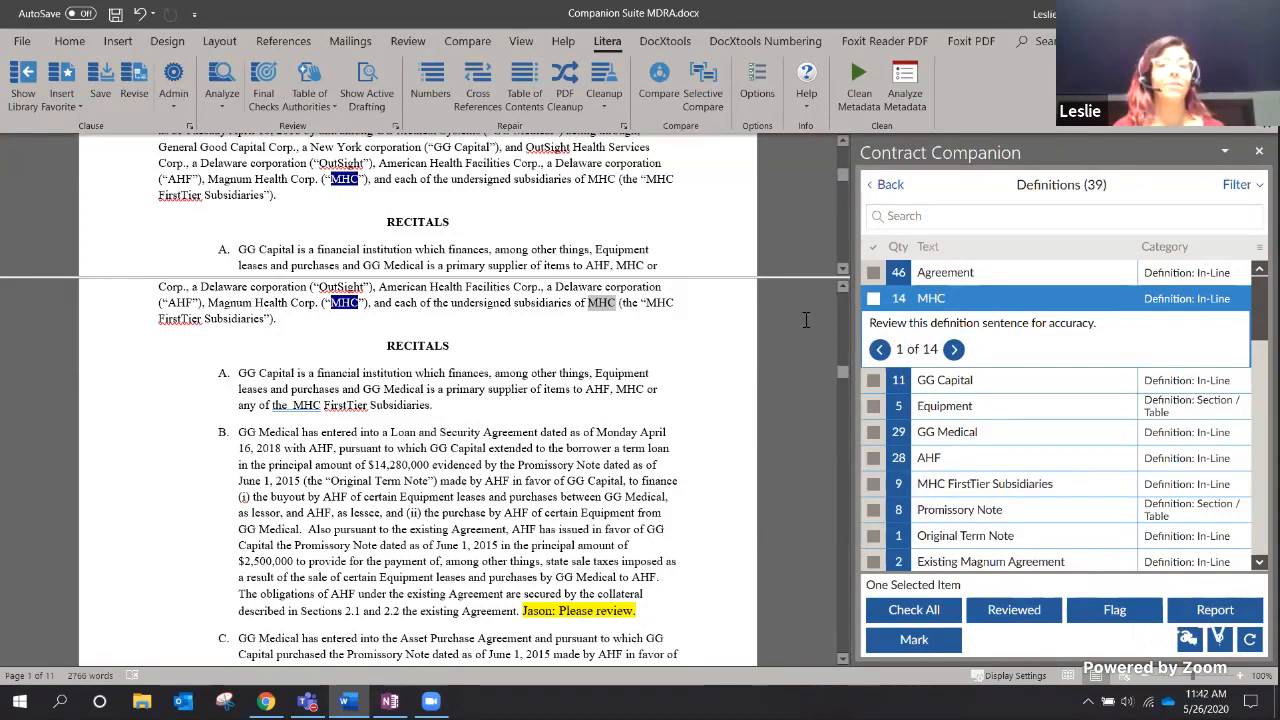
{"action": "left_click", "coordinate": [954, 349]}
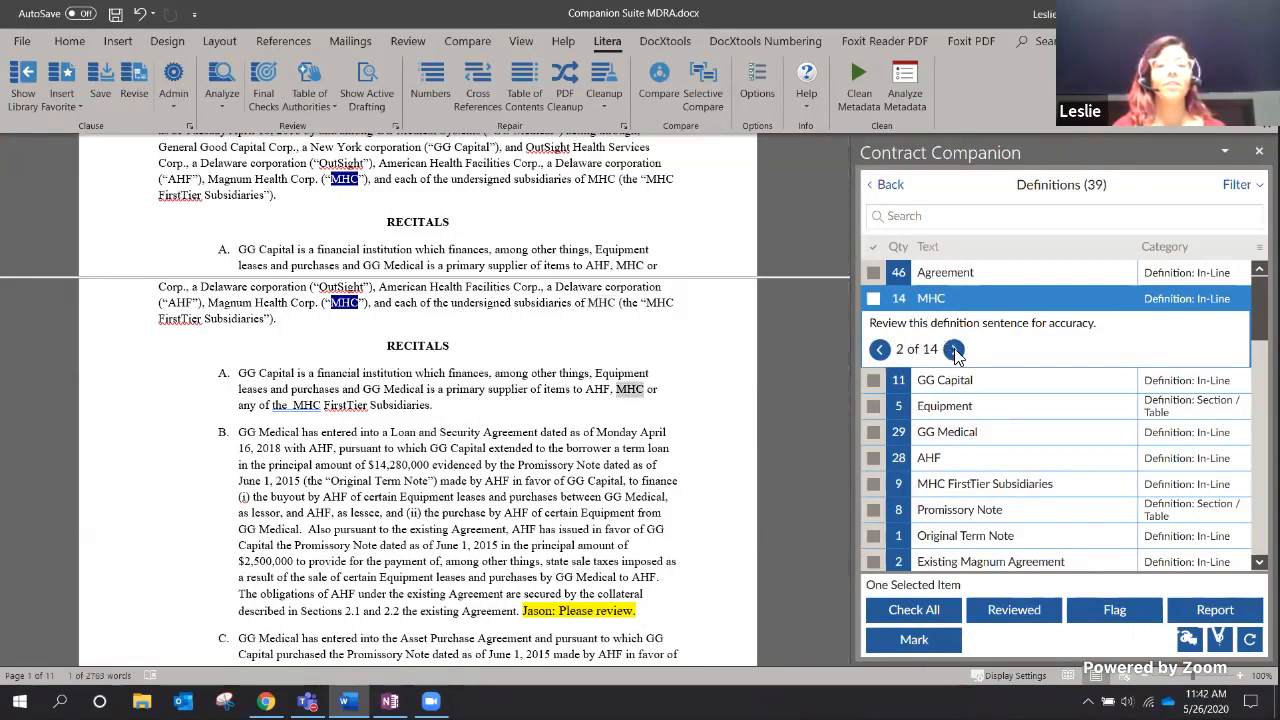
{"action": "double_click", "coordinate": [954, 349]}
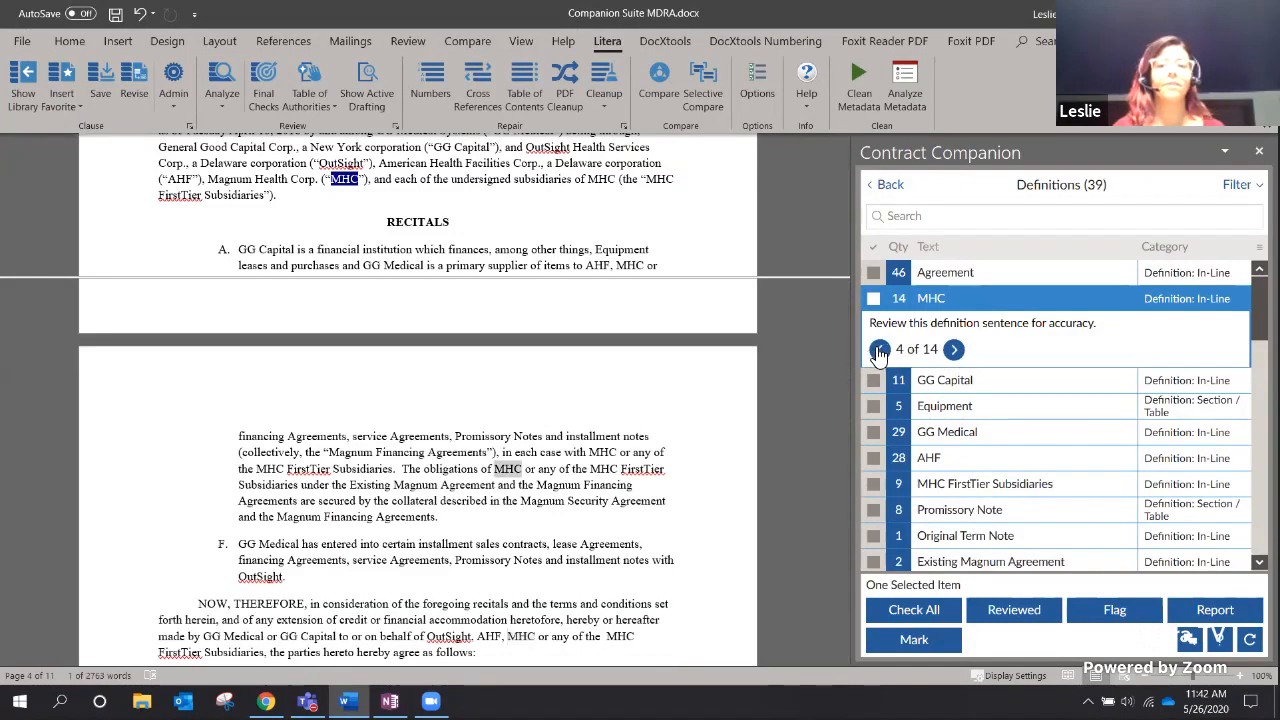
{"action": "left_click", "coordinate": [879, 350]}
{"action": "left_click", "coordinate": [879, 350]}
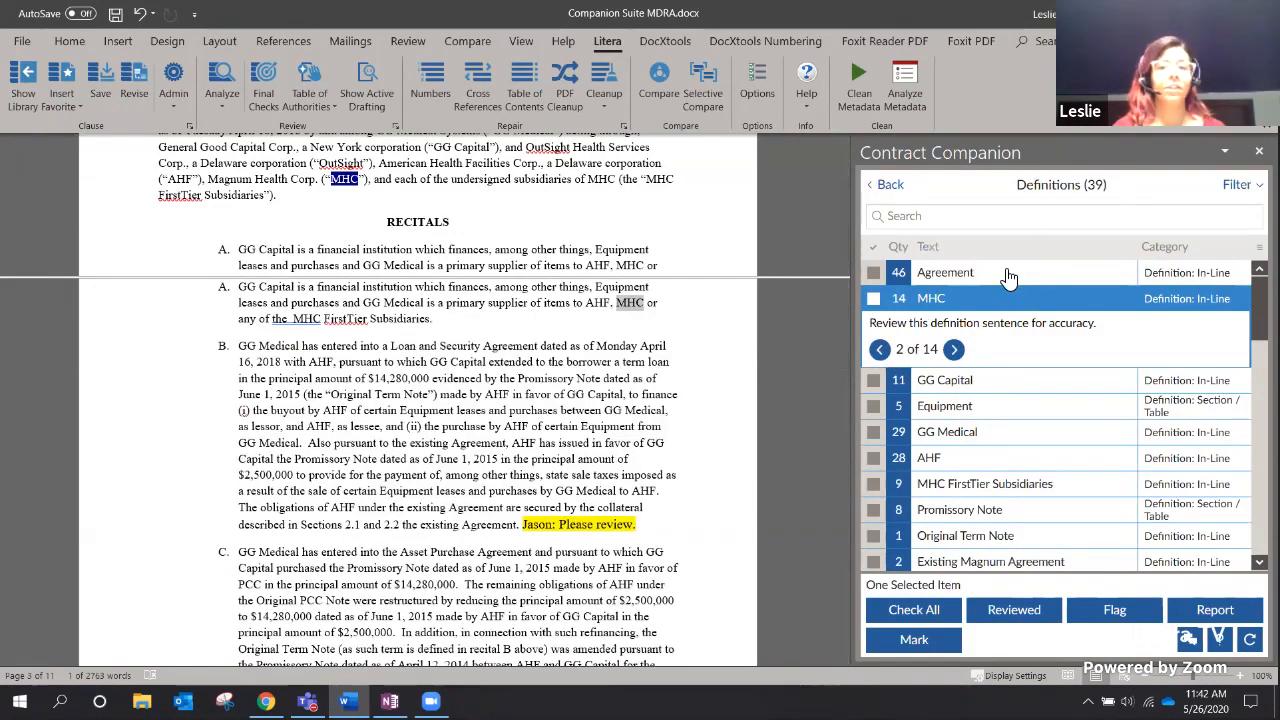
Collapse the MHC definition, open the names and dates results, and examine the issue flagged for Tuesday April 16, 2018.
{"action": "left_click", "coordinate": [1012, 302]}
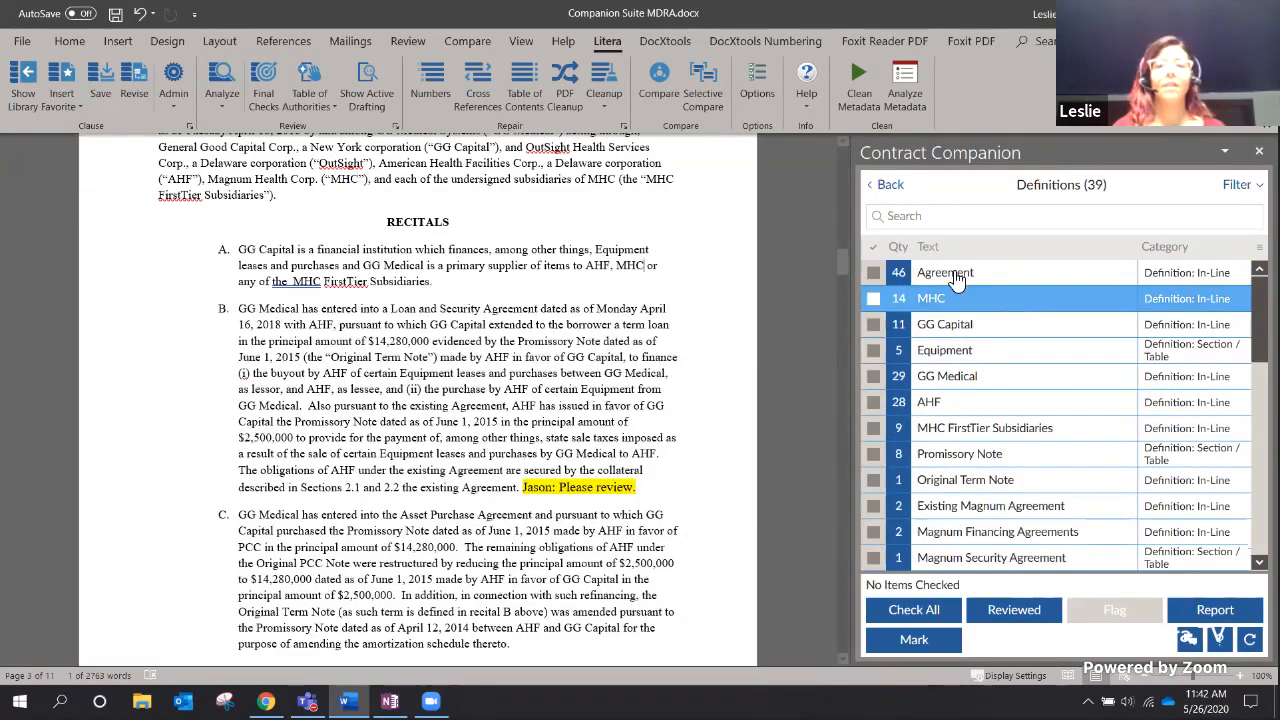
{"action": "left_click", "coordinate": [889, 187]}
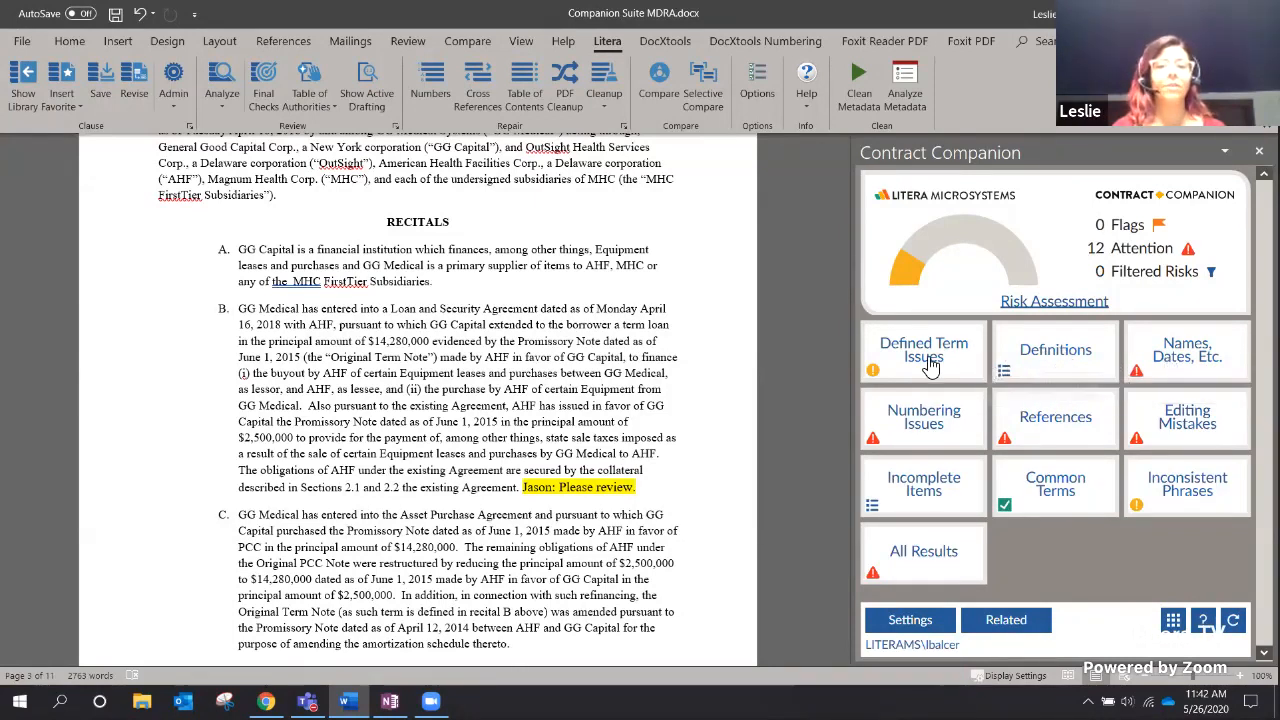
{"action": "left_click", "coordinate": [1176, 358]}
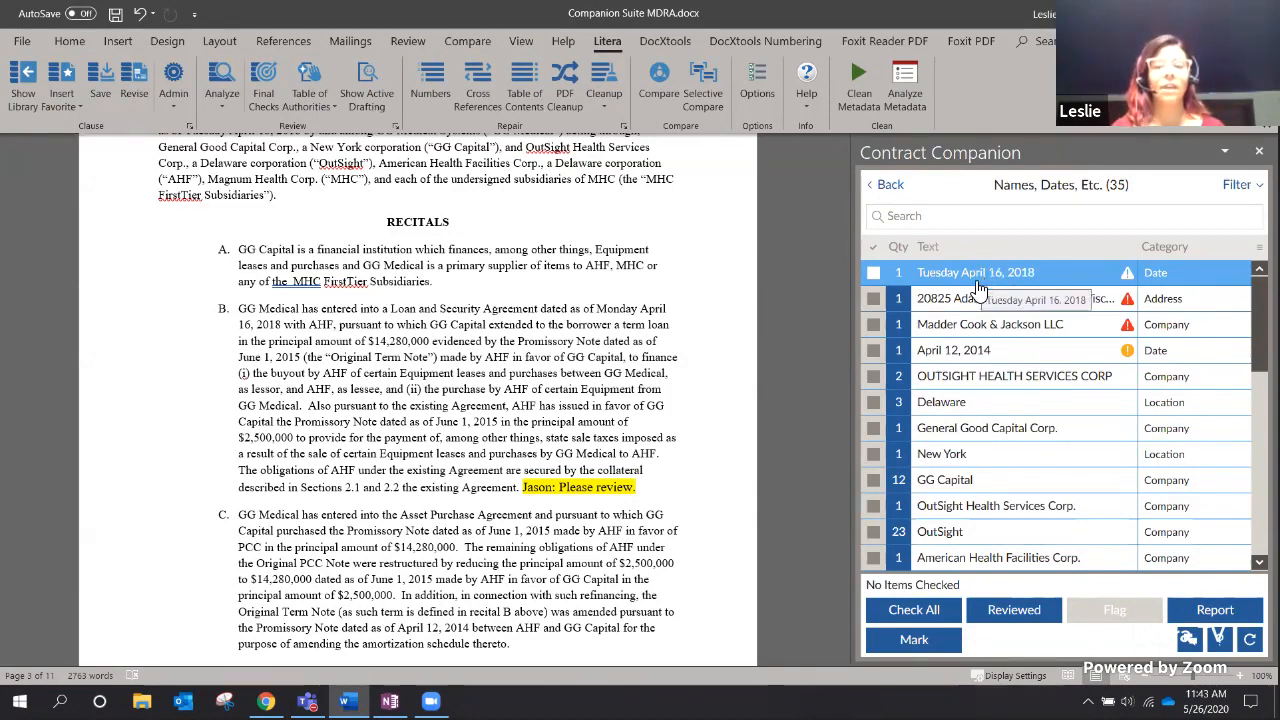
{"action": "left_click", "coordinate": [1190, 402]}
{"action": "left_click", "coordinate": [1094, 276]}
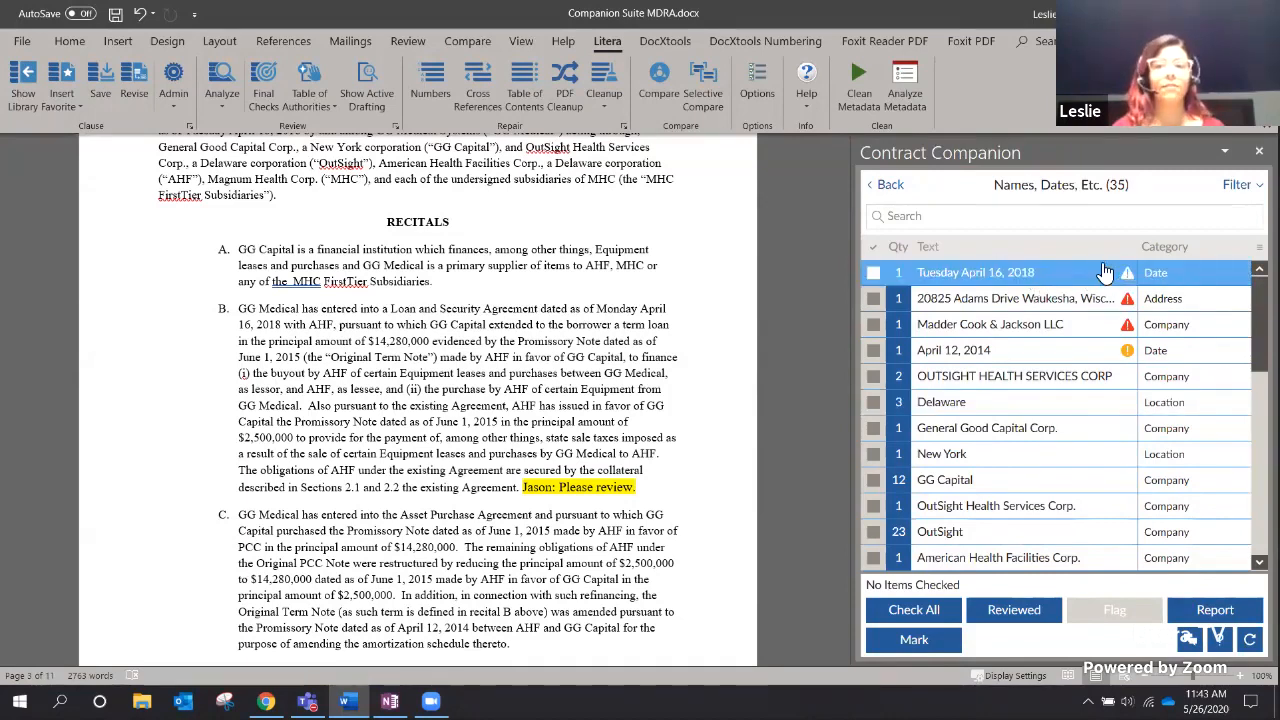
{"action": "left_click", "coordinate": [1060, 273]}
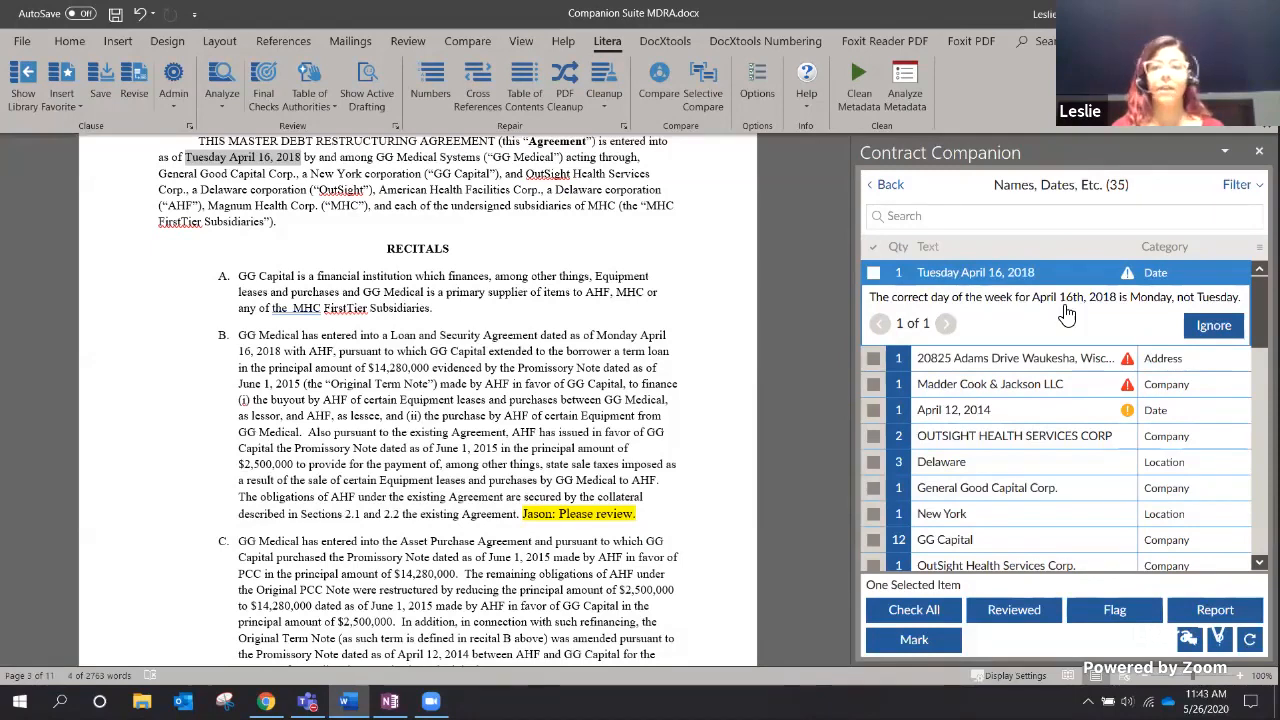
Replace the weekday of April 16, 2018 in the agreement's opening paragraph with Monday.
{"action": "left_click", "coordinate": [301, 157]}
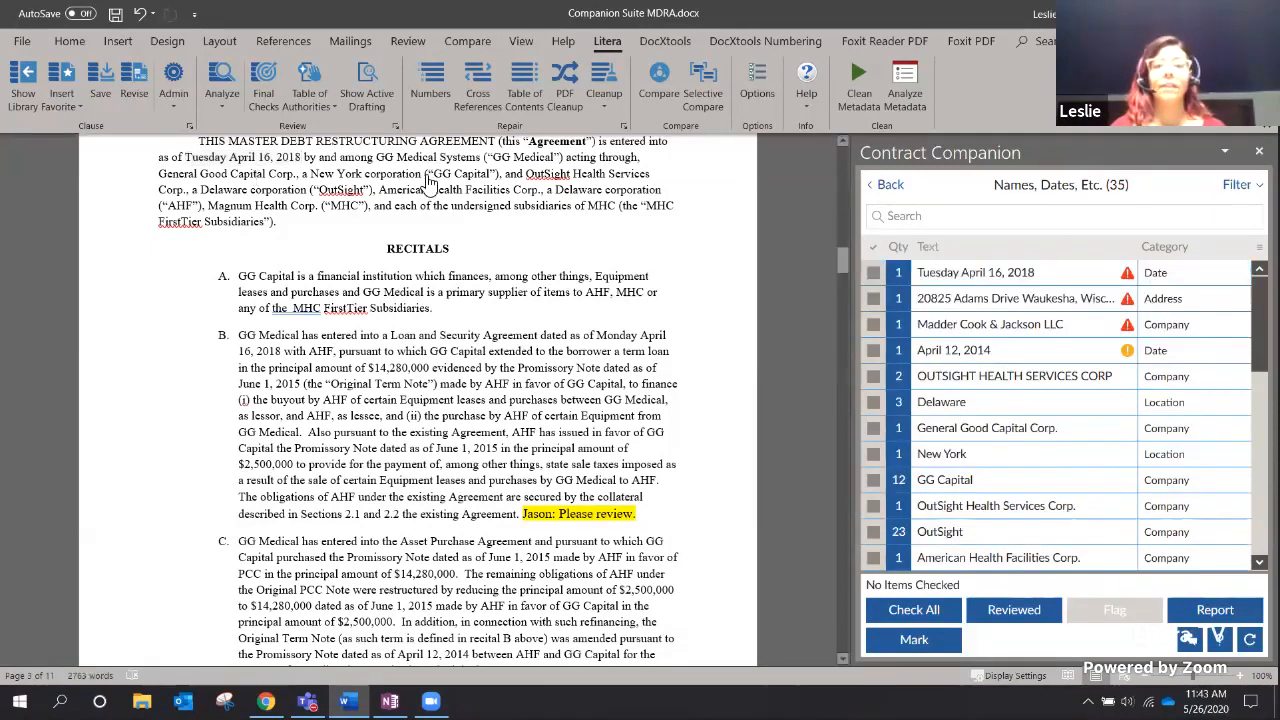
{"action": "left_click", "coordinate": [940, 272]}
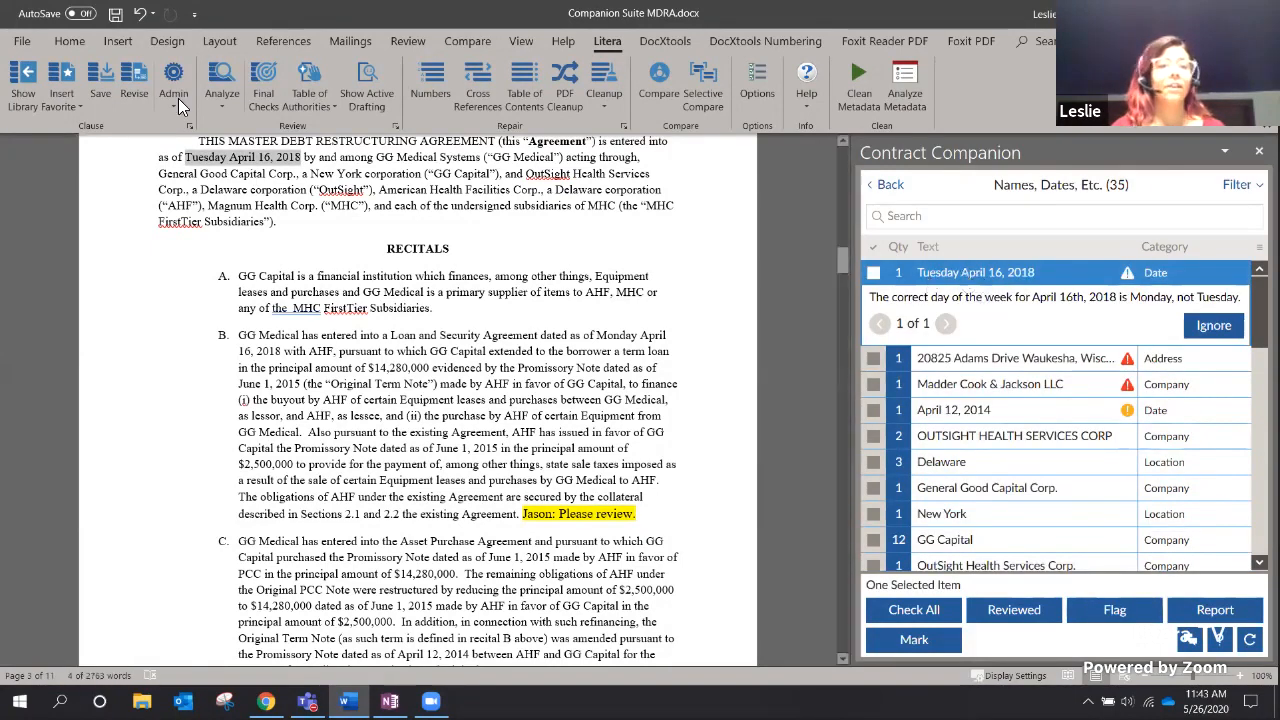
{"action": "double_click", "coordinate": [207, 160]}
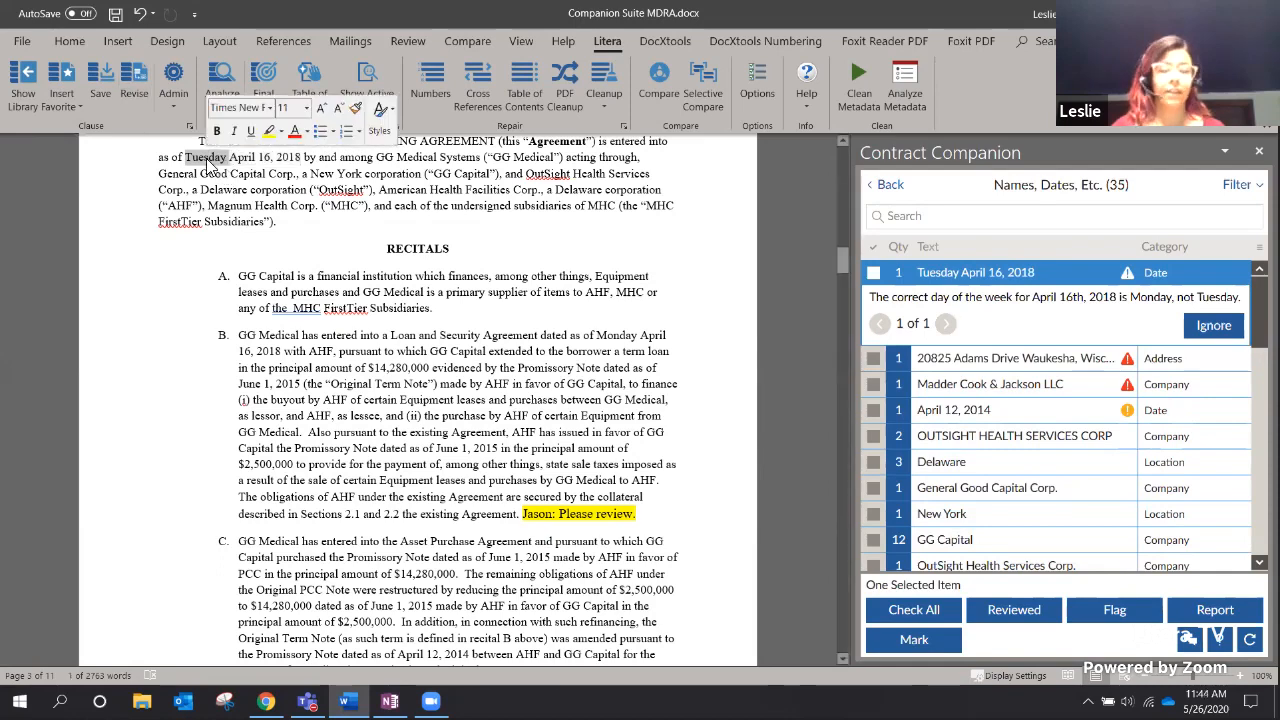
{"action": "type", "text": "Monda"}
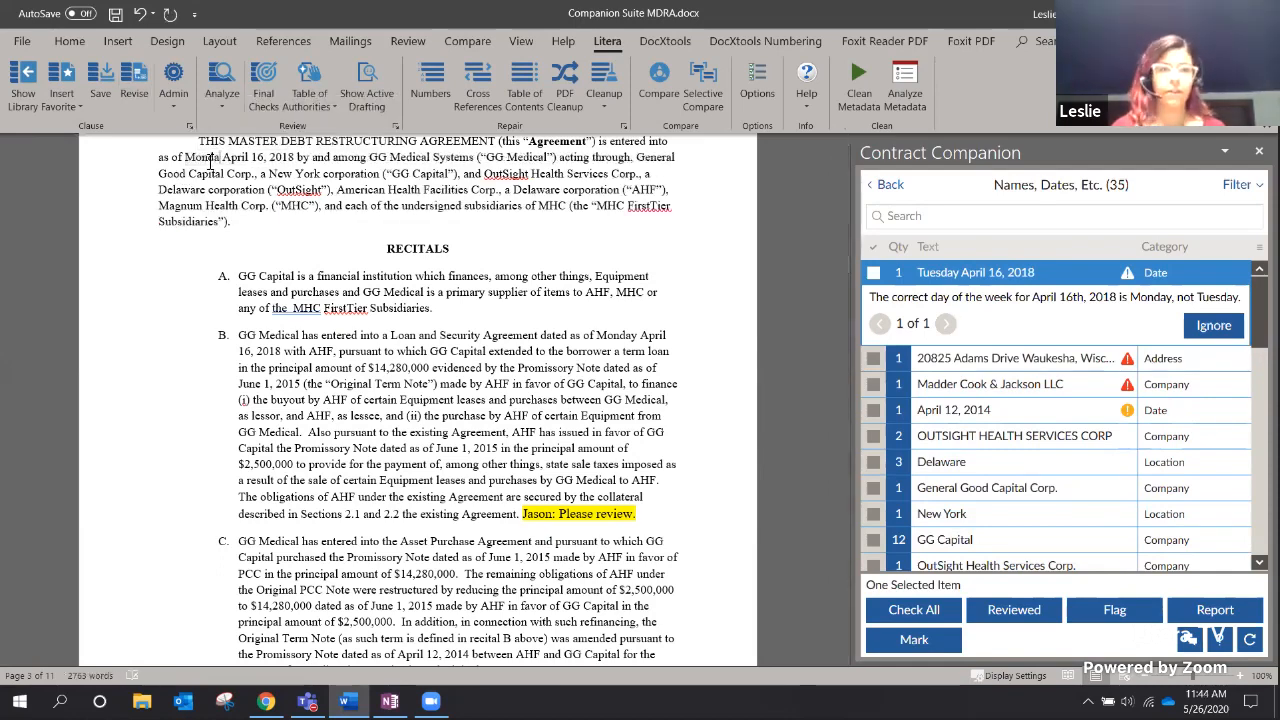
{"action": "type", "text": "y"}
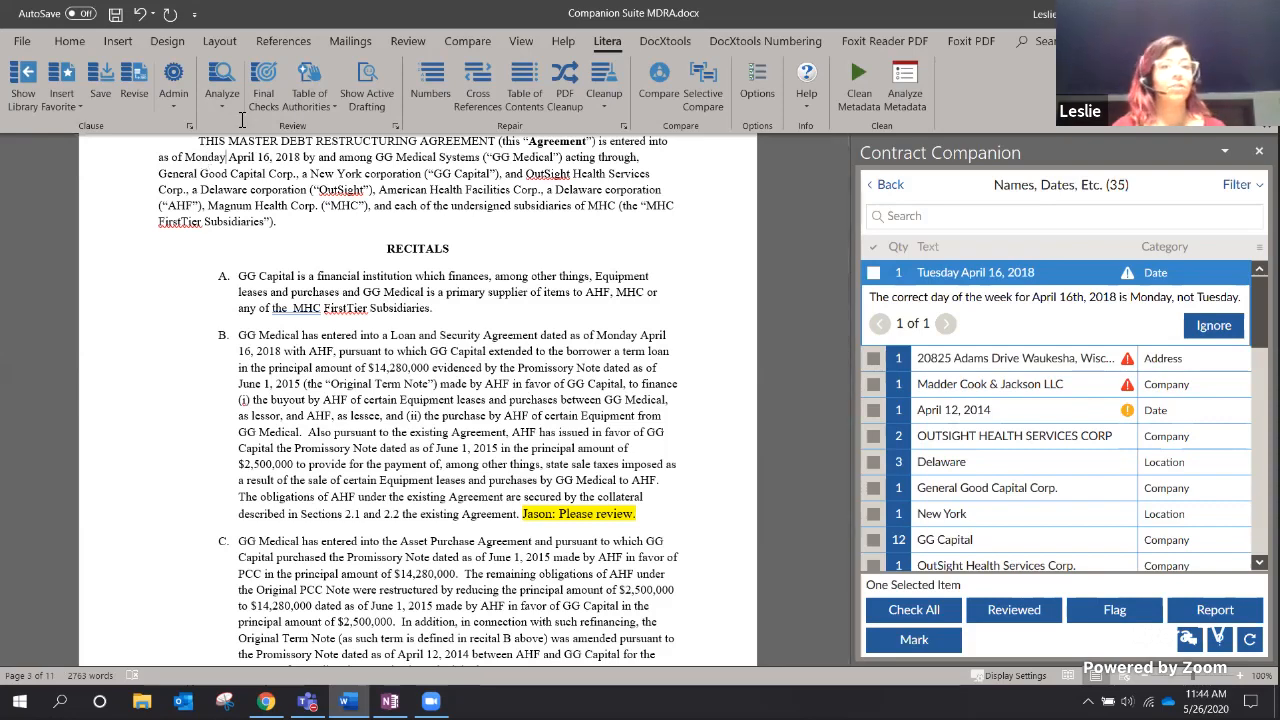
{"action": "left_click", "coordinate": [965, 283]}
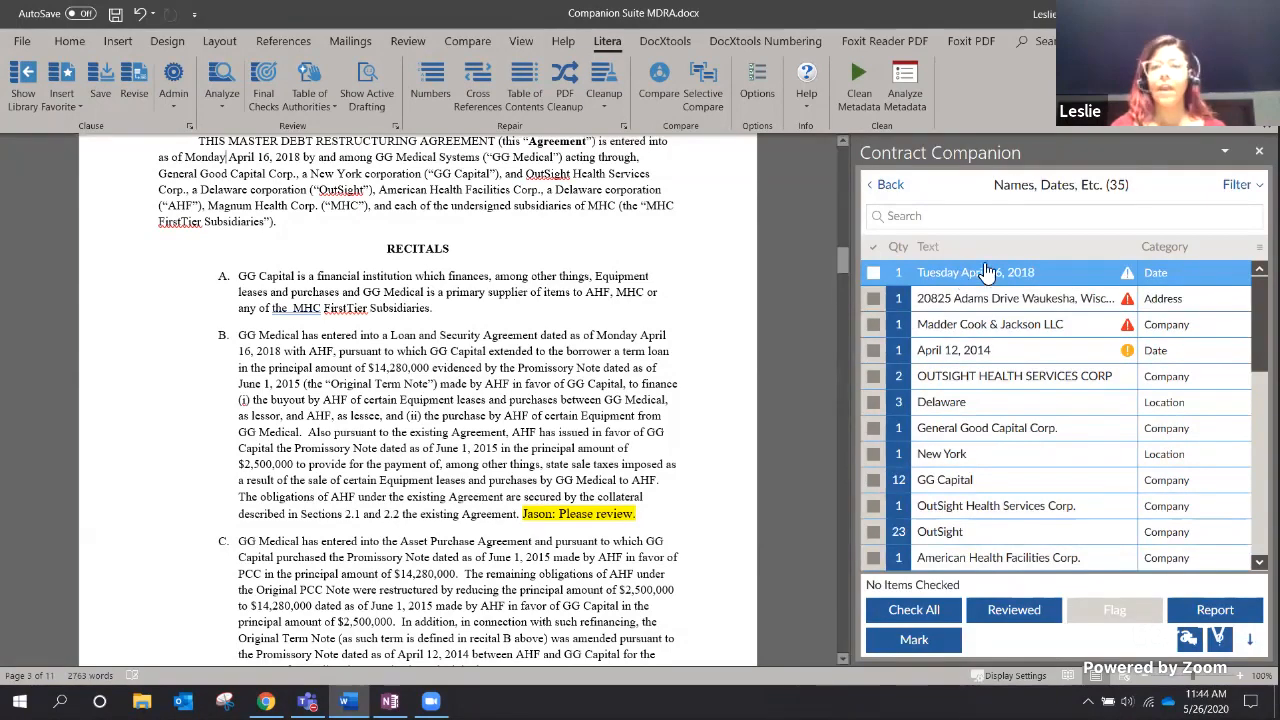
Locate the flagged GG Medical Systems address under Section 8.5 and review its city and ZIP code issue.
{"action": "left_click", "coordinate": [1005, 300]}
{"action": "left_click", "coordinate": [1010, 280]}
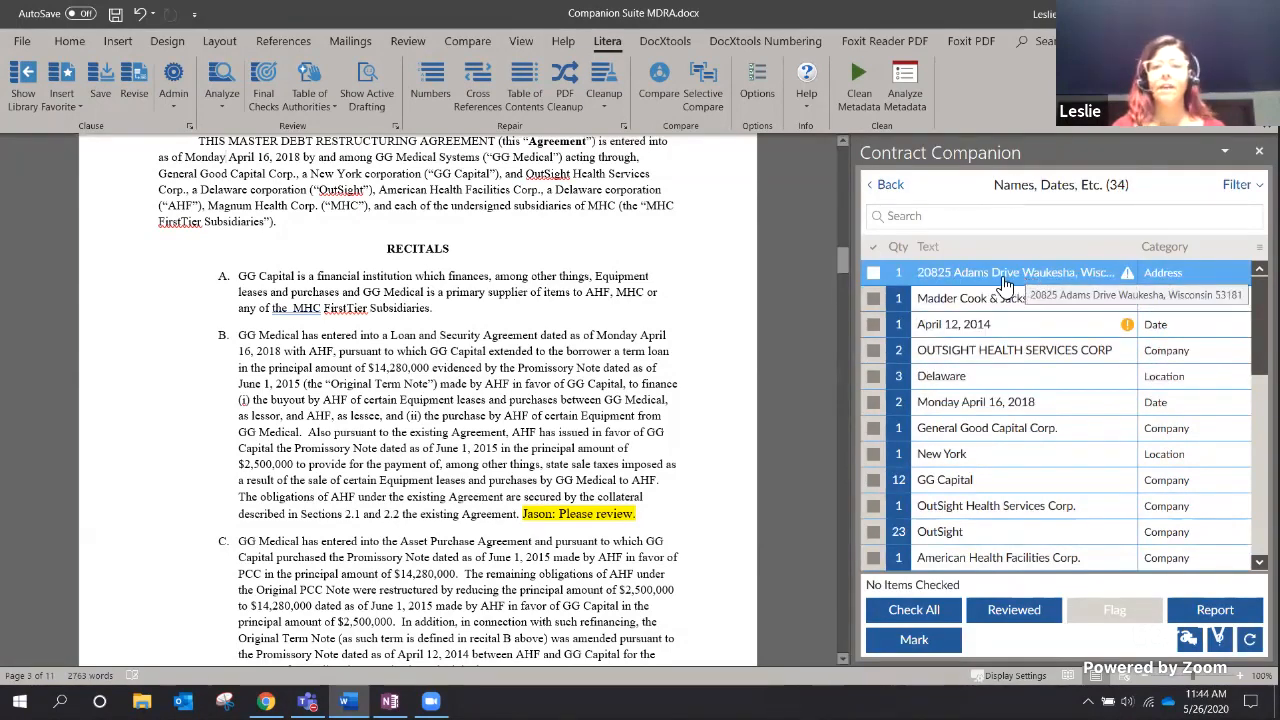
{"action": "left_click", "coordinate": [1057, 277]}
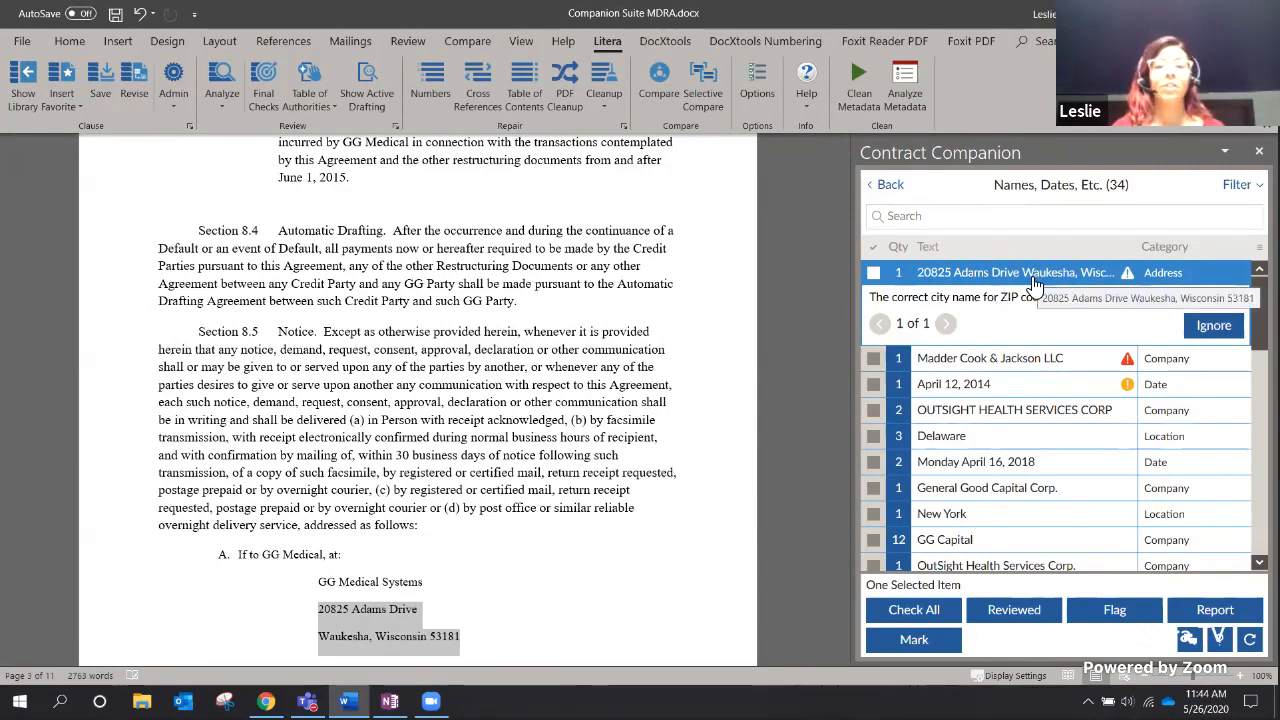
{"action": "left_click", "coordinate": [914, 296]}
{"action": "left_click", "coordinate": [973, 300]}
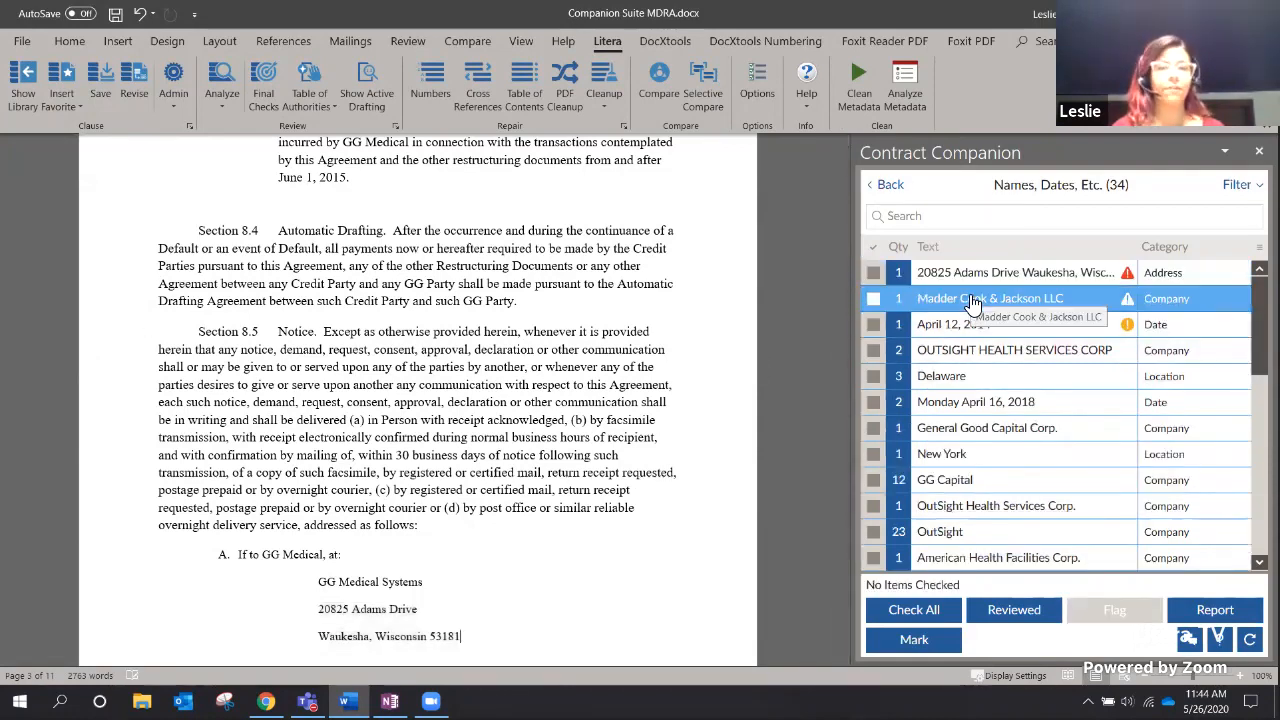
Review the issues flagged for the Madder Cook & Jackson LLC company name and the April 12, 2014 date.
{"action": "left_click", "coordinate": [1020, 305]}
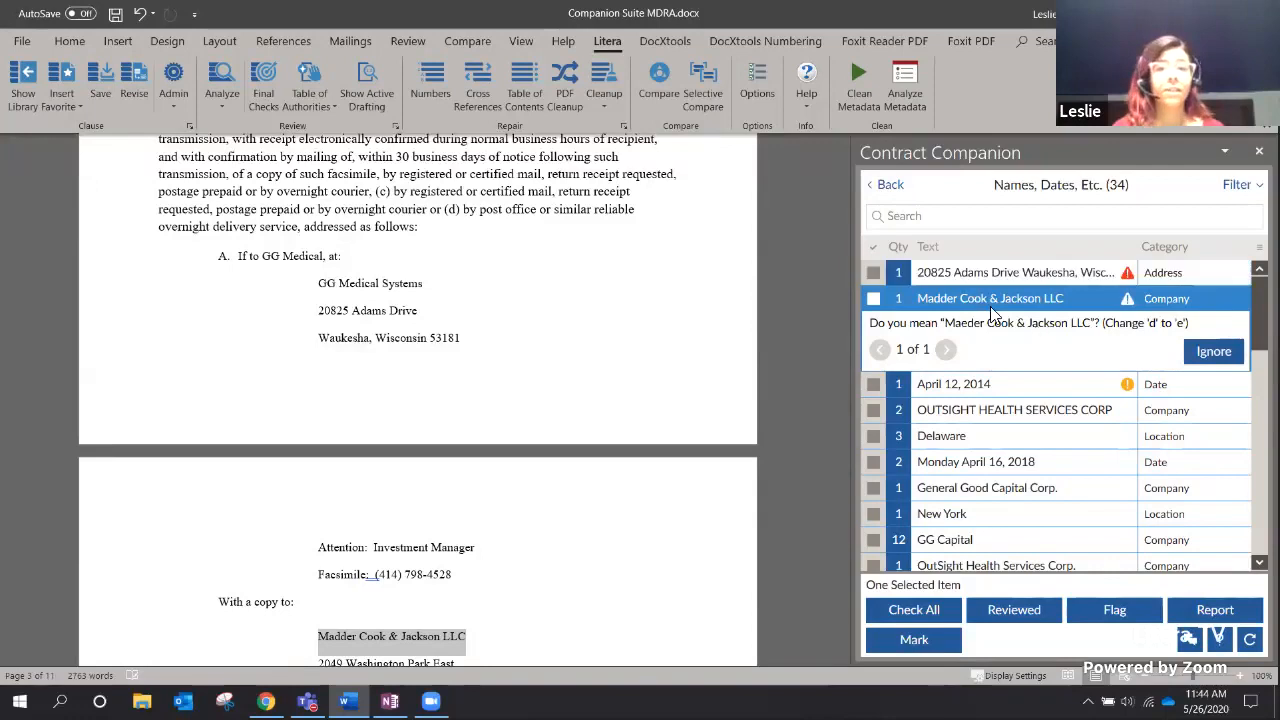
{"action": "left_click", "coordinate": [1055, 302]}
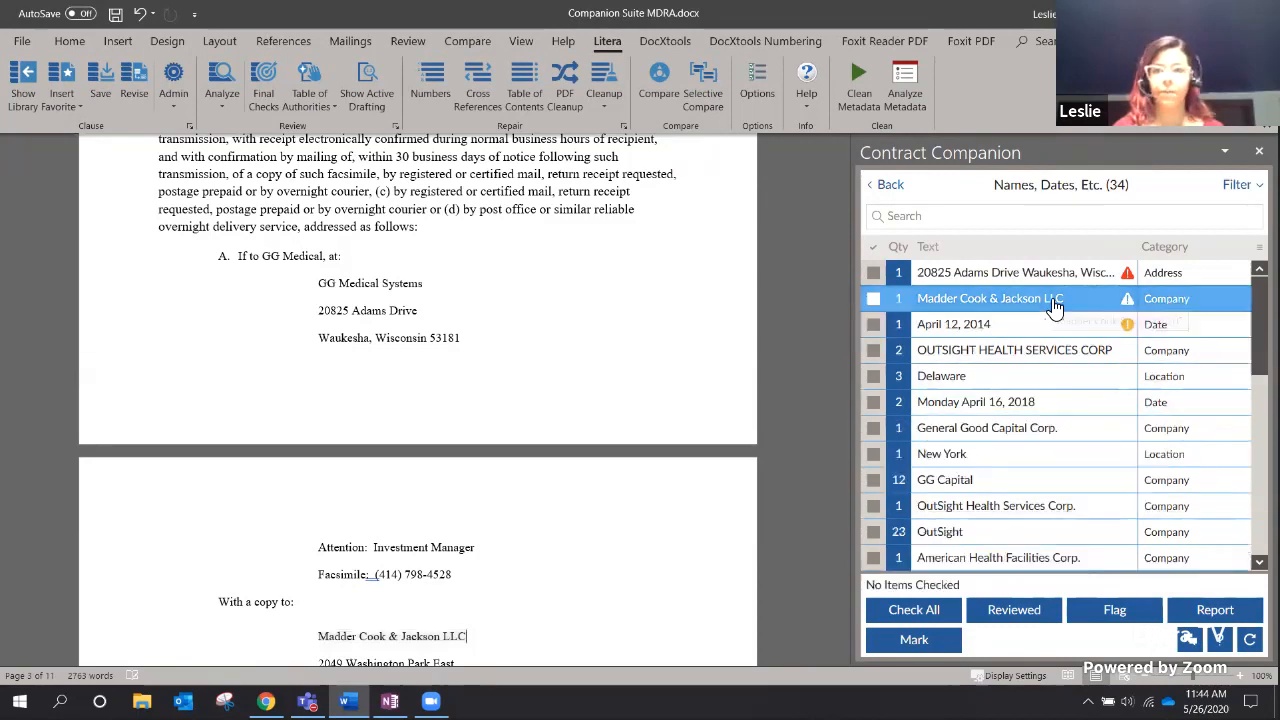
{"action": "left_click", "coordinate": [1030, 328]}
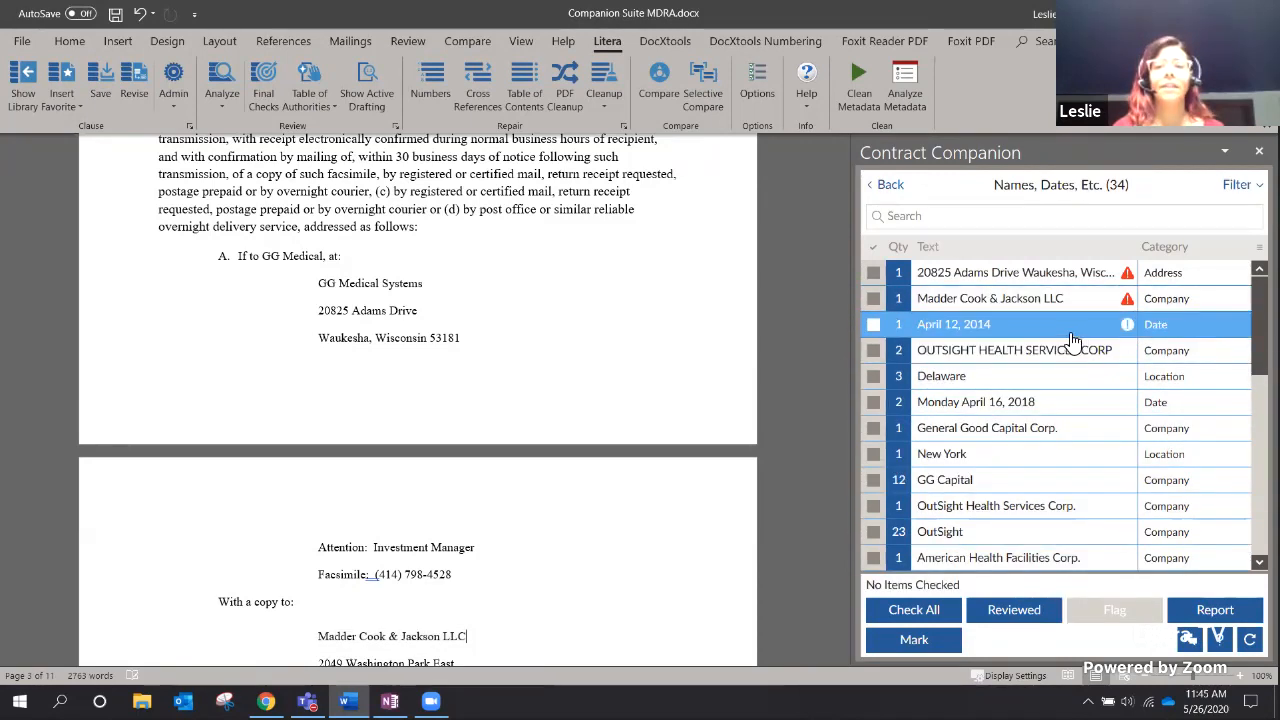
{"action": "left_click", "coordinate": [1072, 335]}
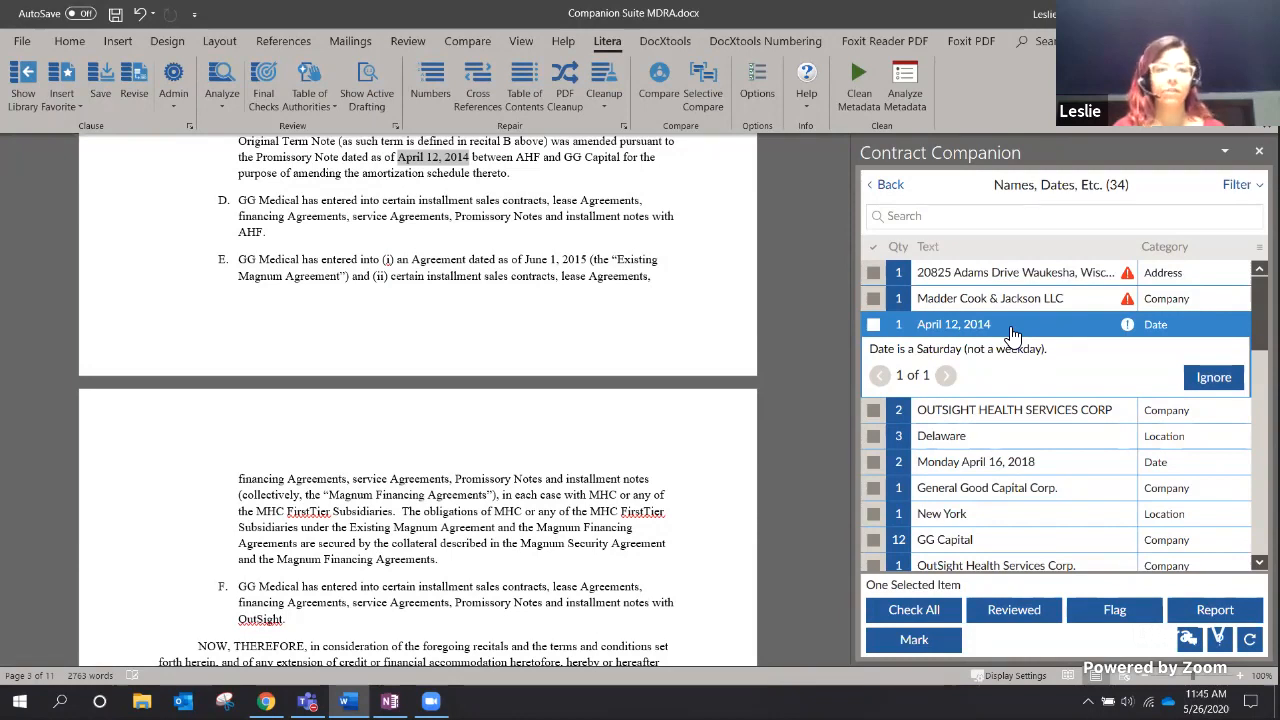
{"action": "left_click", "coordinate": [1012, 333]}
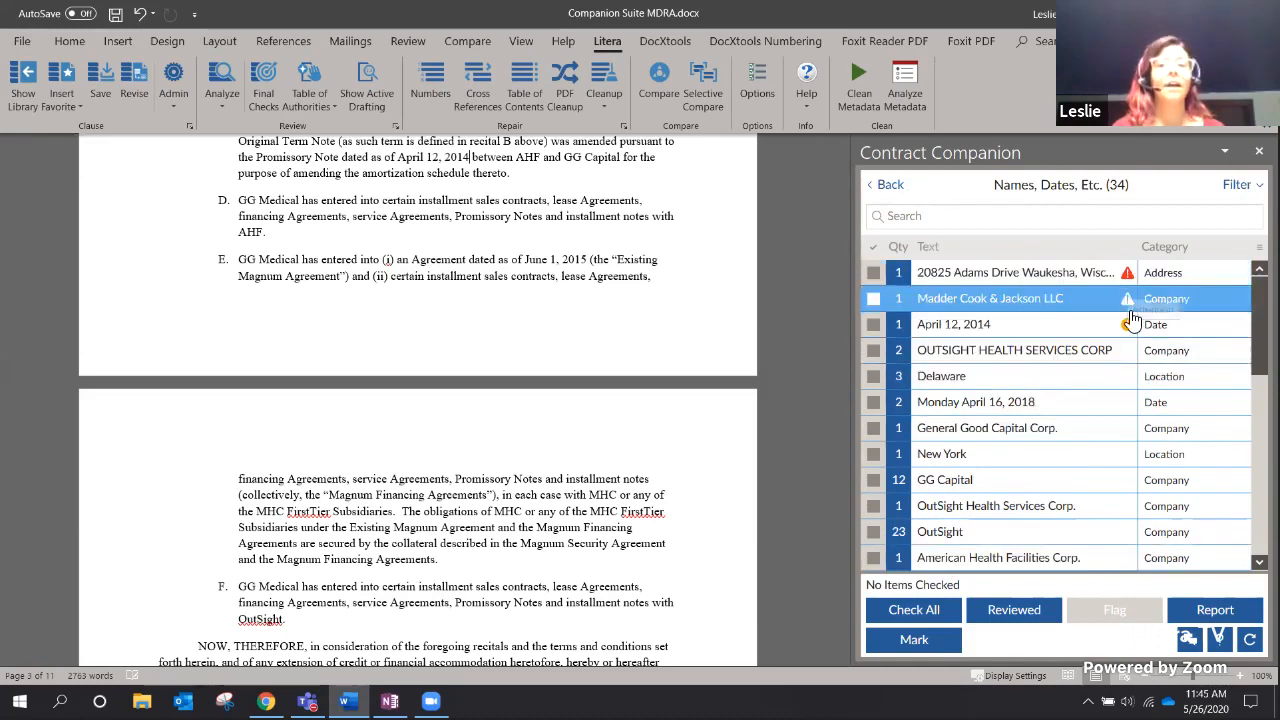
Open the numbering issues list and locate the out-of-order Section 3.1 in the agreement.
{"action": "left_click", "coordinate": [891, 188]}
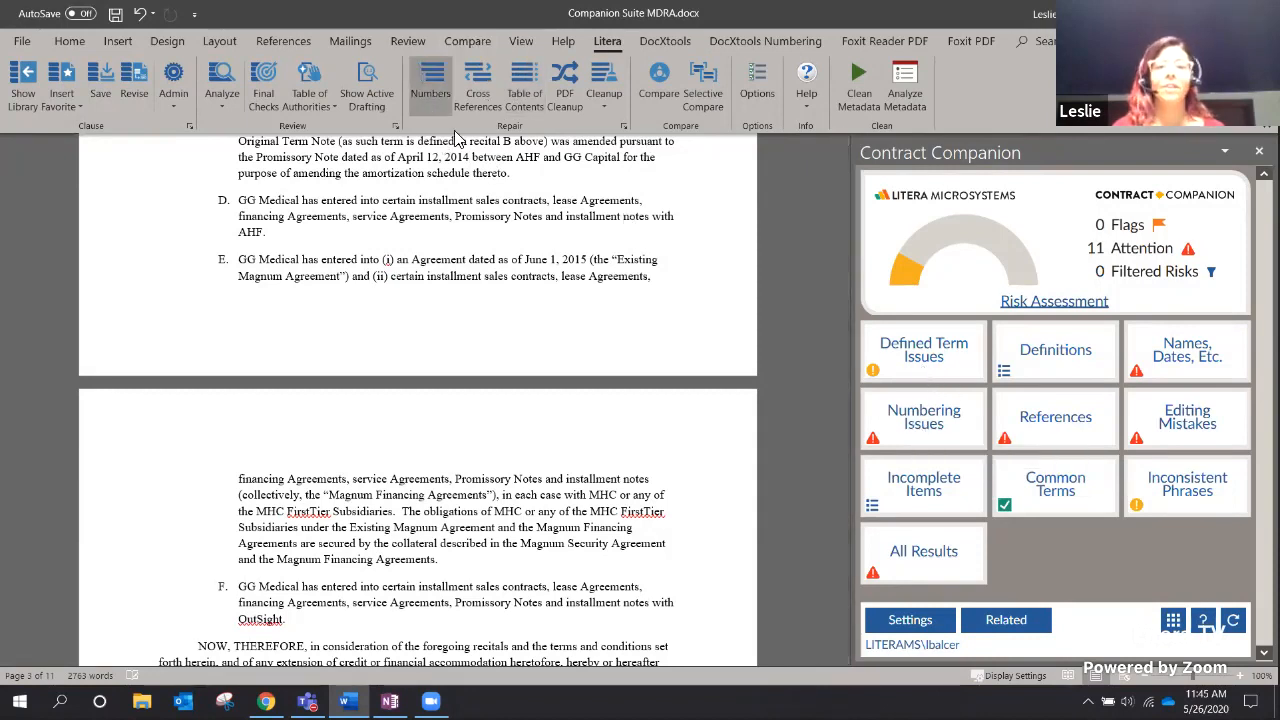
{"action": "left_click", "coordinate": [955, 436]}
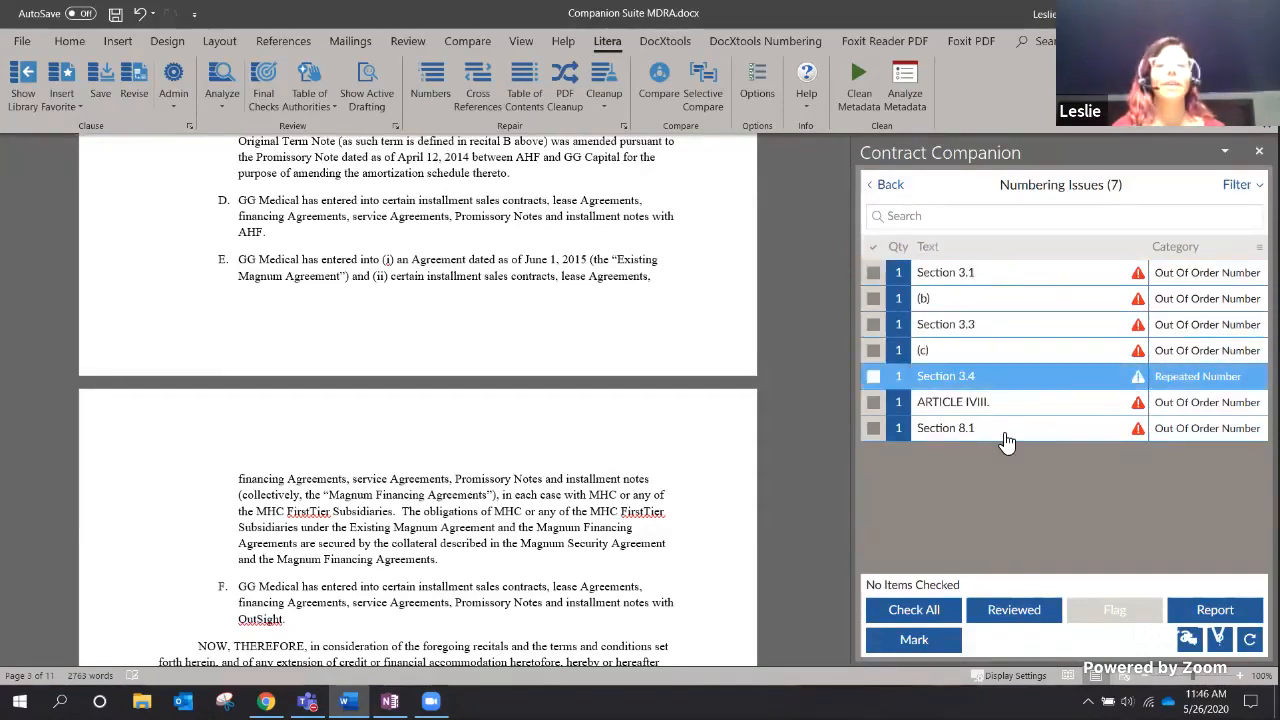
{"action": "left_click", "coordinate": [975, 276]}
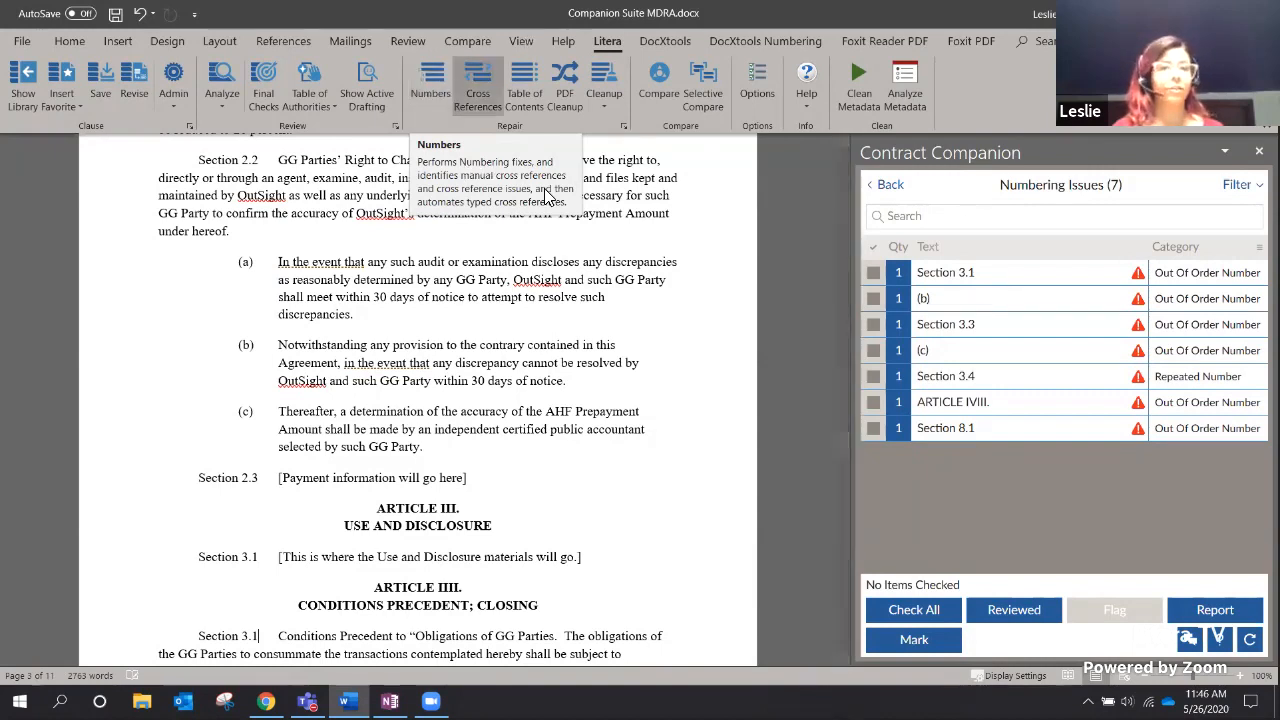
Run the Numbers repair analysis on the document and sort the resulting numbering lists with risks first.
{"action": "left_click", "coordinate": [436, 76]}
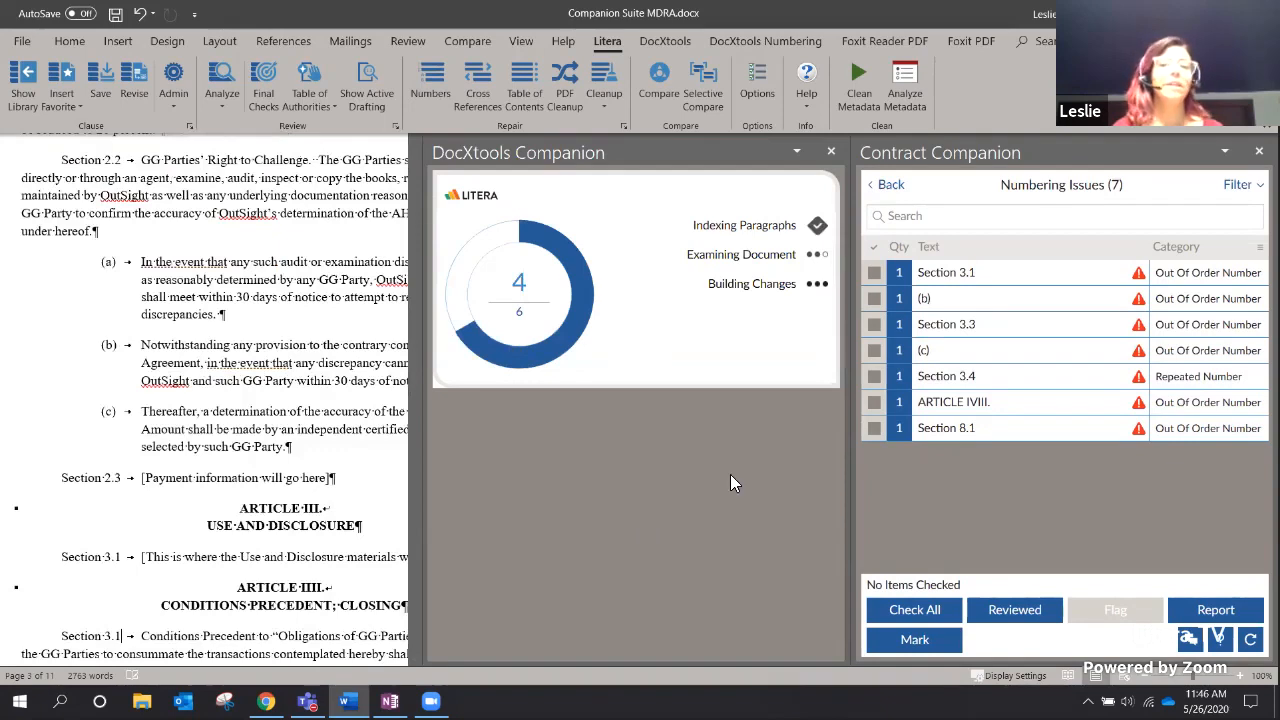
{"action": "left_click", "coordinate": [912, 326]}
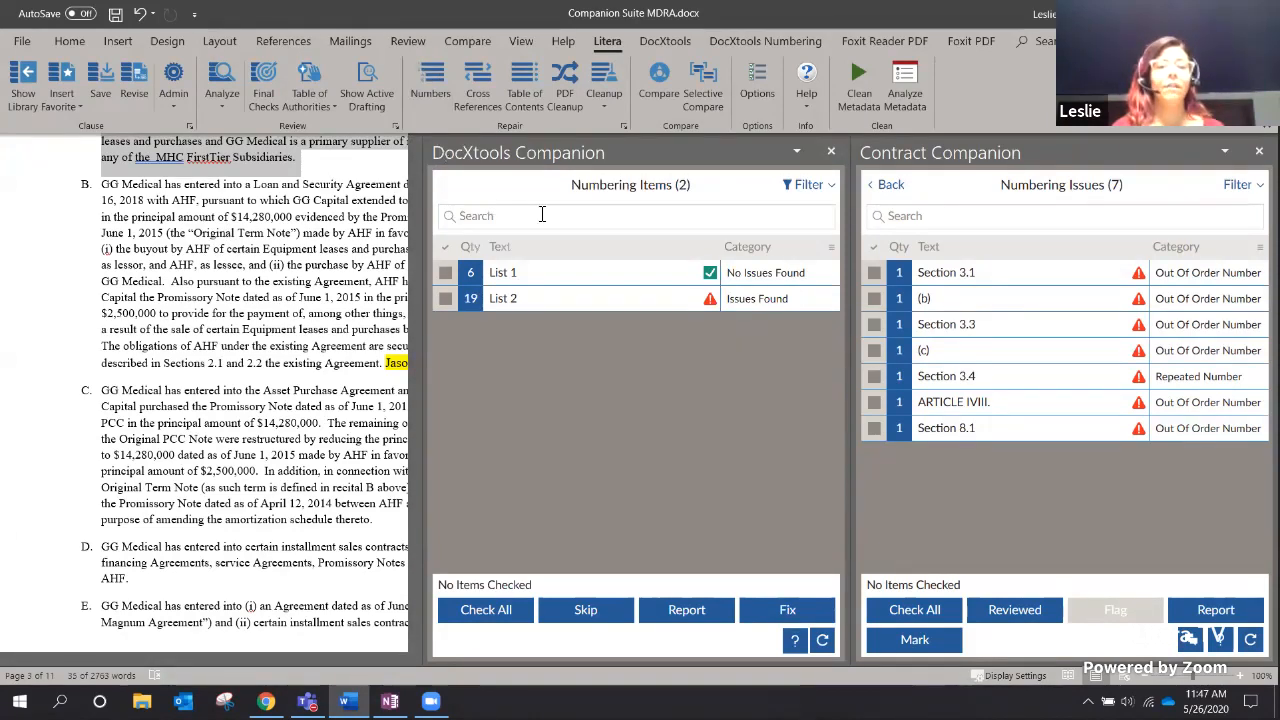
{"action": "left_click", "coordinate": [552, 277]}
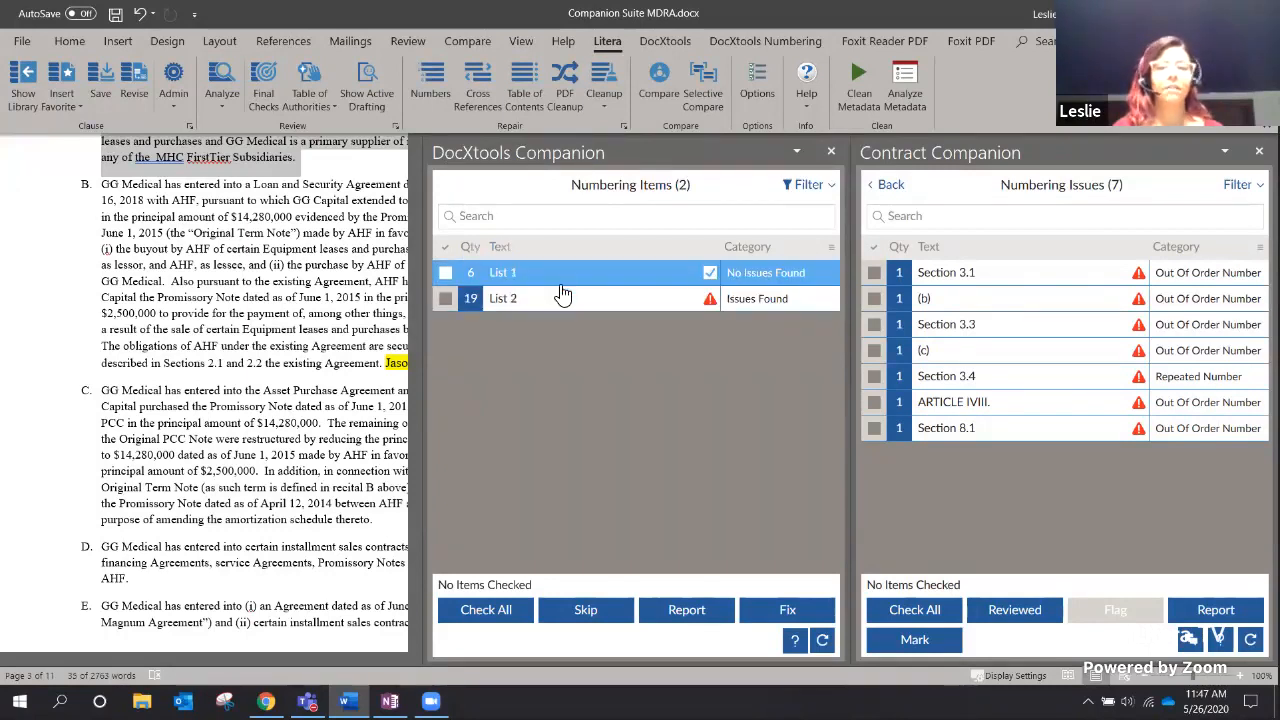
{"action": "left_click", "coordinate": [829, 249]}
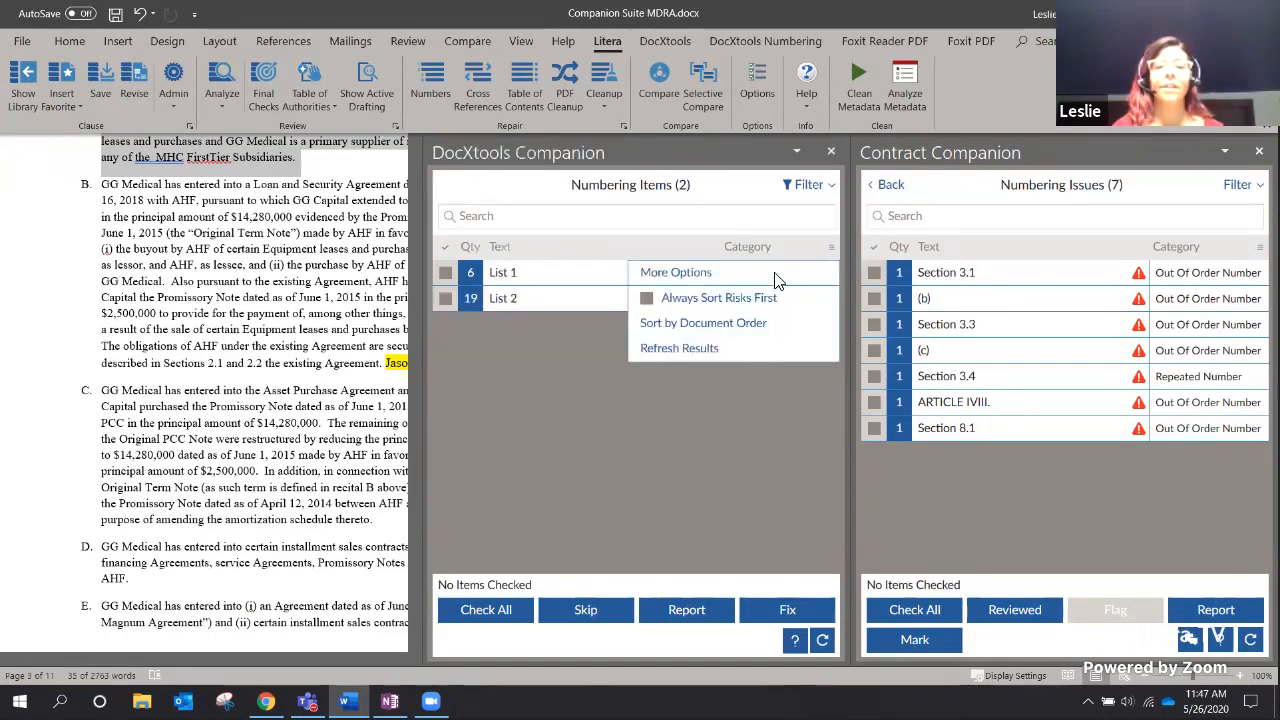
{"action": "left_click", "coordinate": [598, 357]}
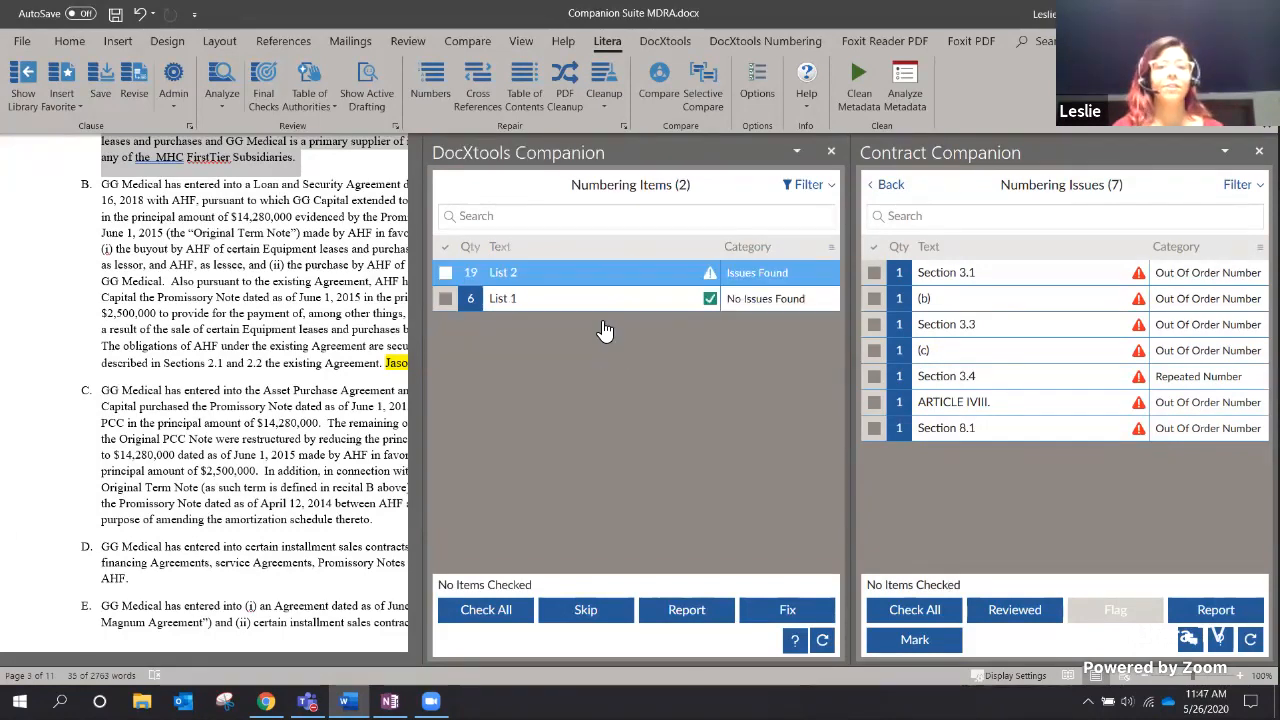
Fix the numbering issues in List 2, then close DocXtools Companion.
{"action": "left_click", "coordinate": [555, 276]}
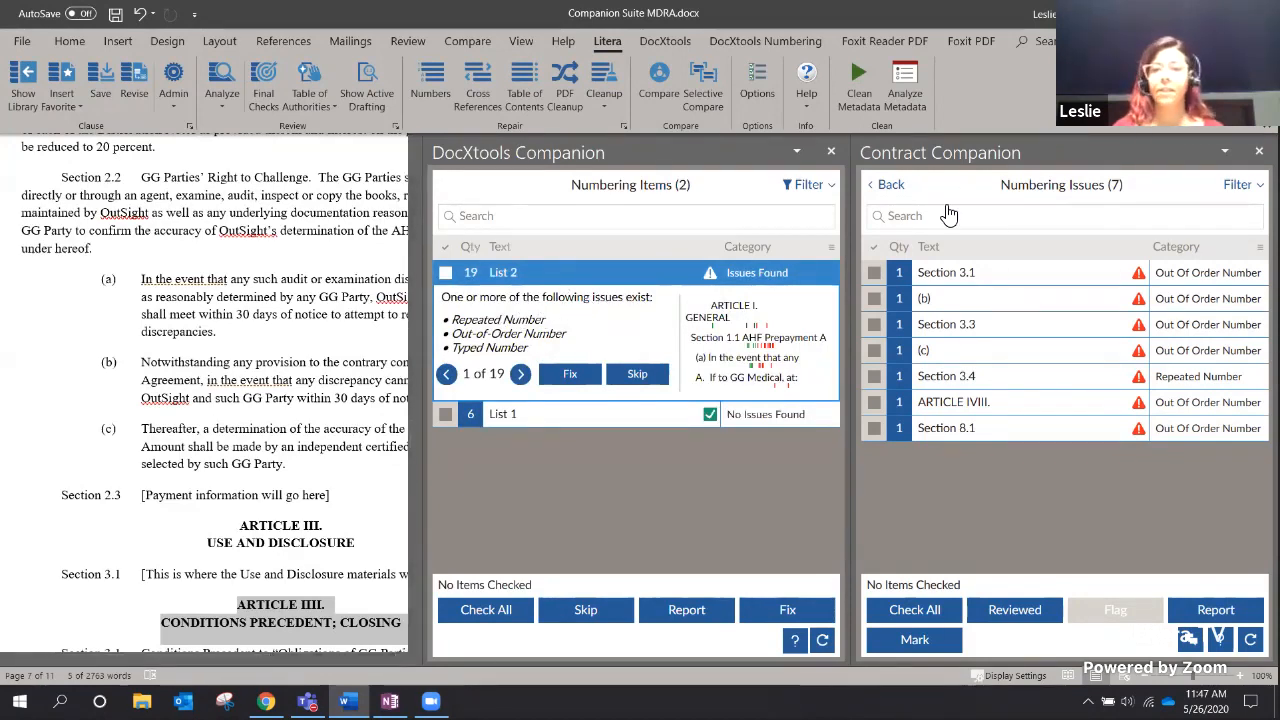
{"action": "left_click", "coordinate": [966, 430]}
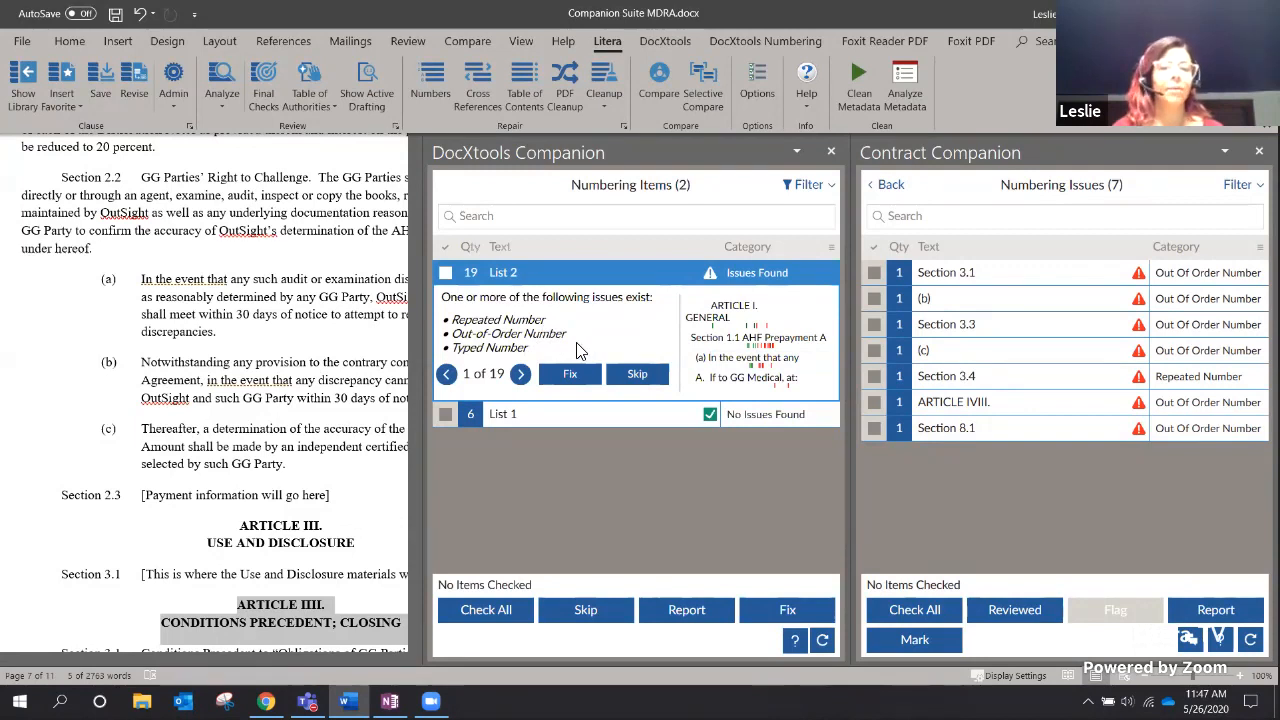
{"action": "left_click", "coordinate": [446, 274]}
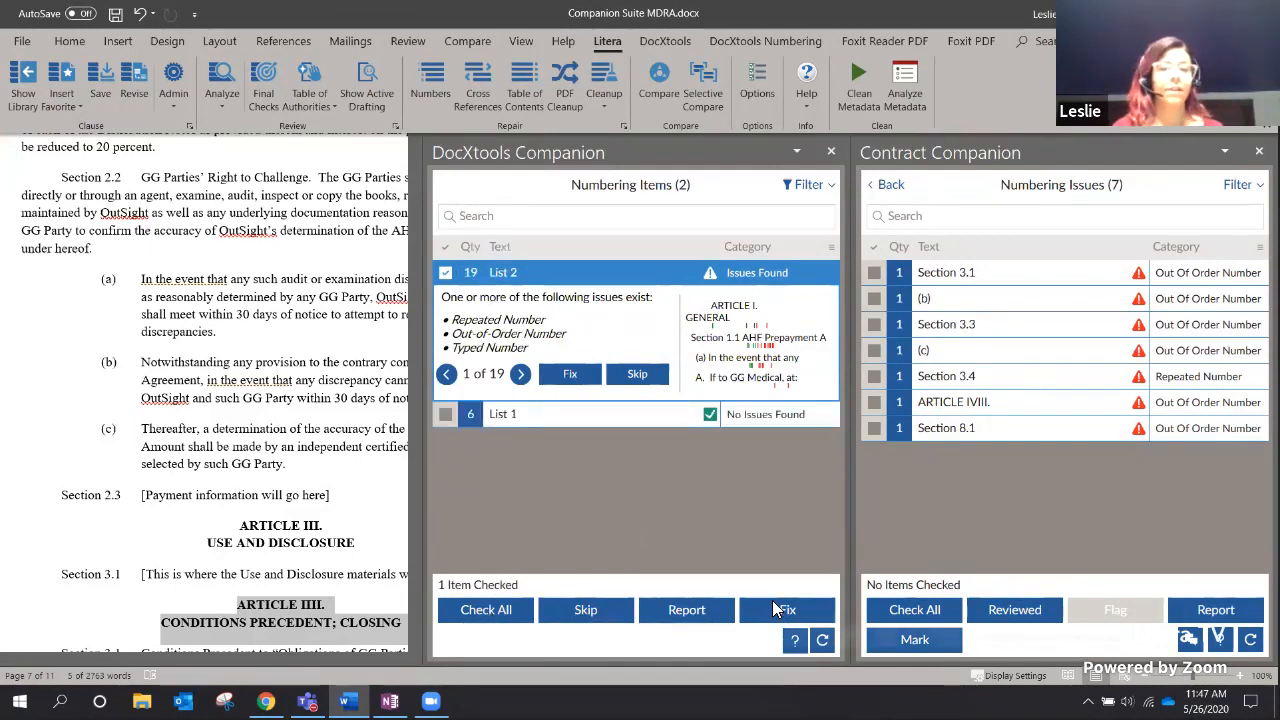
{"action": "left_click", "coordinate": [569, 376]}
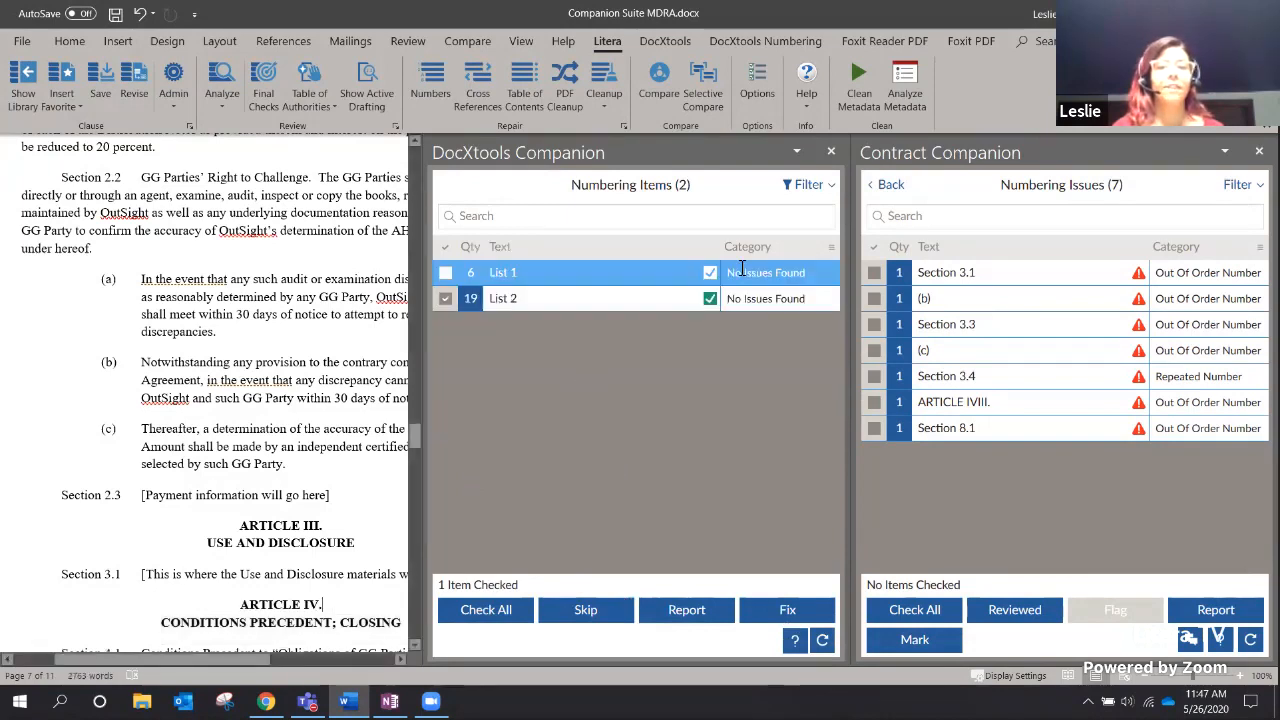
{"action": "left_click", "coordinate": [831, 151]}
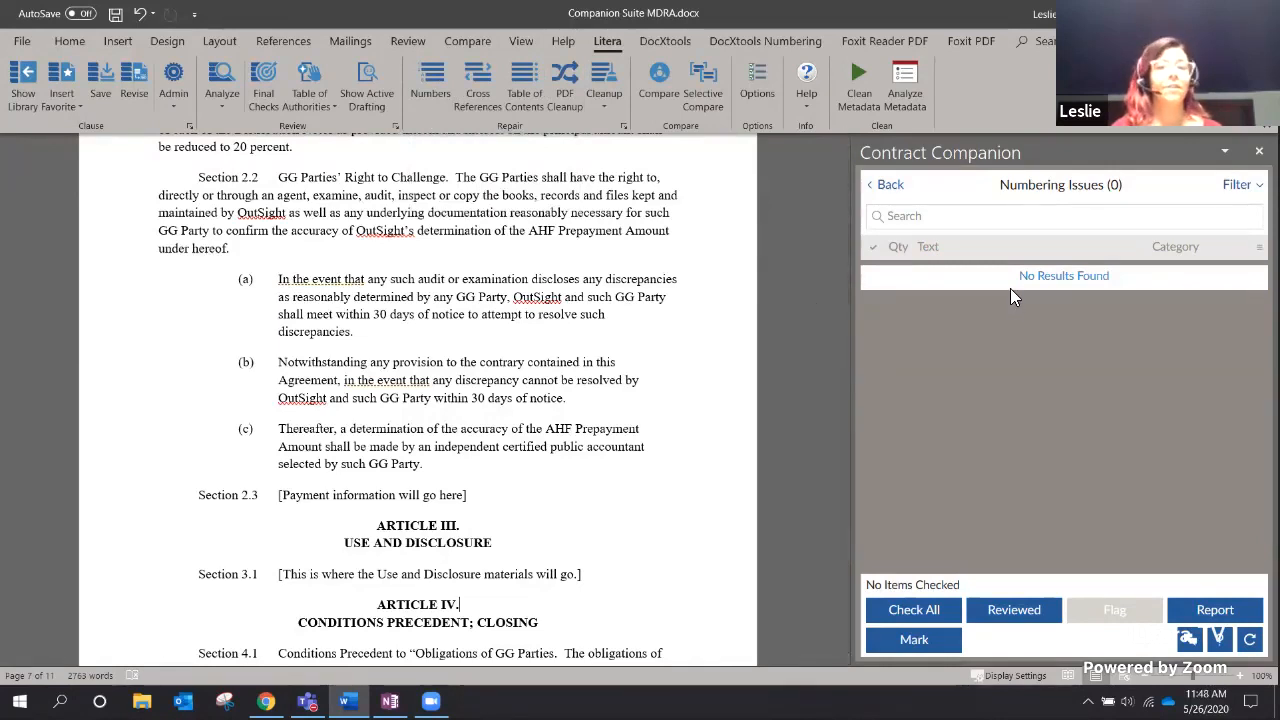
Return to the Contract Companion overview and open the references list to review the flagged section references.
{"action": "left_click", "coordinate": [889, 187]}
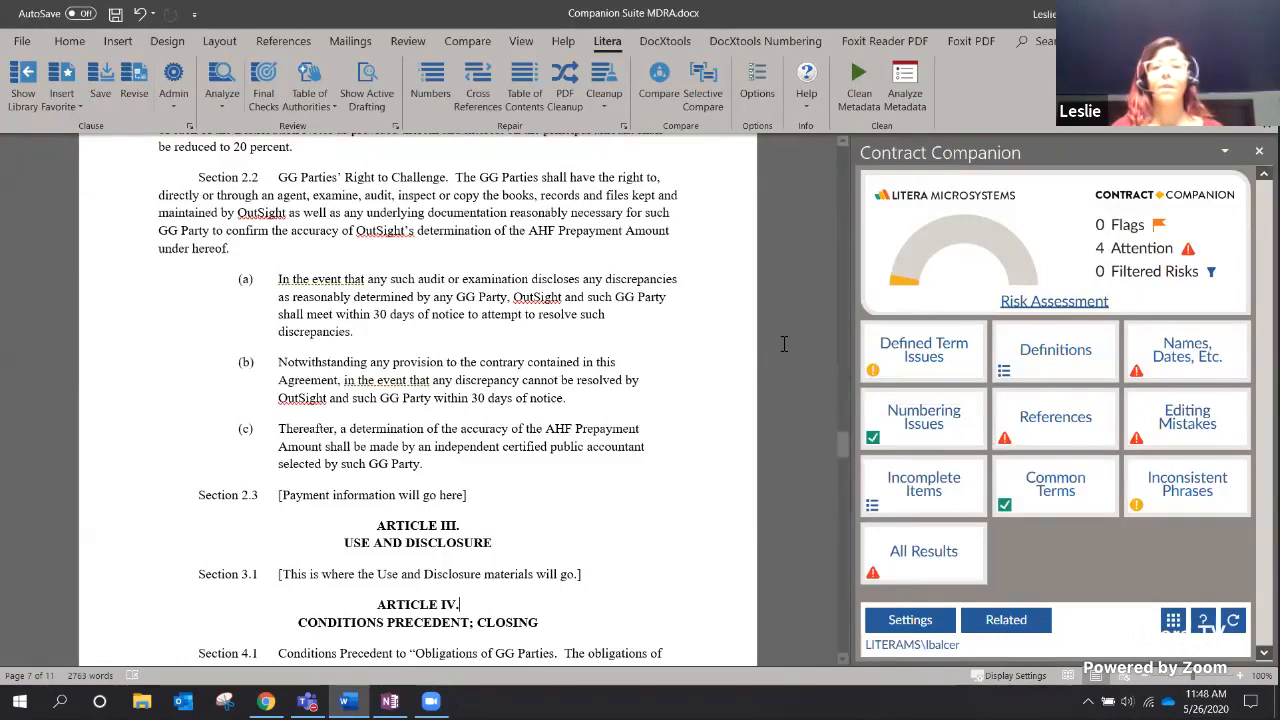
{"action": "left_click", "coordinate": [1072, 437]}
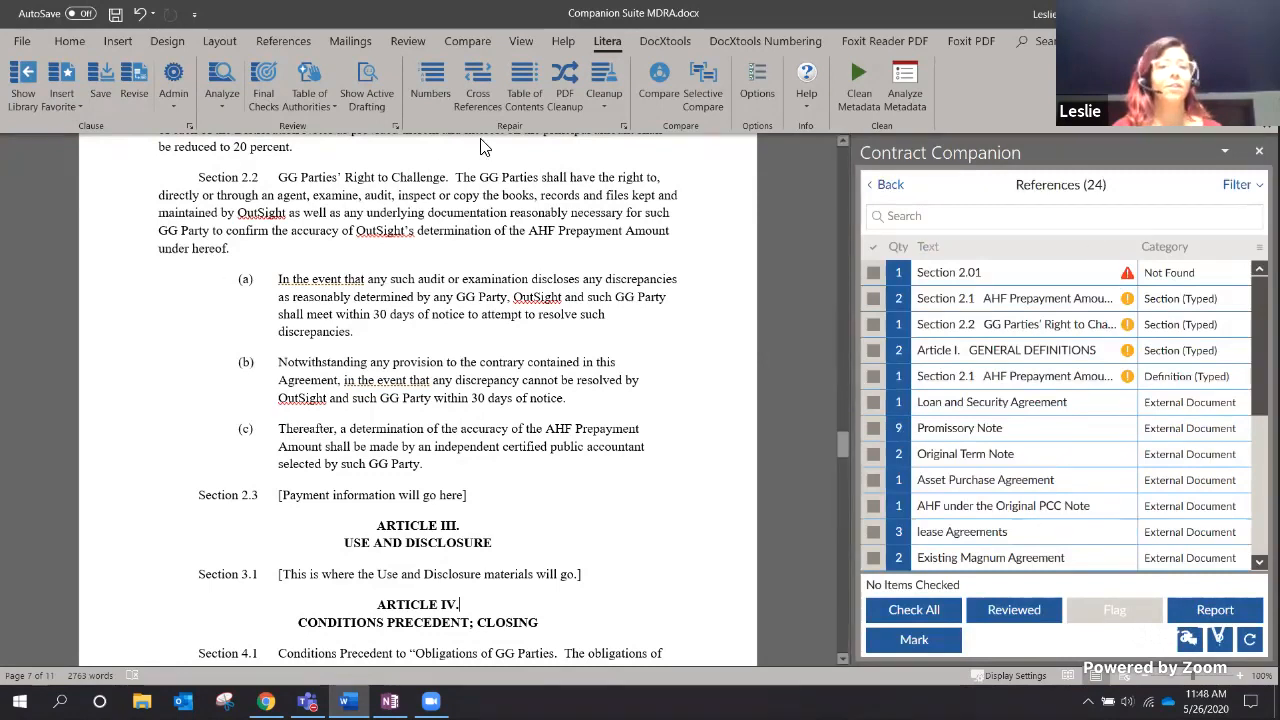
{"action": "left_click", "coordinate": [937, 300]}
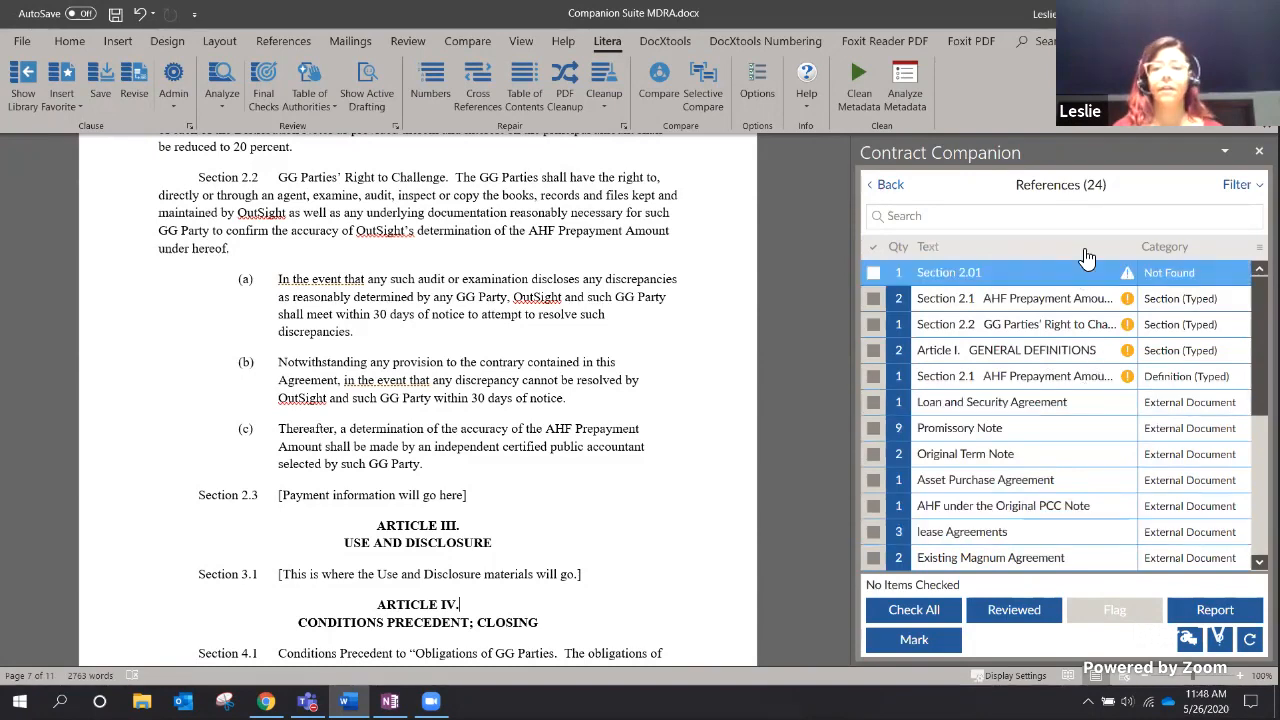
Examine the flagged Section 2.01 and Section 2.1 references and their locations in the agreement.
{"action": "left_click", "coordinate": [1080, 283]}
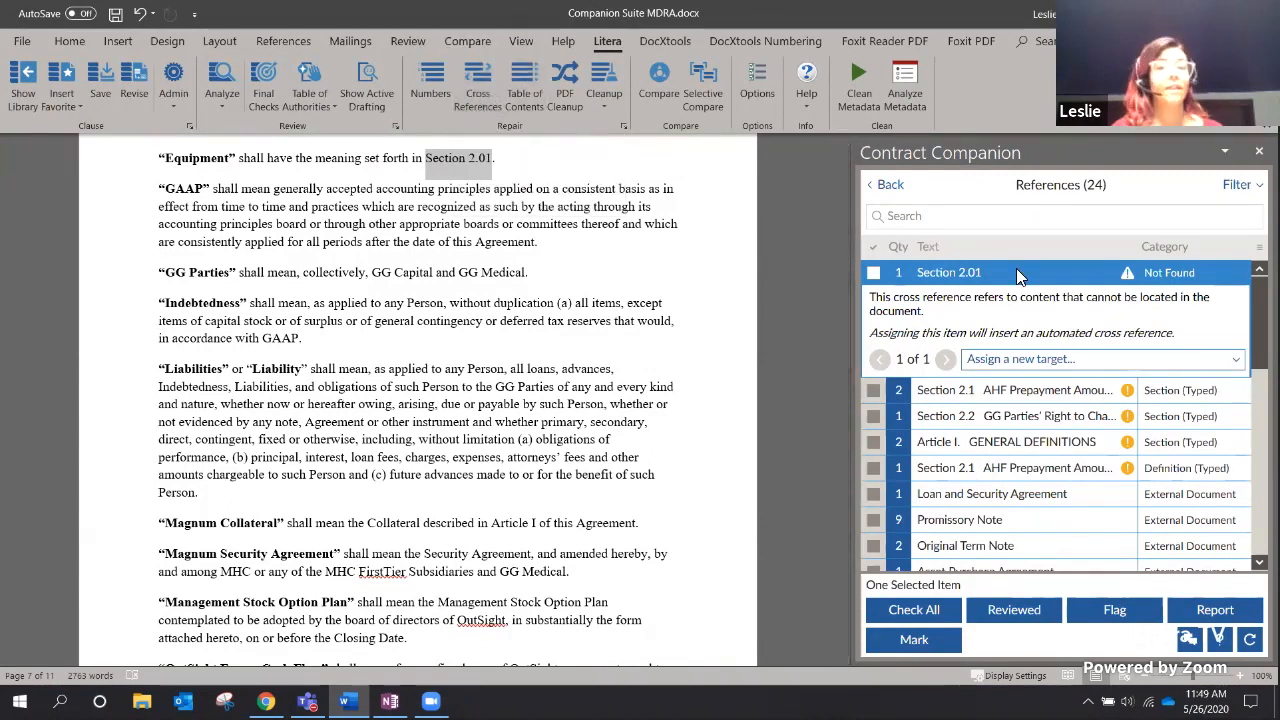
{"action": "left_click", "coordinate": [945, 280]}
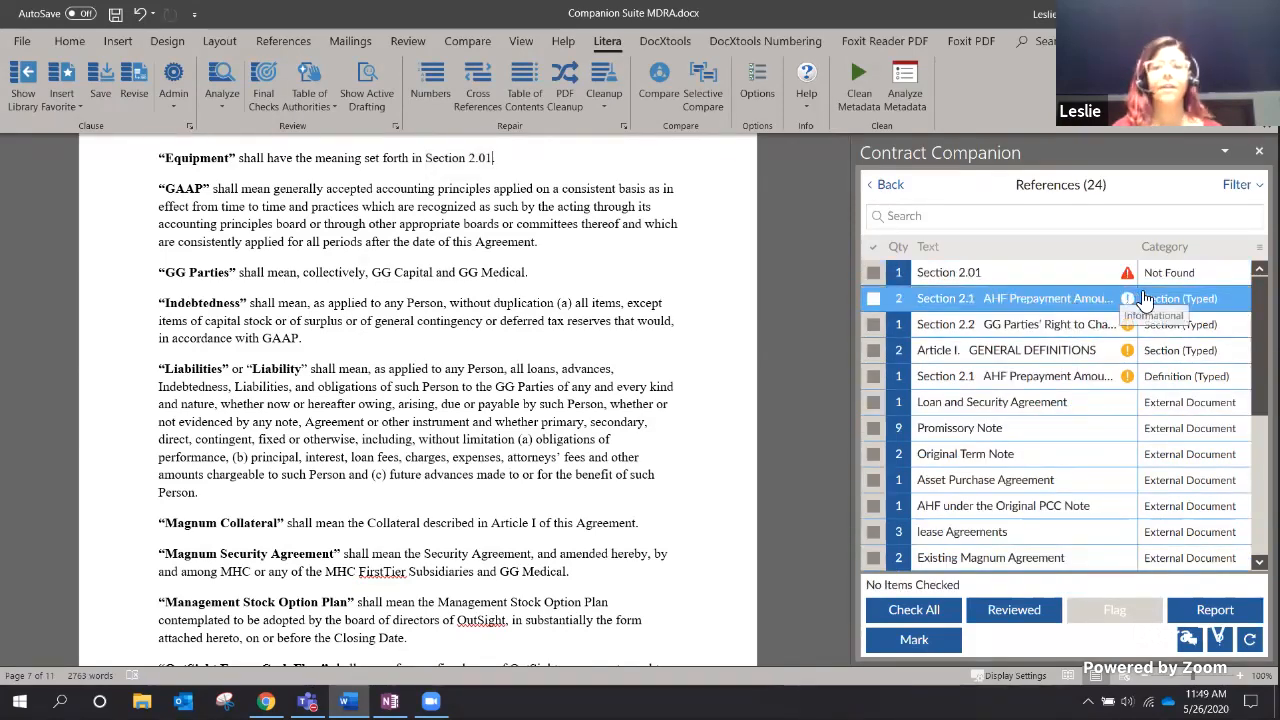
{"action": "left_click", "coordinate": [1064, 304]}
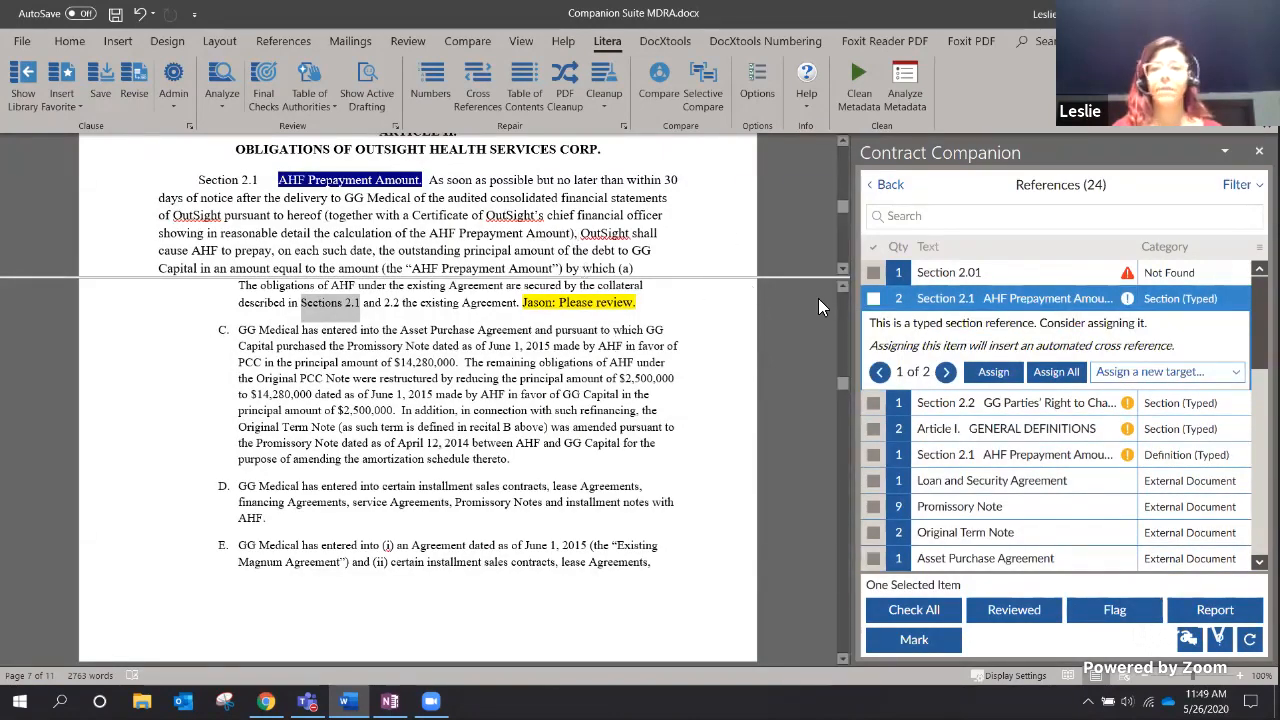
{"action": "left_click", "coordinate": [975, 310]}
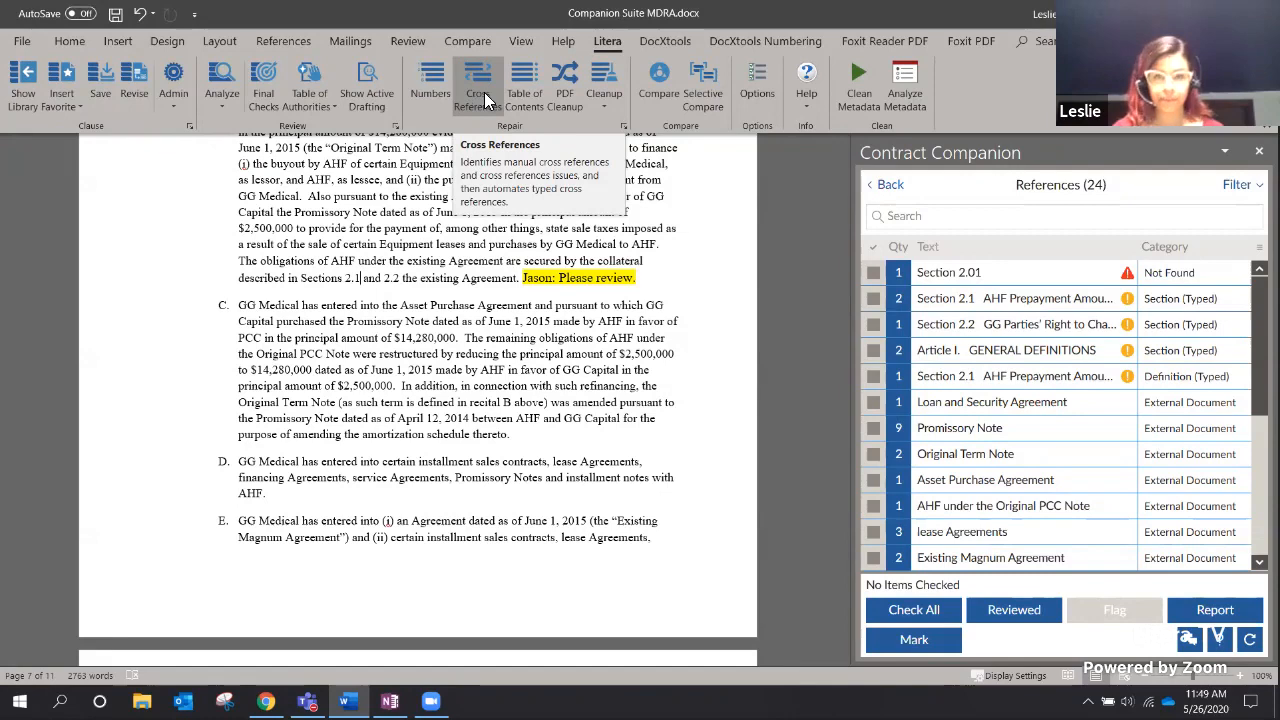
Run the Cross References repair analysis on the document and sort the results with risks first.
{"action": "left_click", "coordinate": [484, 92]}
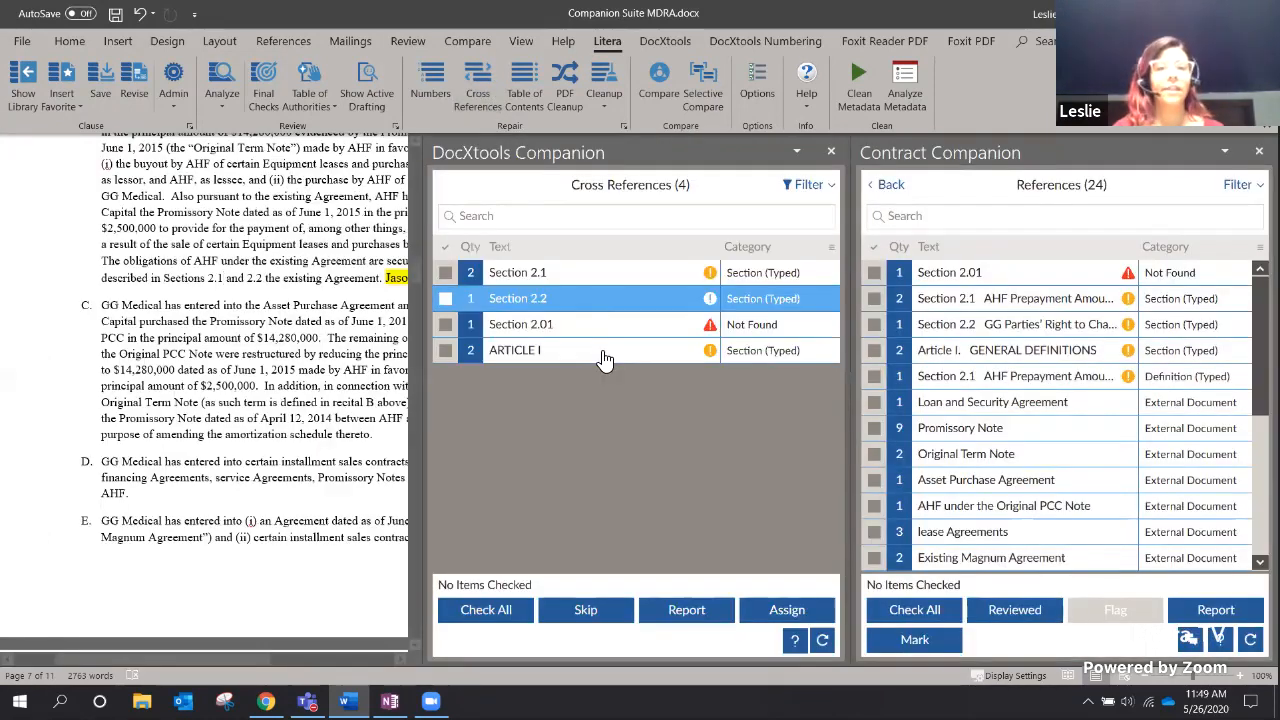
{"action": "left_click", "coordinate": [831, 247]}
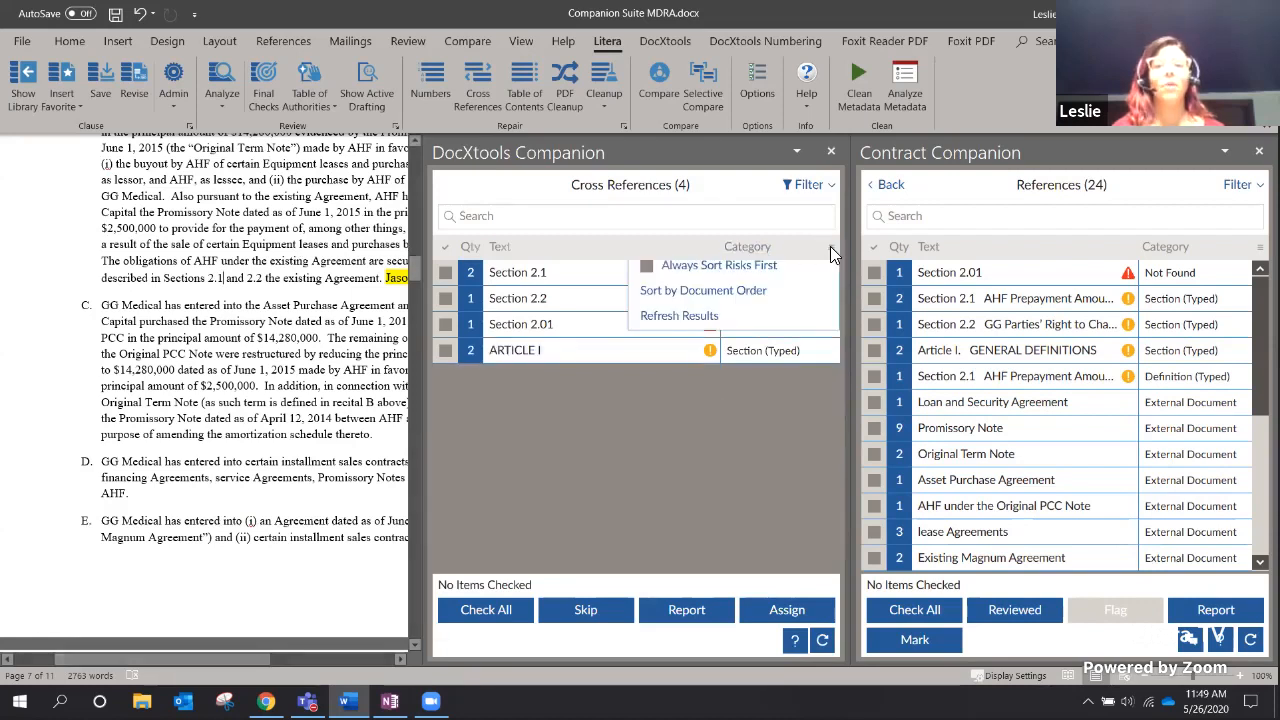
{"action": "left_click", "coordinate": [708, 442]}
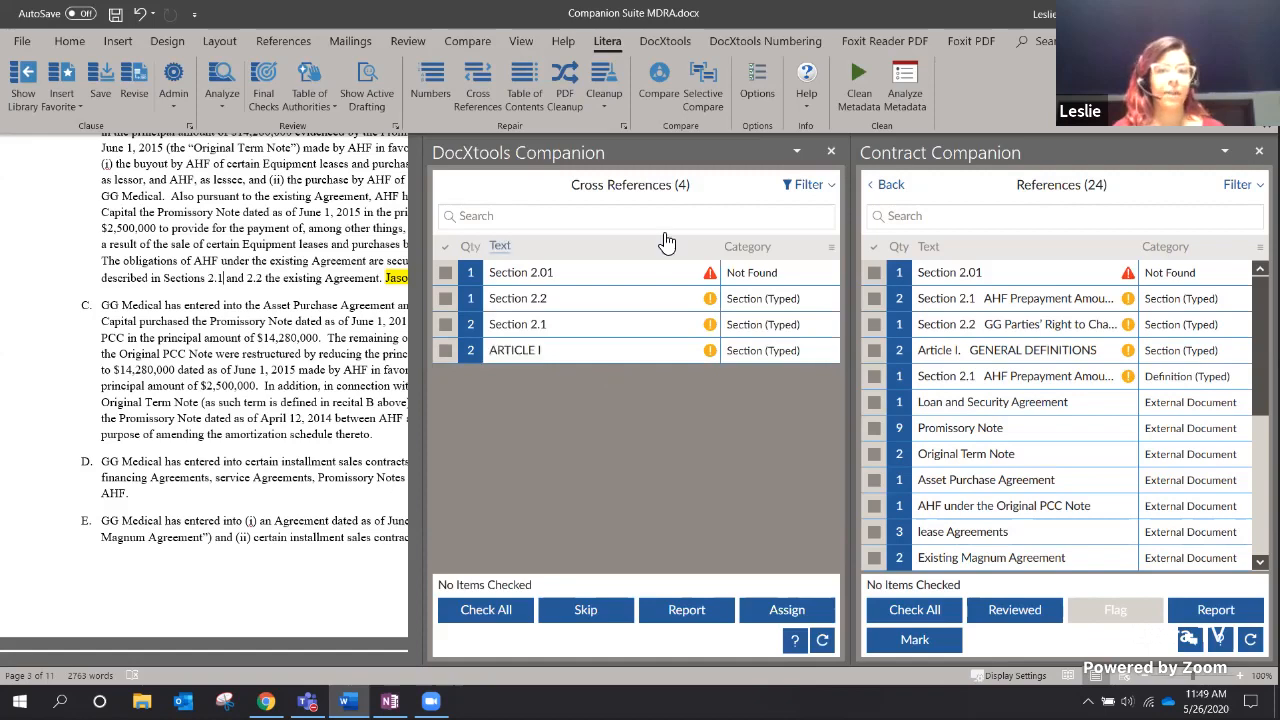
Assign the Section 2.01 reference in the "Equipment" definition to Section 2.1 AHF Prepayment Amount under Article II.
{"action": "left_click", "coordinate": [645, 272]}
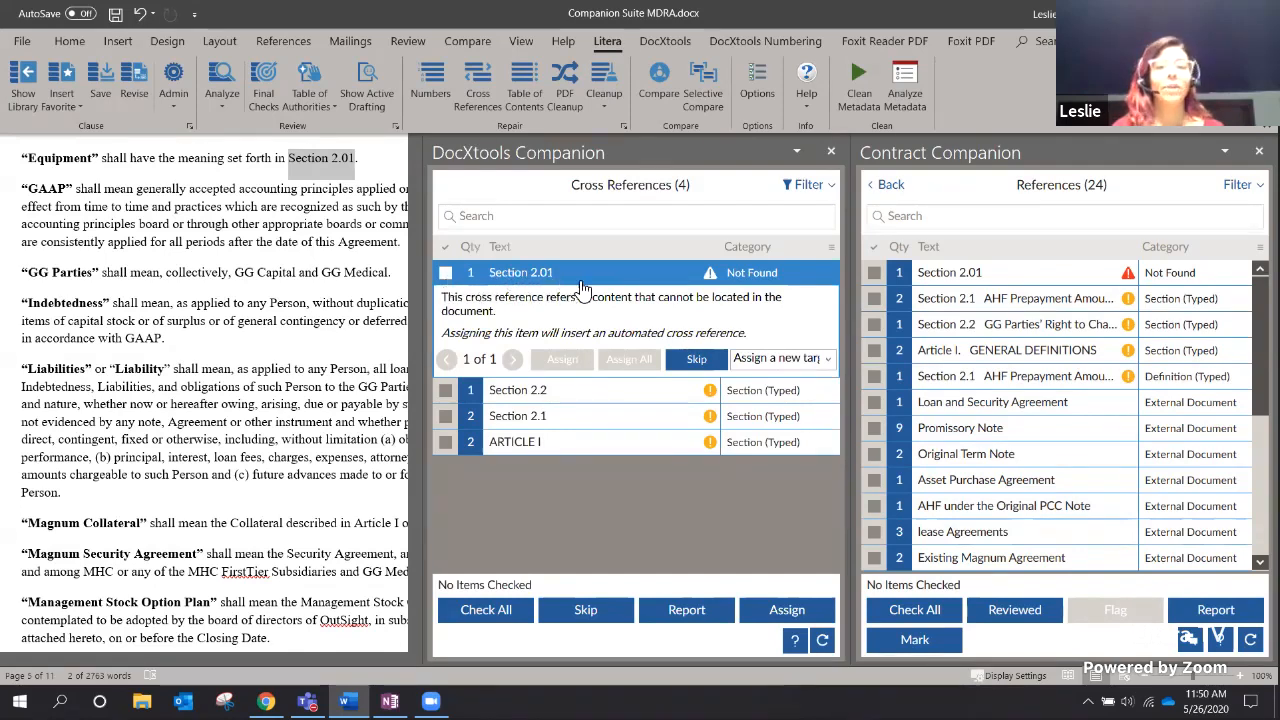
{"action": "left_click", "coordinate": [445, 274]}
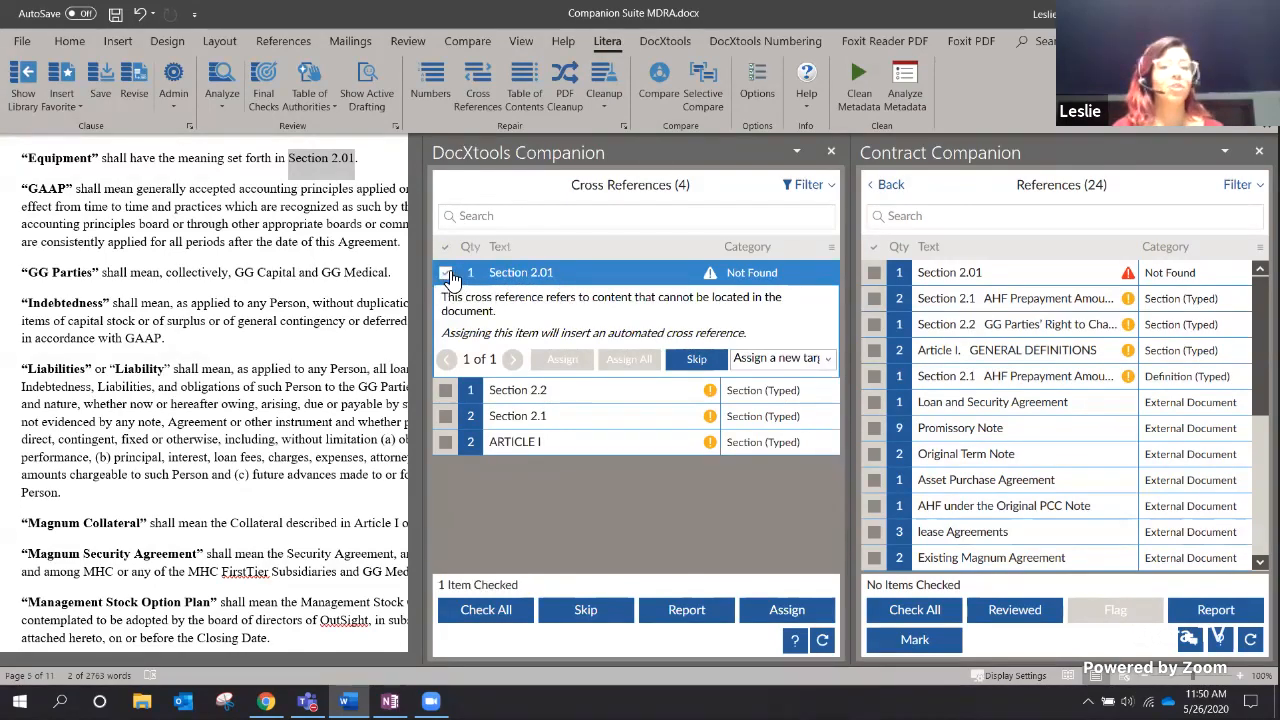
{"action": "left_click", "coordinate": [826, 362]}
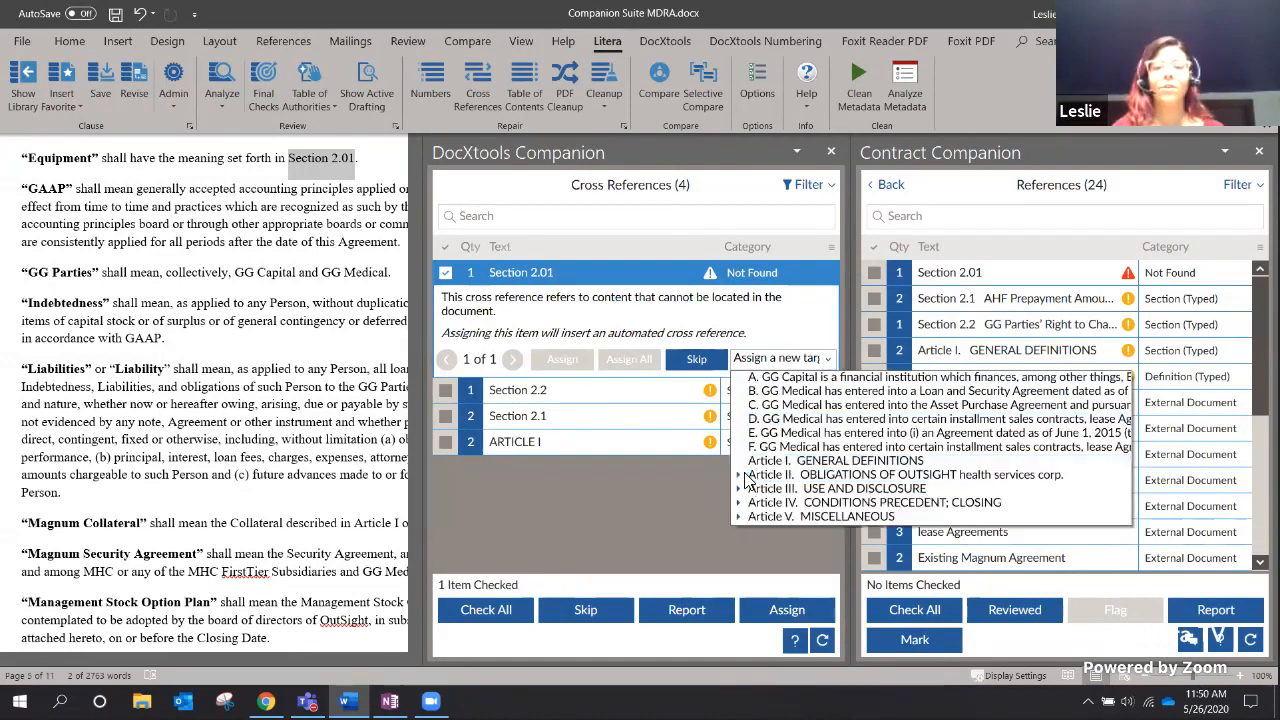
{"action": "left_click", "coordinate": [740, 475]}
{"action": "left_click", "coordinate": [768, 492]}
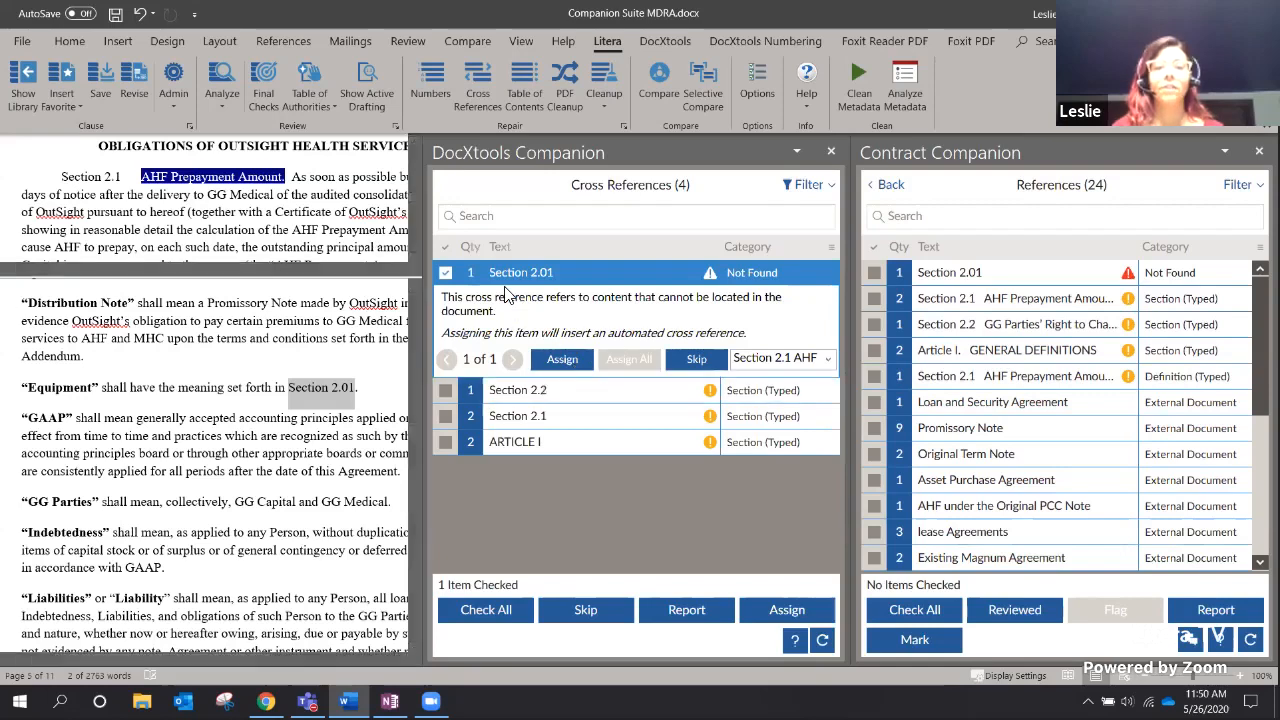
{"action": "left_click", "coordinate": [563, 362]}
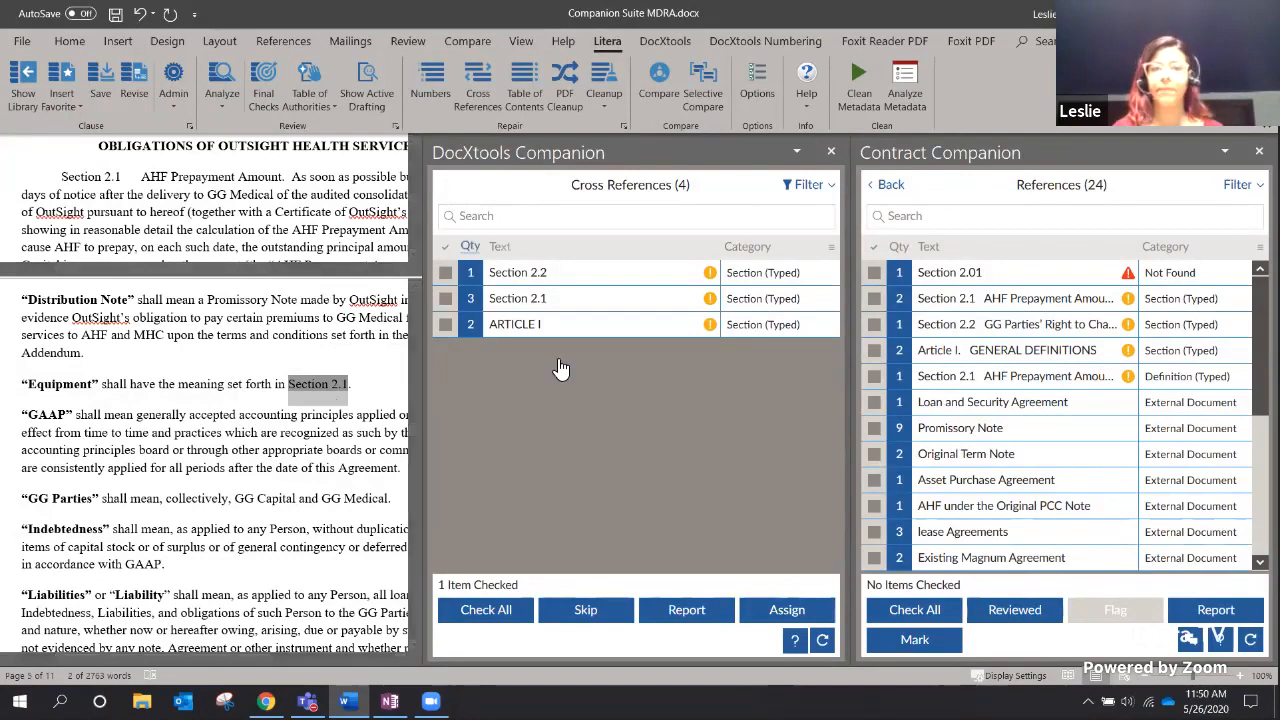
Assign automated cross references to the typed Section 2.2 and Section 2.1 references, then clear the selections and close DocXtools Companion.
{"action": "left_click", "coordinate": [488, 609]}
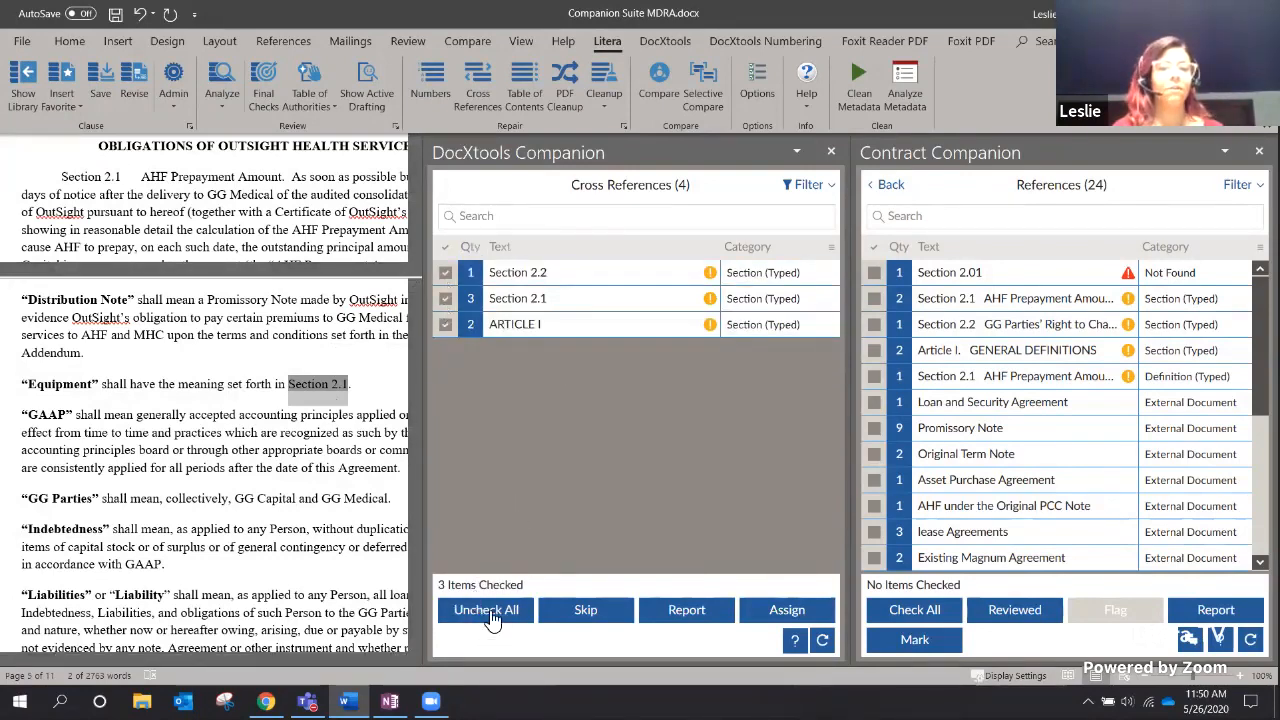
{"action": "left_click", "coordinate": [800, 611]}
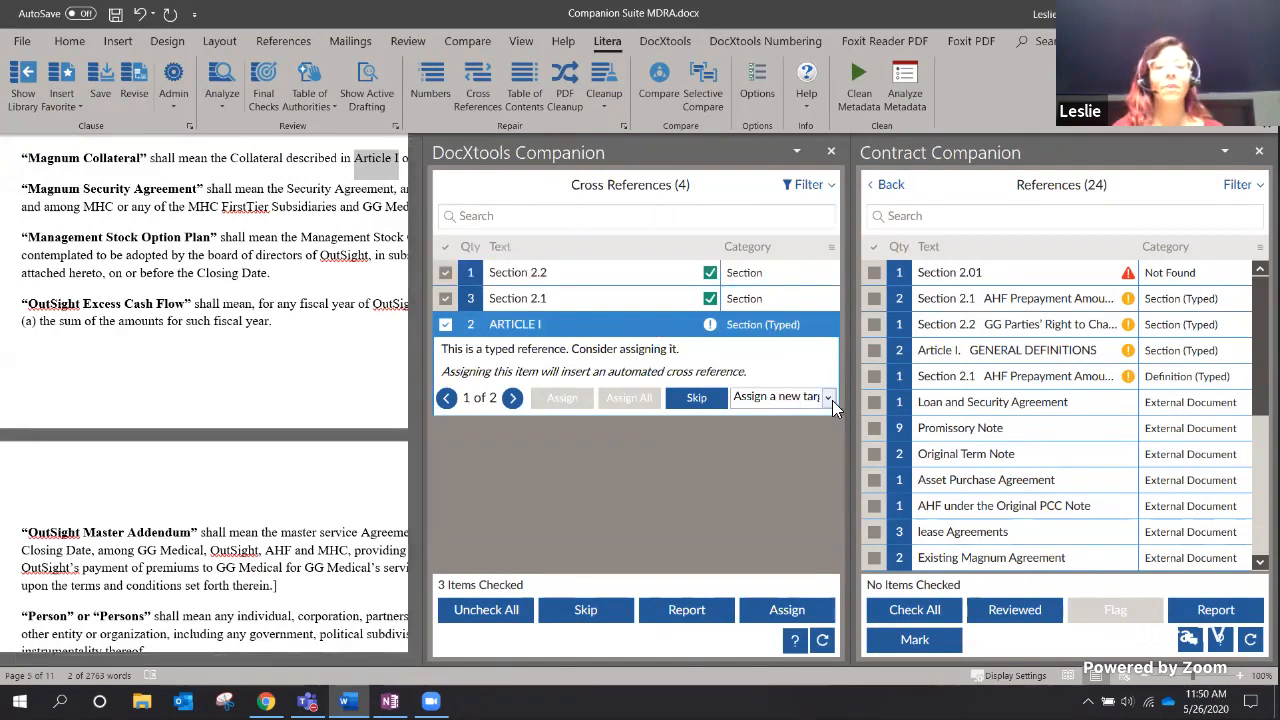
{"action": "left_click", "coordinate": [445, 325]}
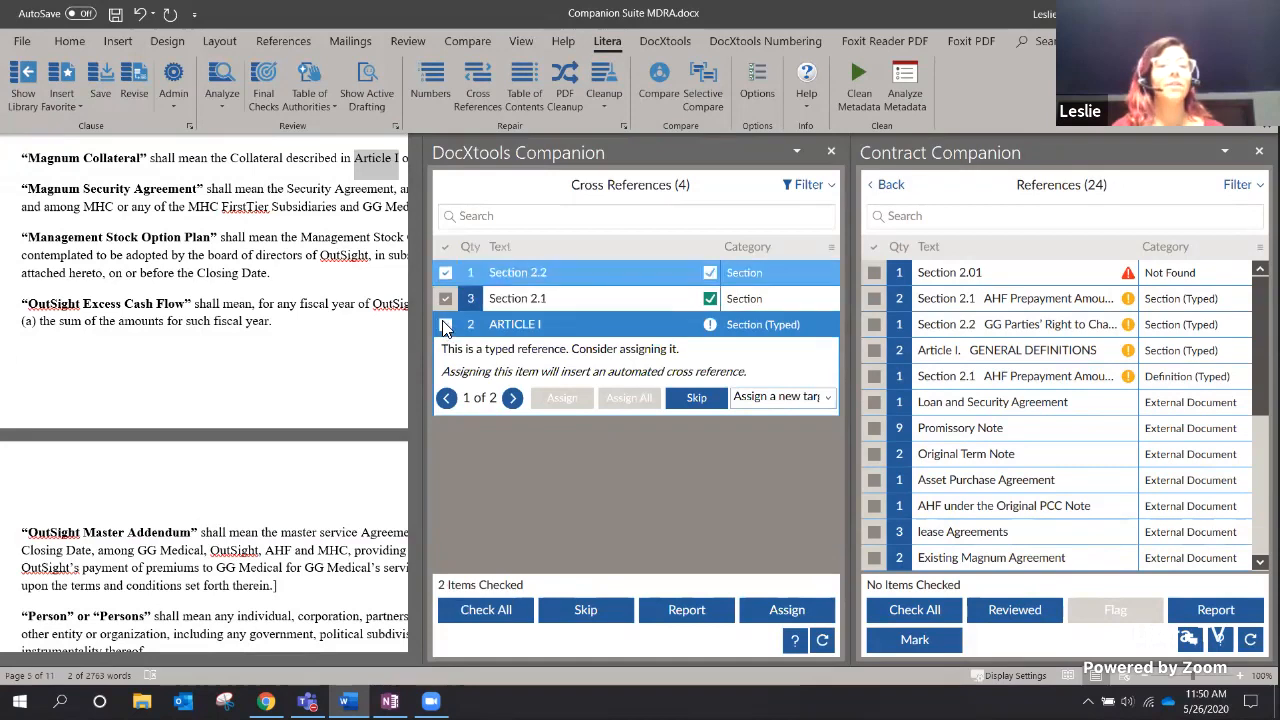
{"action": "left_click", "coordinate": [445, 278]}
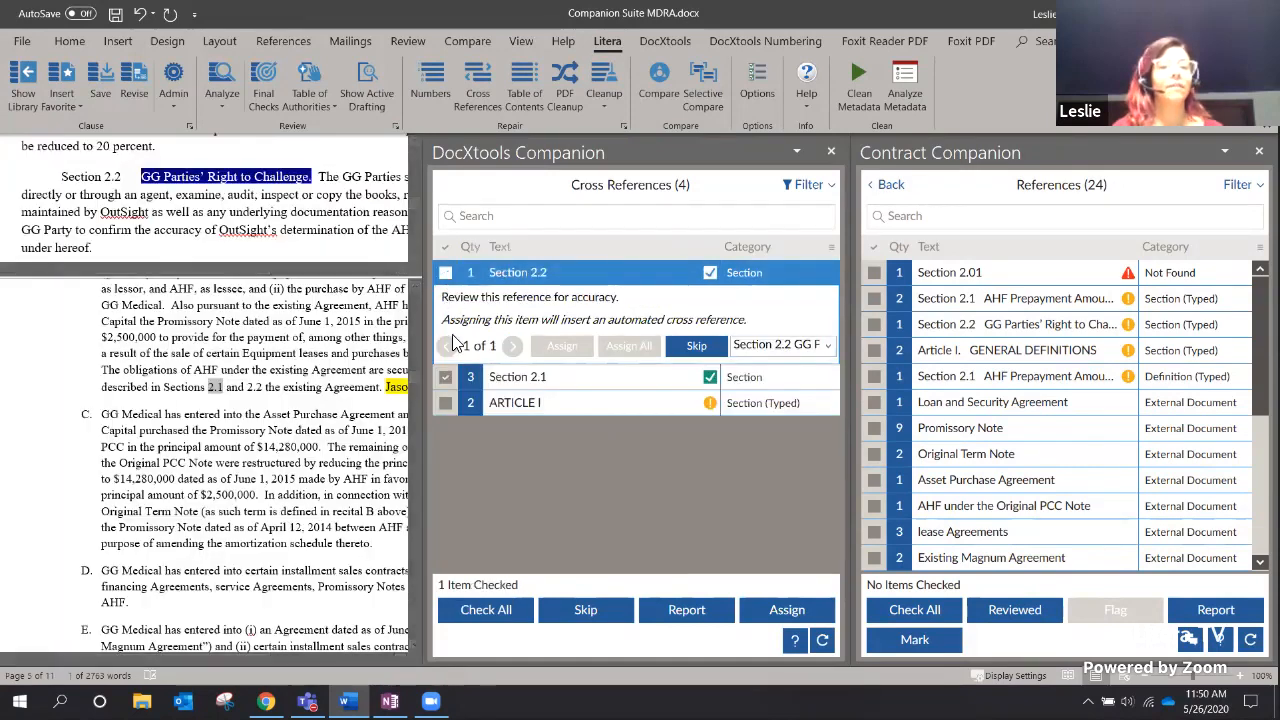
{"action": "left_click", "coordinate": [445, 377]}
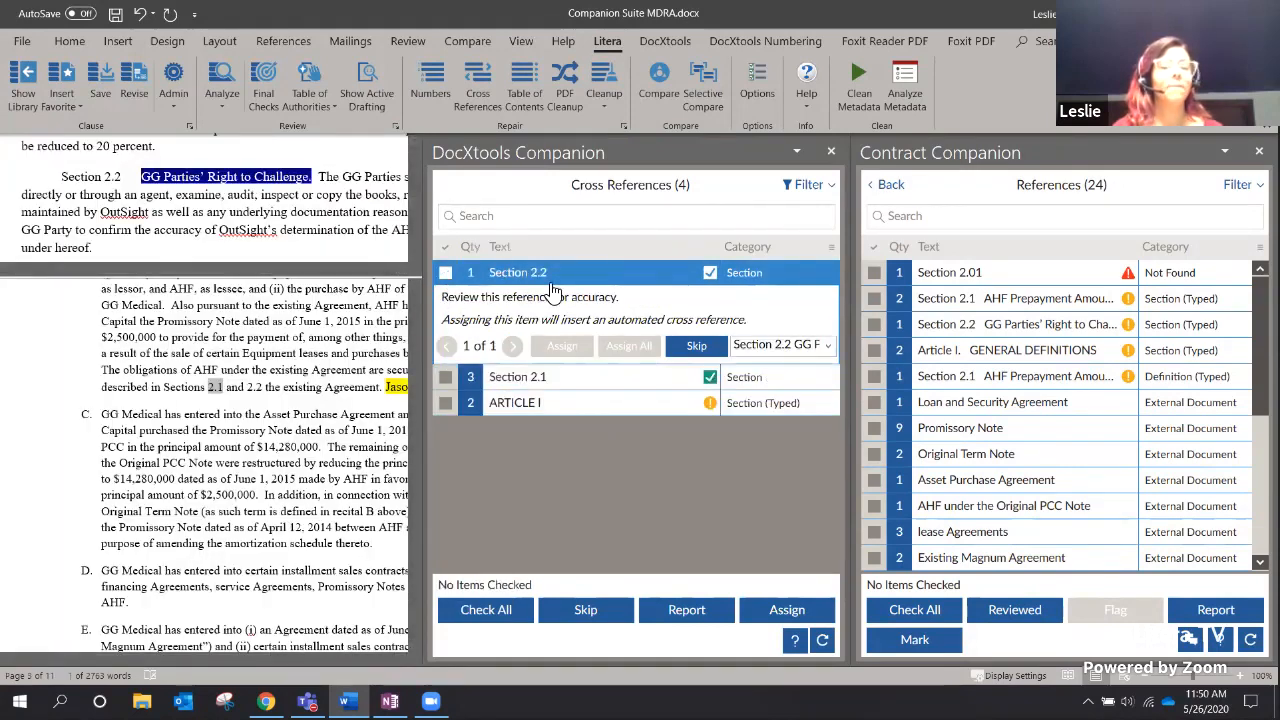
{"action": "left_click", "coordinate": [556, 275]}
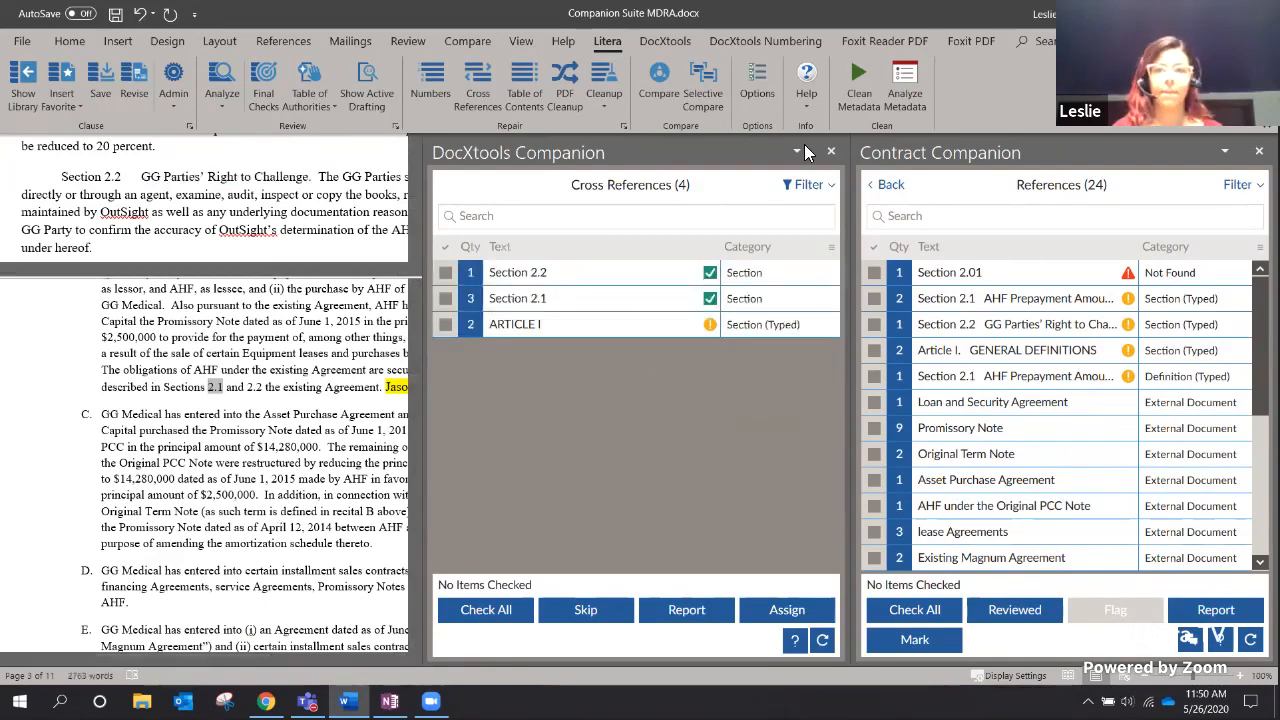
{"action": "left_click", "coordinate": [829, 152]}
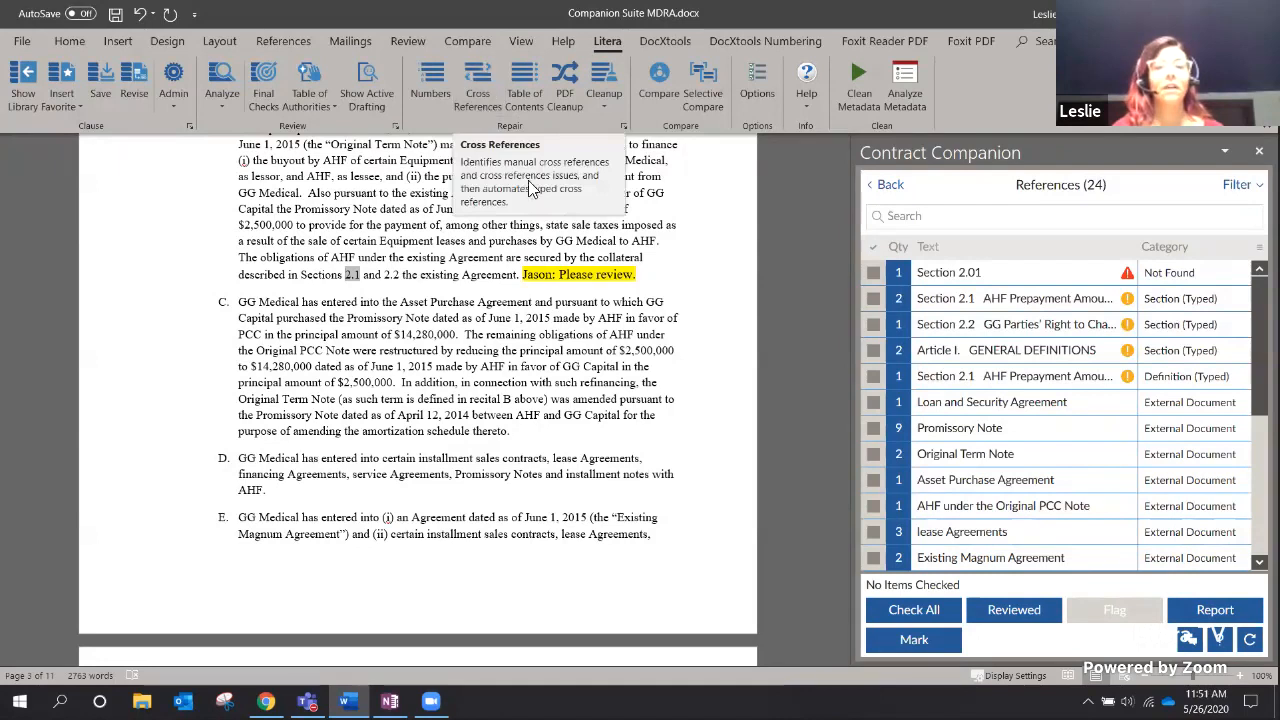
Leave the references list and run Final Checks on the agreement, sorting the results with risks first.
{"action": "left_click", "coordinate": [881, 186]}
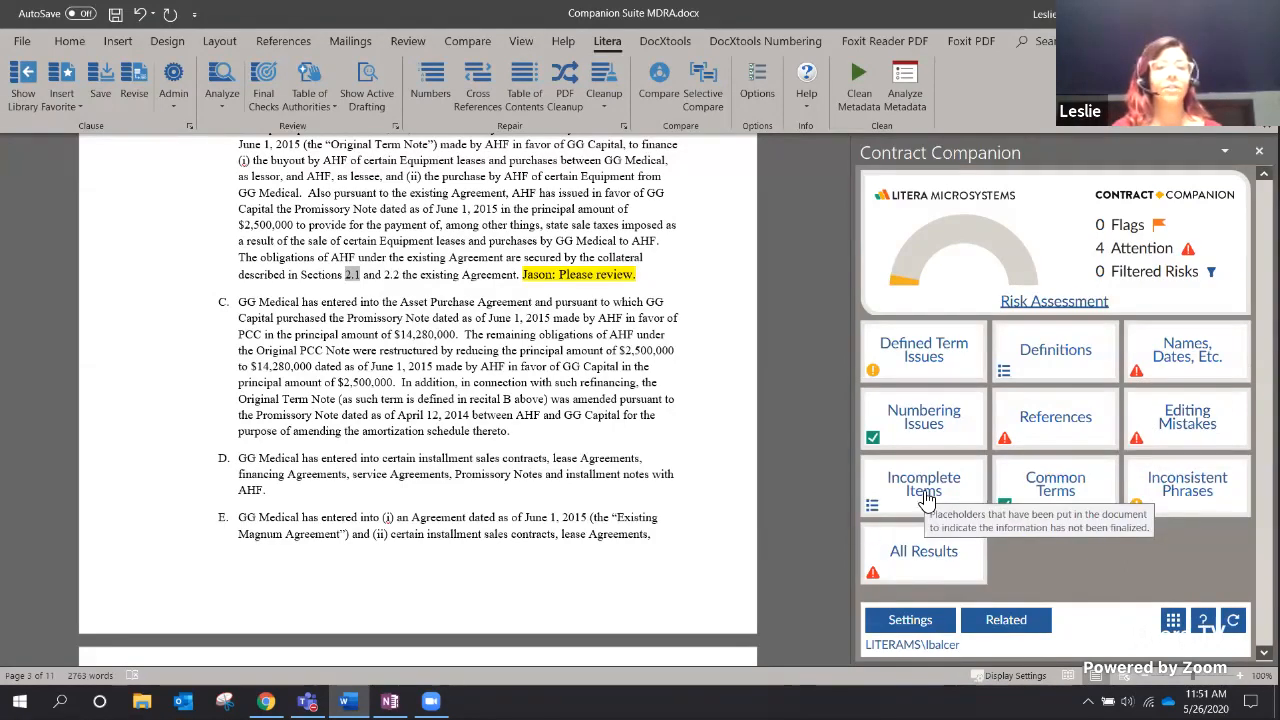
{"action": "left_click", "coordinate": [262, 80]}
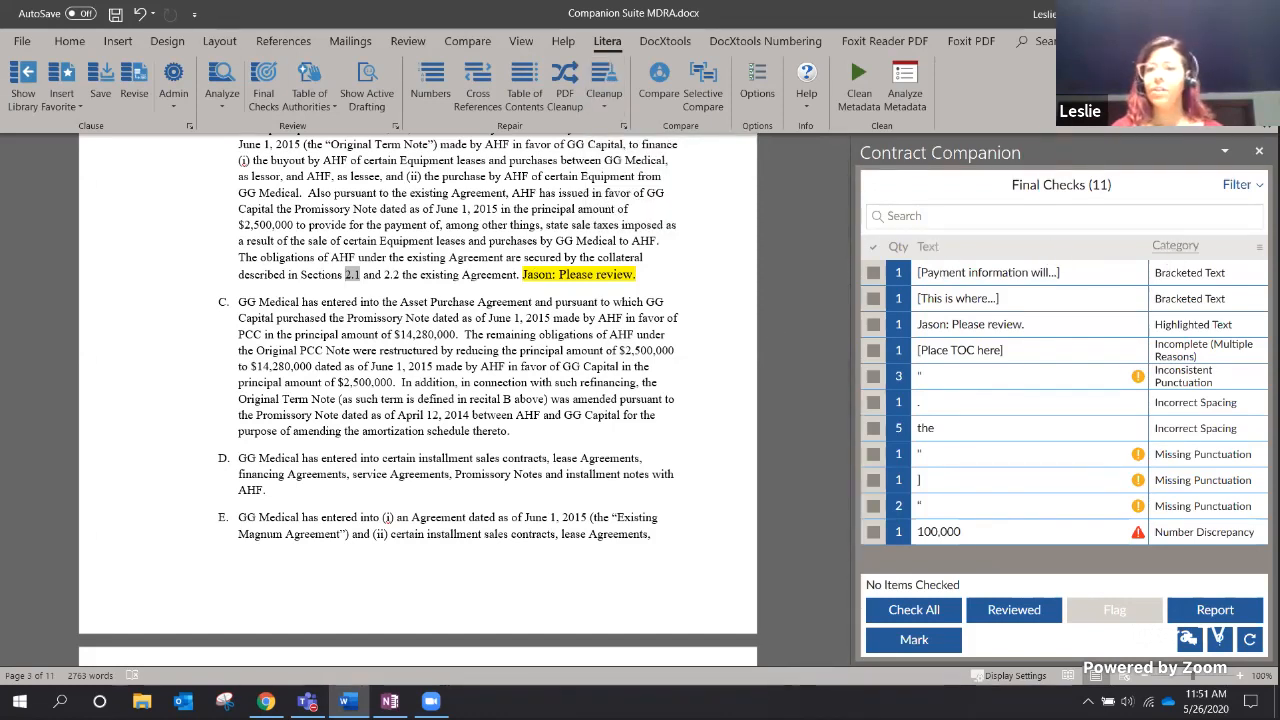
{"action": "right_click", "coordinate": [1057, 257]}
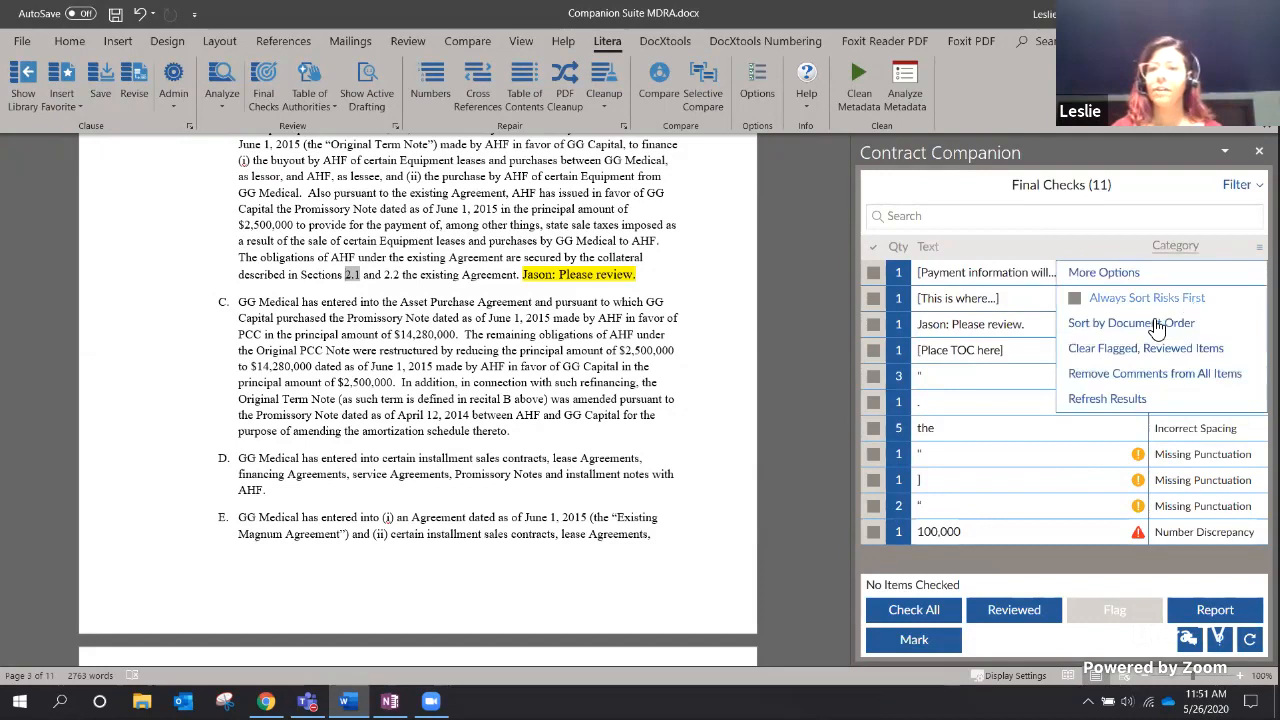
{"action": "left_click", "coordinate": [1127, 324]}
Correct the flagged number discrepancy in the "AHF Shares" definition to 1,000,000.
{"action": "left_click", "coordinate": [1012, 272]}
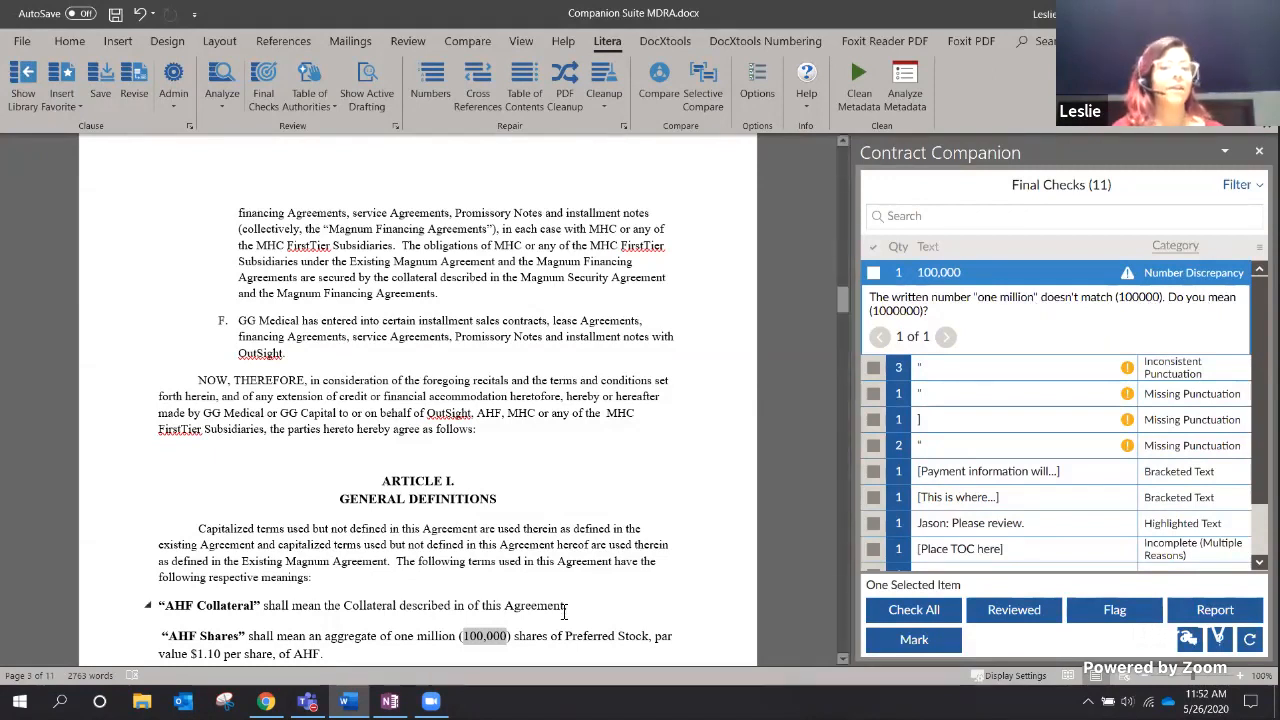
{"action": "left_click", "coordinate": [467, 633]}
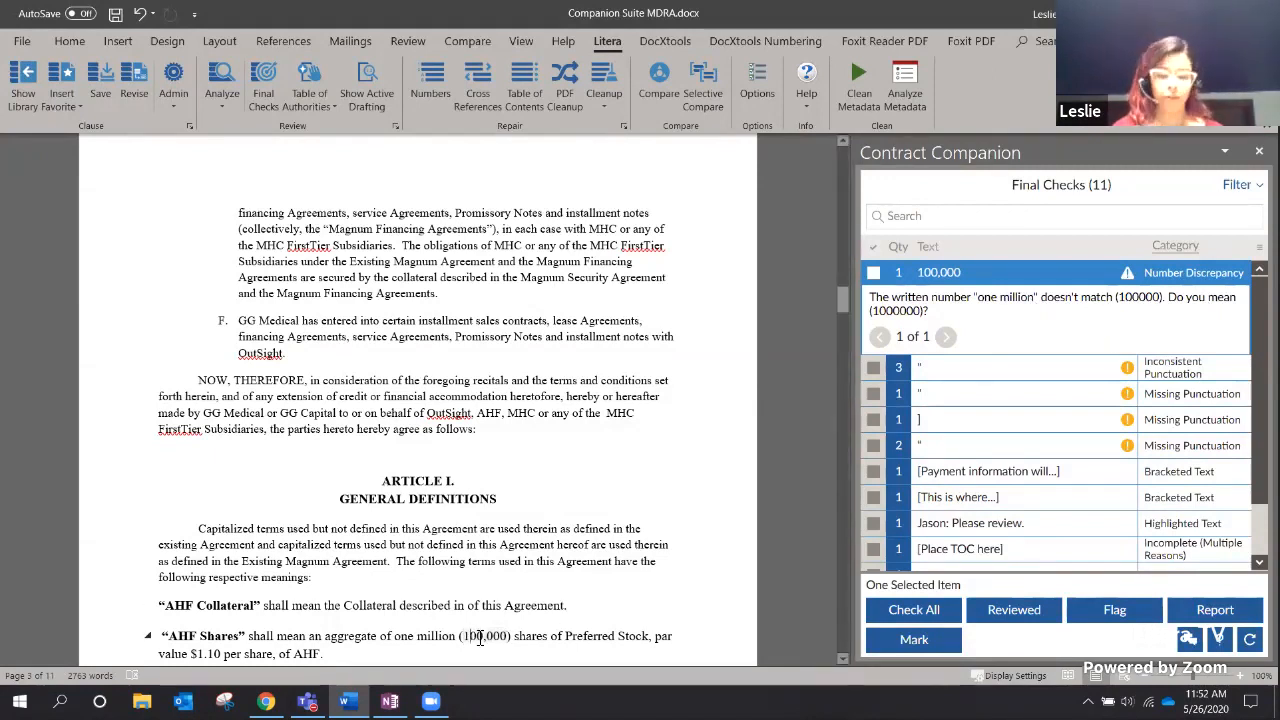
{"action": "type", "text": ",0"}
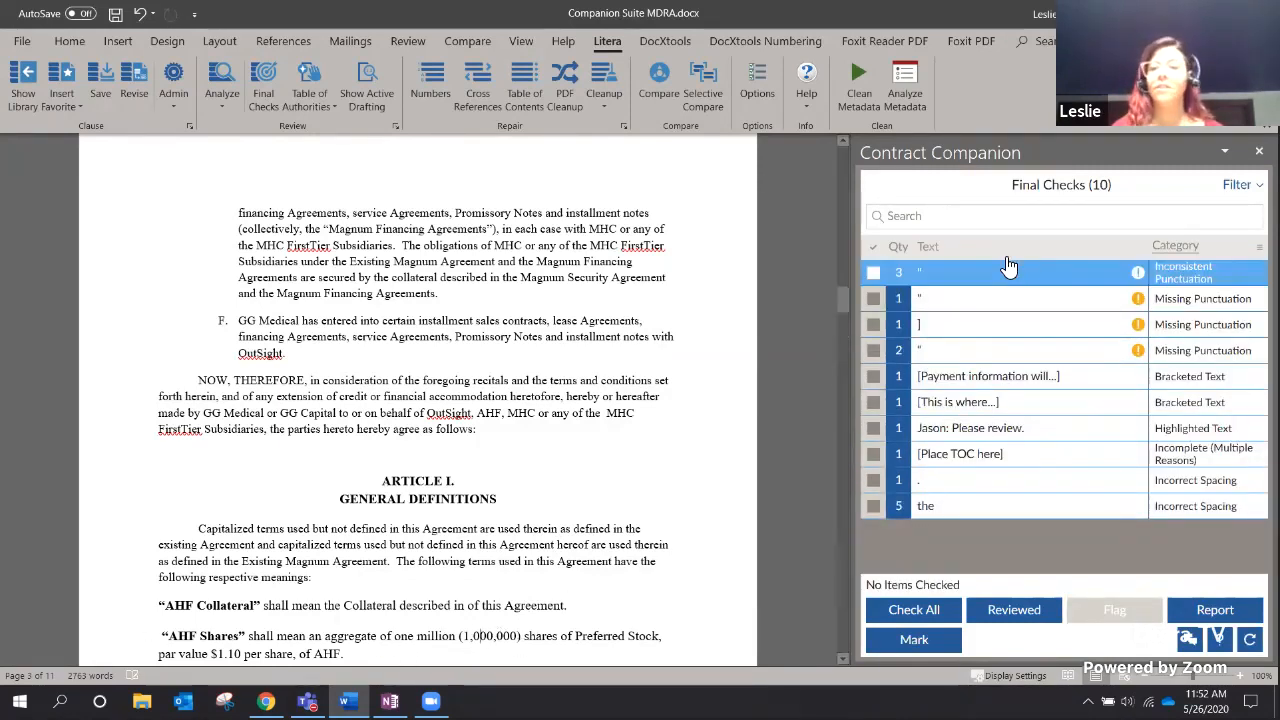
Review the punctuation and bracketed text items in Final Checks and locate the highlighted review note in the recitals.
{"action": "left_click", "coordinate": [1020, 323]}
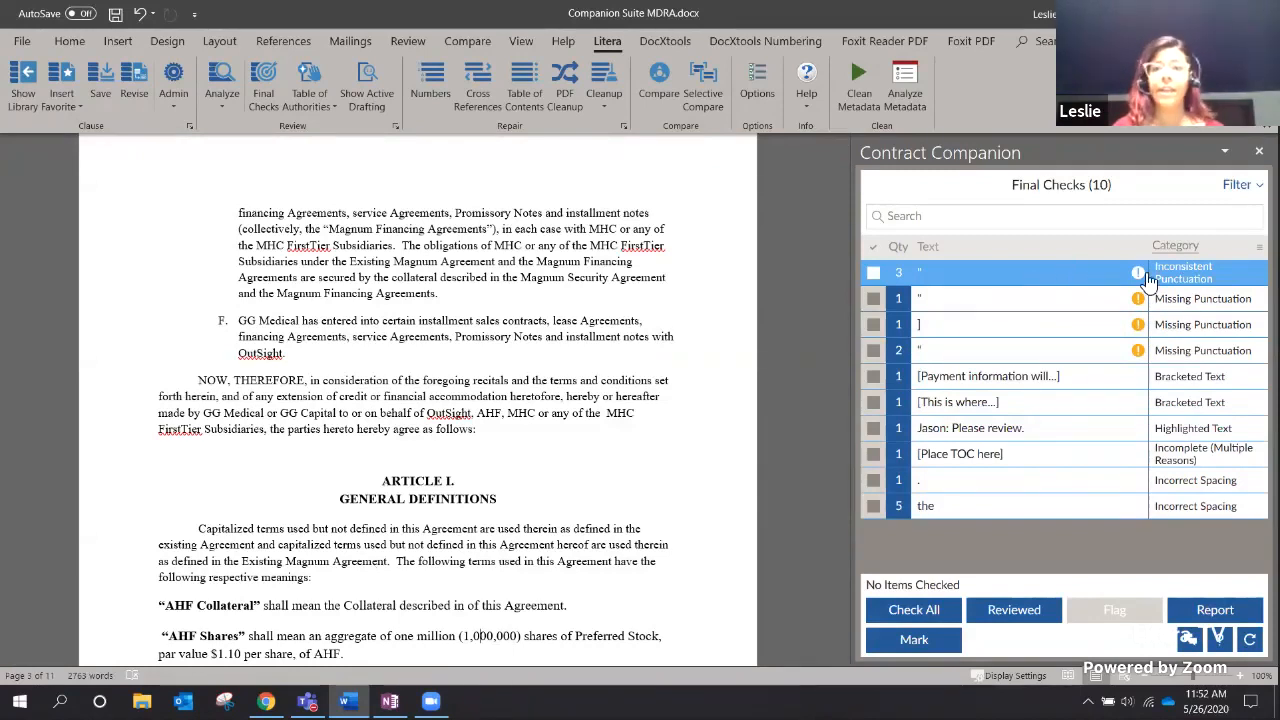
{"action": "left_click", "coordinate": [1100, 300]}
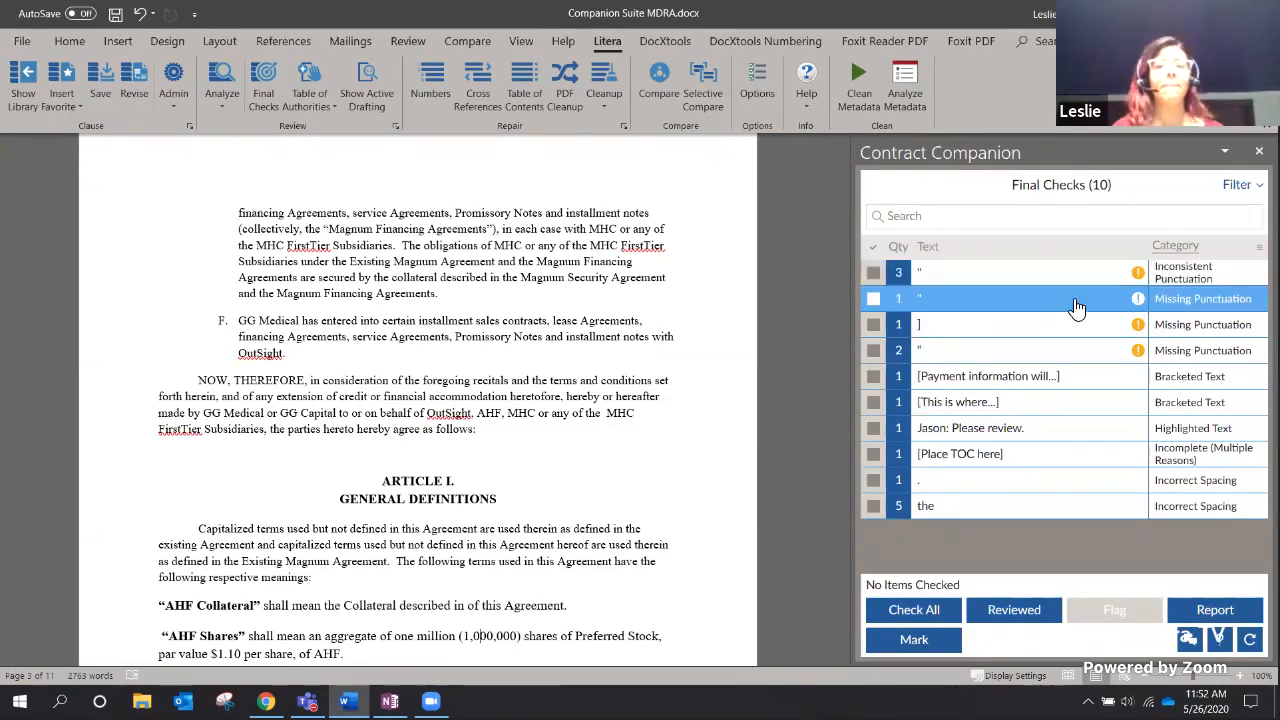
{"action": "left_click", "coordinate": [1068, 350]}
{"action": "left_click", "coordinate": [1068, 375]}
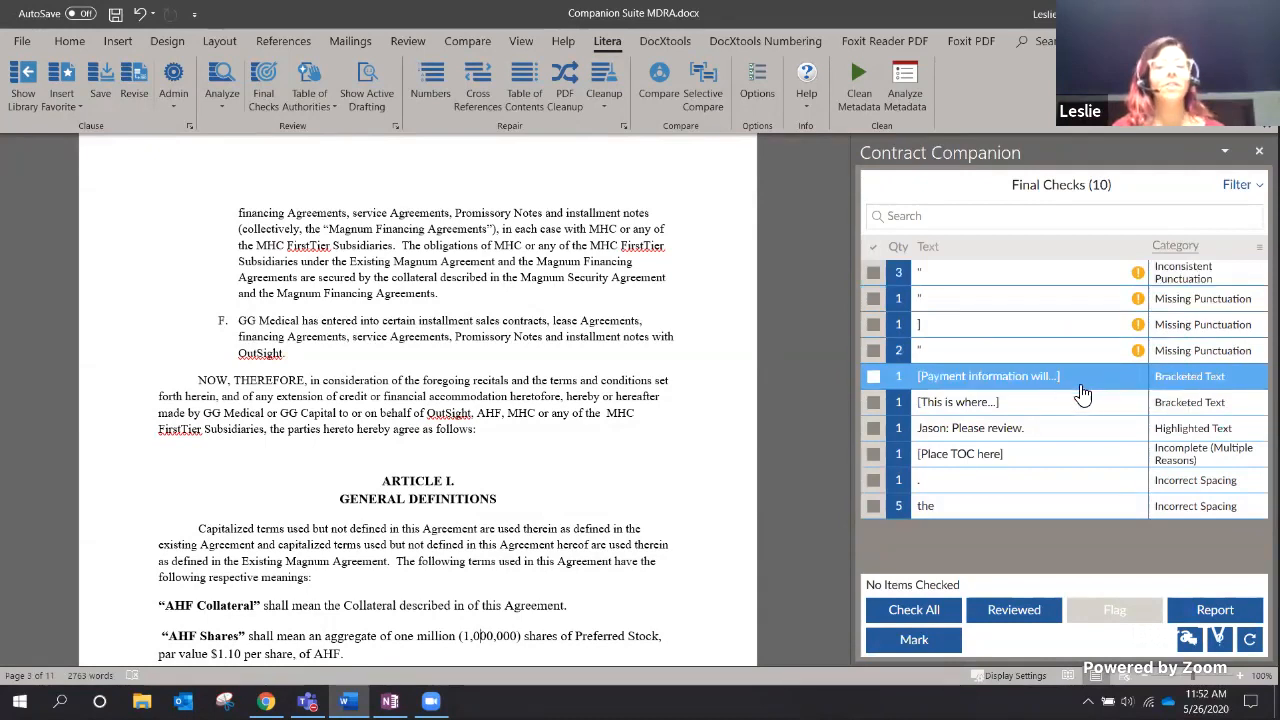
{"action": "left_click", "coordinate": [1018, 402]}
{"action": "left_click", "coordinate": [1012, 428]}
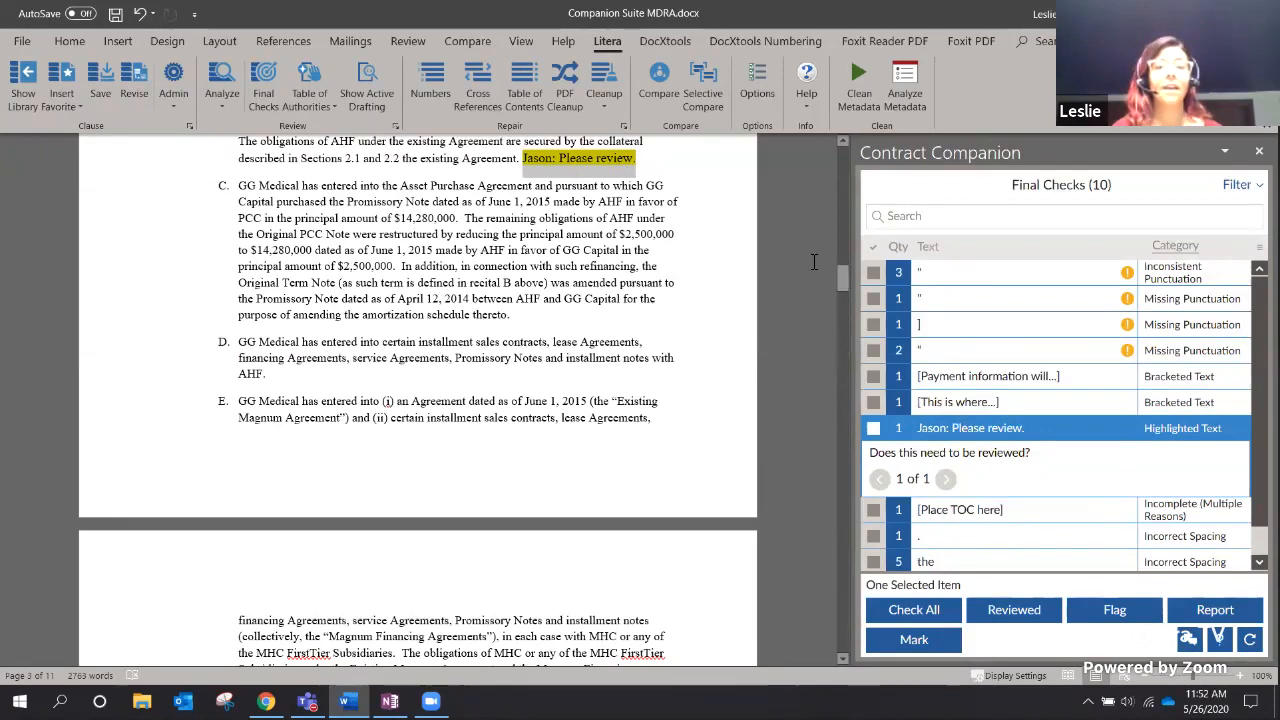
{"action": "left_click", "coordinate": [1115, 434]}
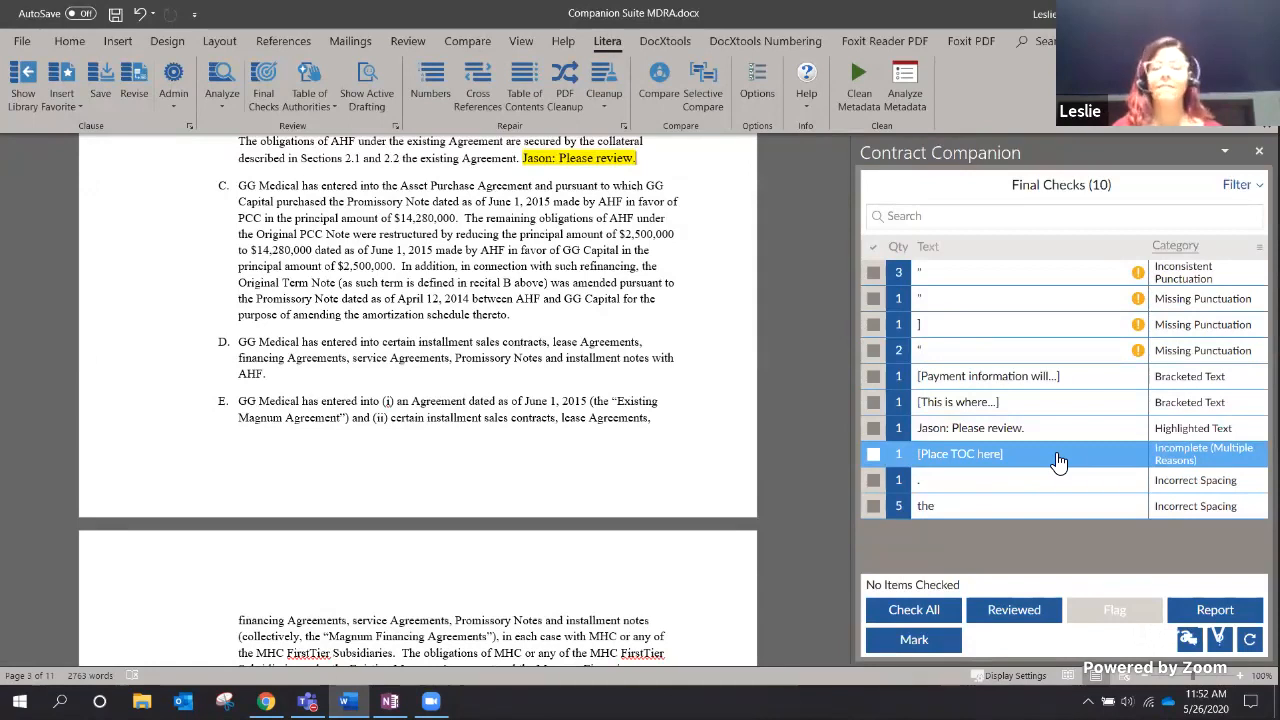
Locate the incomplete [Place TOC here] placeholder in the agreement and review why it is flagged.
{"action": "left_click", "coordinate": [985, 298]}
{"action": "left_click", "coordinate": [966, 284]}
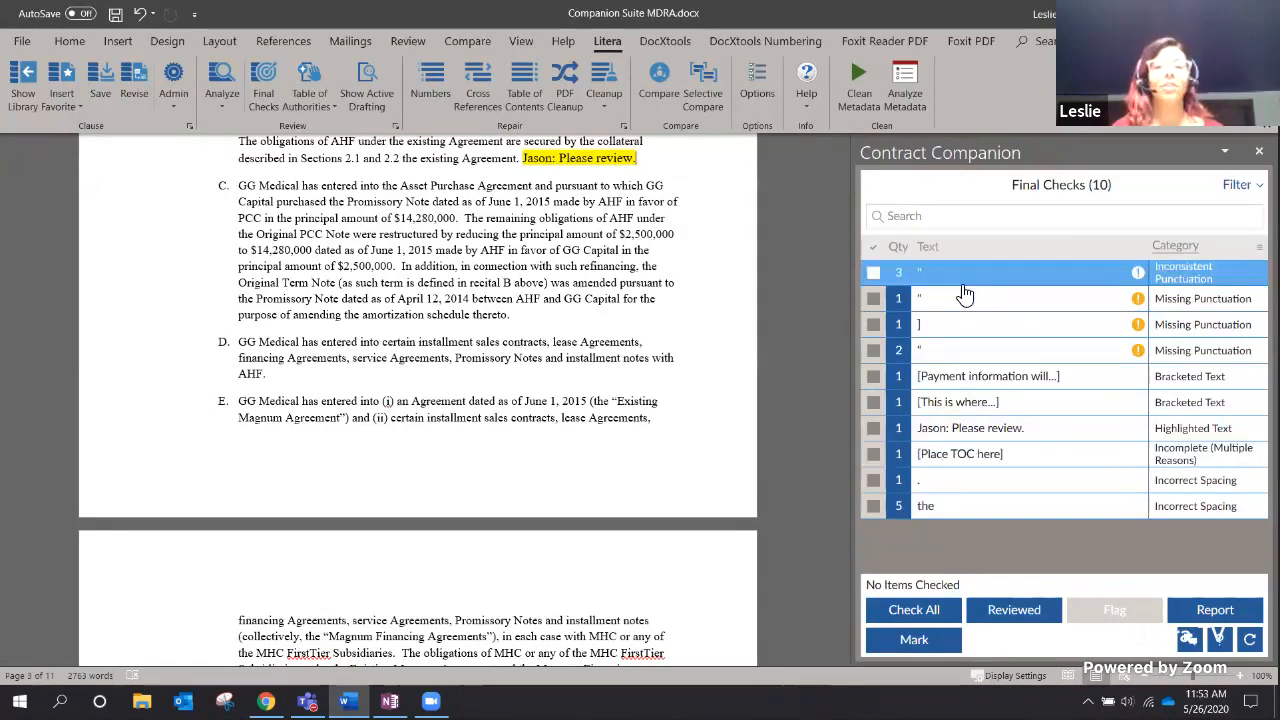
{"action": "left_click", "coordinate": [995, 455]}
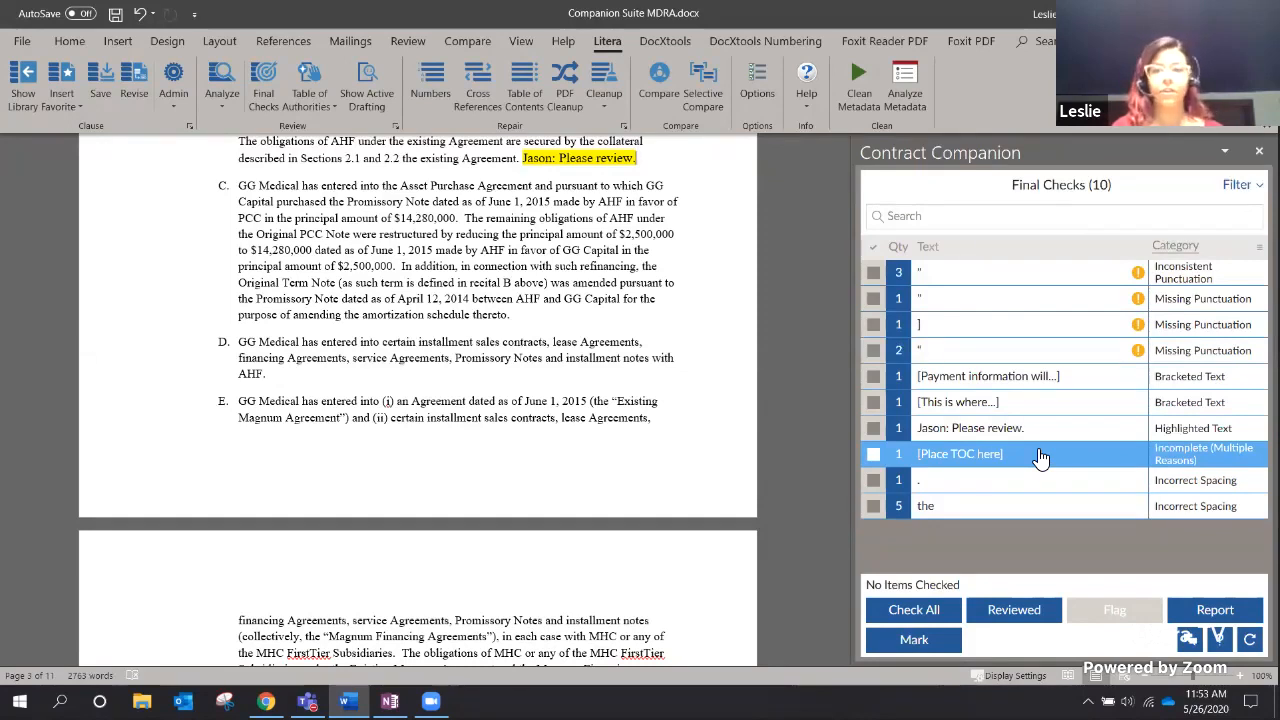
{"action": "left_click", "coordinate": [612, 290]}
{"action": "left_click", "coordinate": [960, 506]}
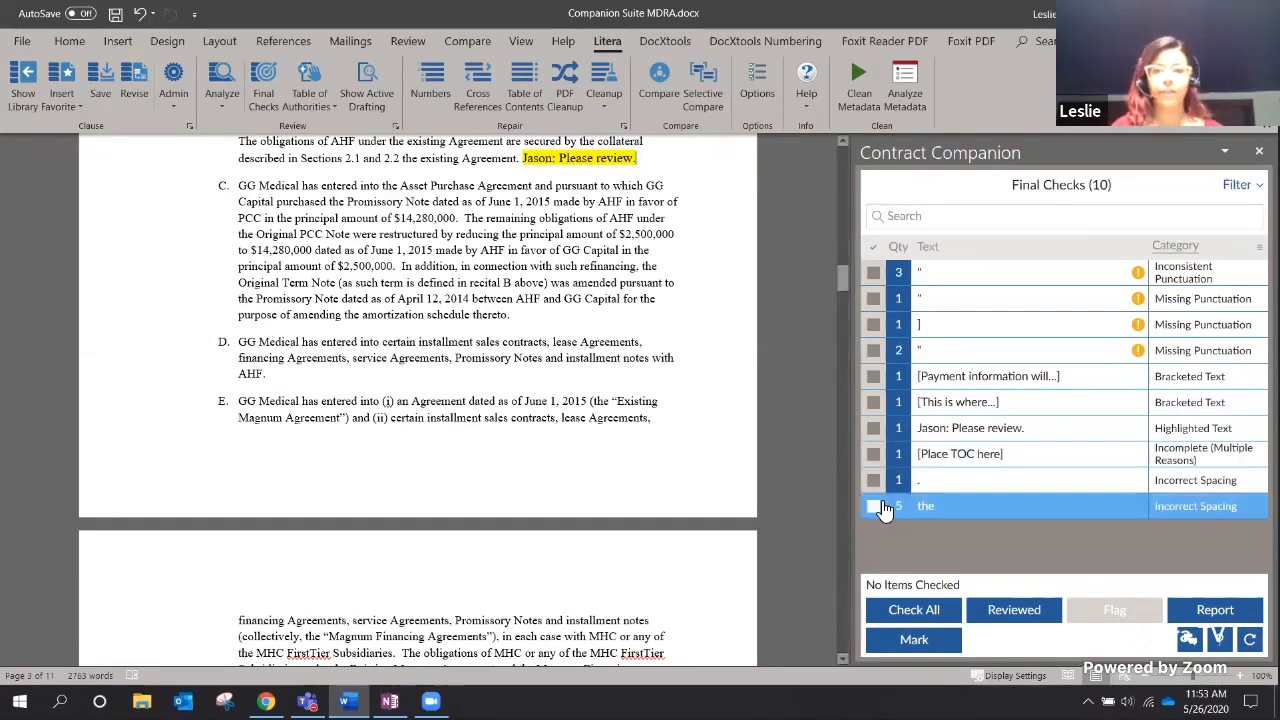
{"action": "left_click", "coordinate": [980, 457]}
{"action": "left_click", "coordinate": [980, 457]}
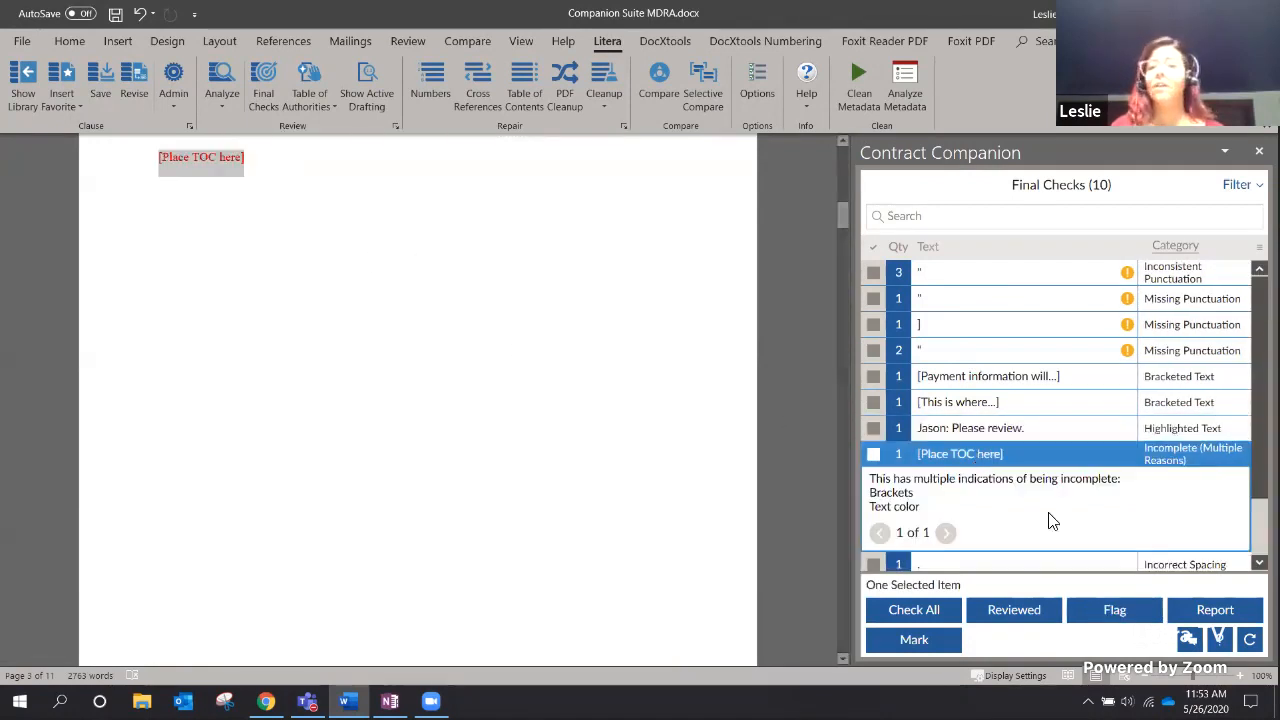
{"action": "left_click", "coordinate": [1057, 460]}
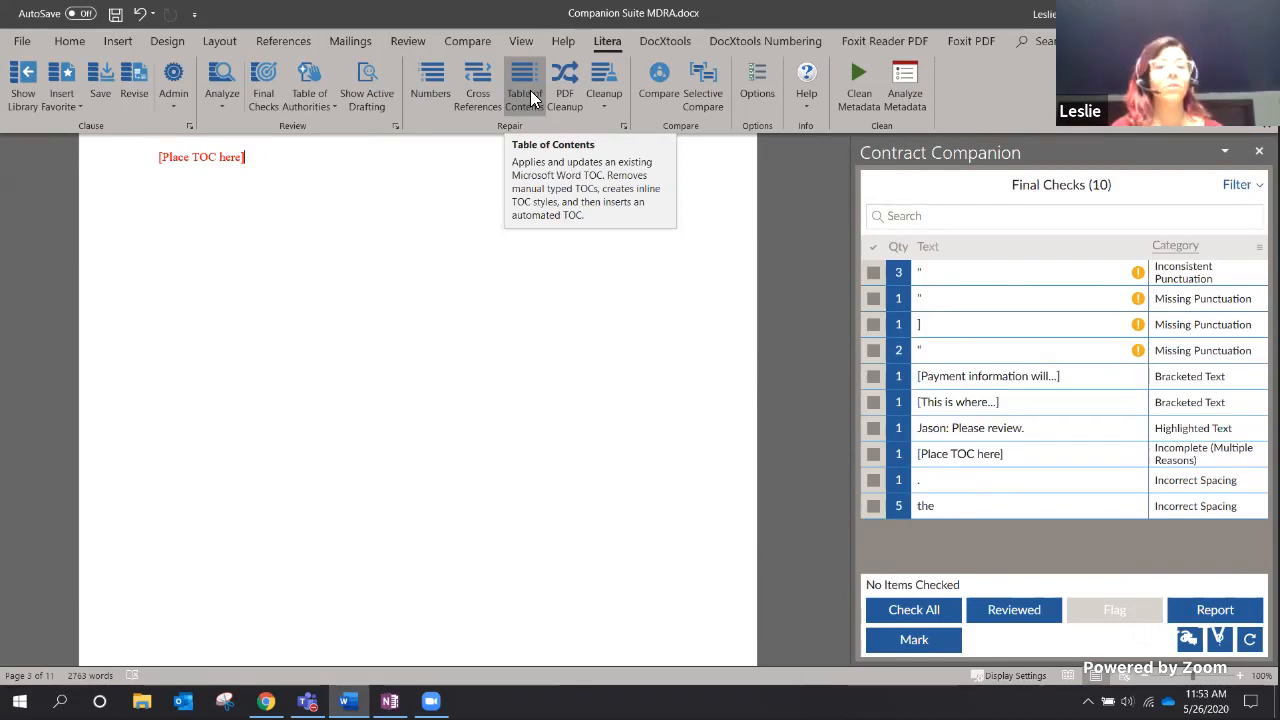
Insert an automated two-level table of contents at the [Place TOC here] placeholder and look over its entries.
{"action": "left_click", "coordinate": [530, 90]}
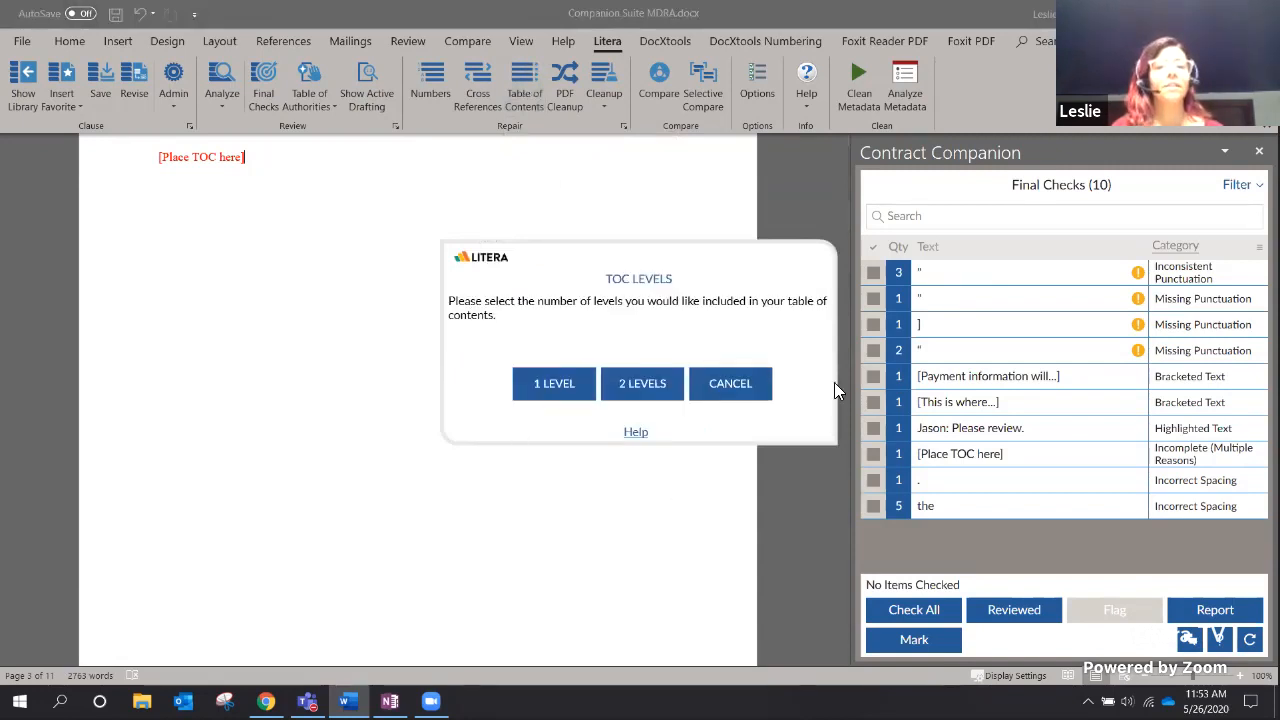
{"action": "left_click", "coordinate": [643, 388]}
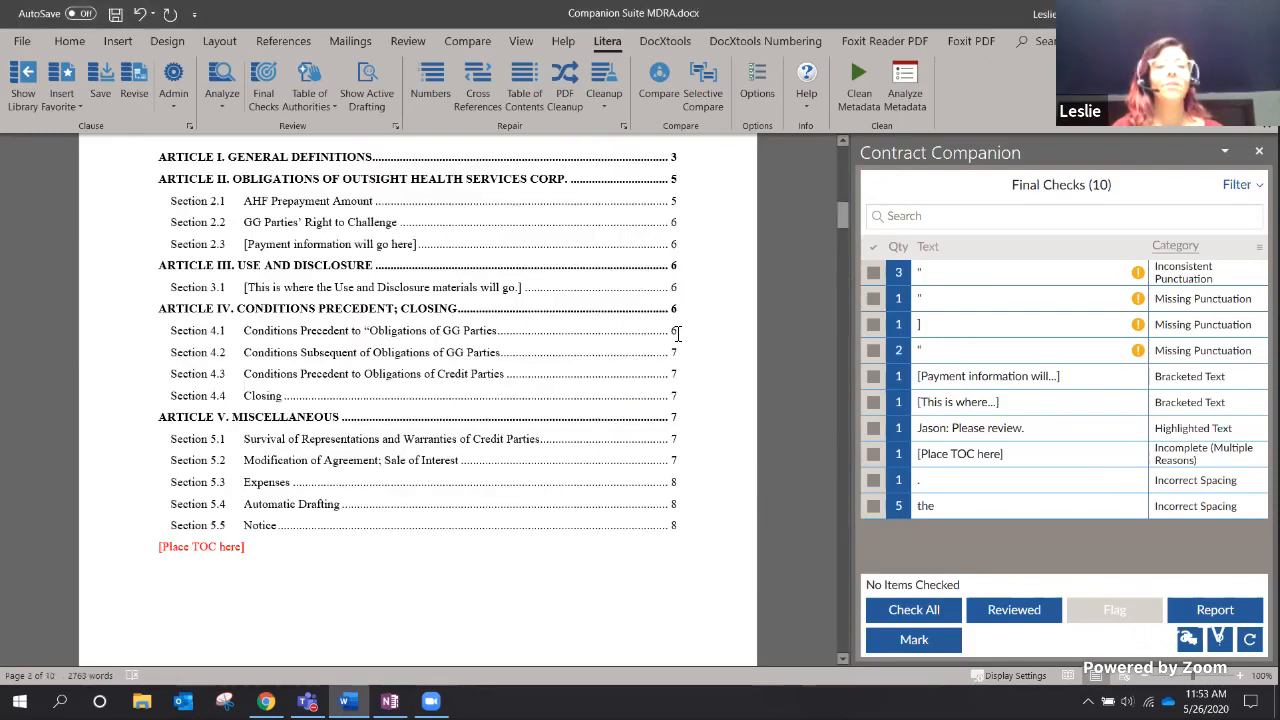
{"action": "scroll", "coordinate": [677, 333], "scroll_direction": "up", "scroll_amount": 2}
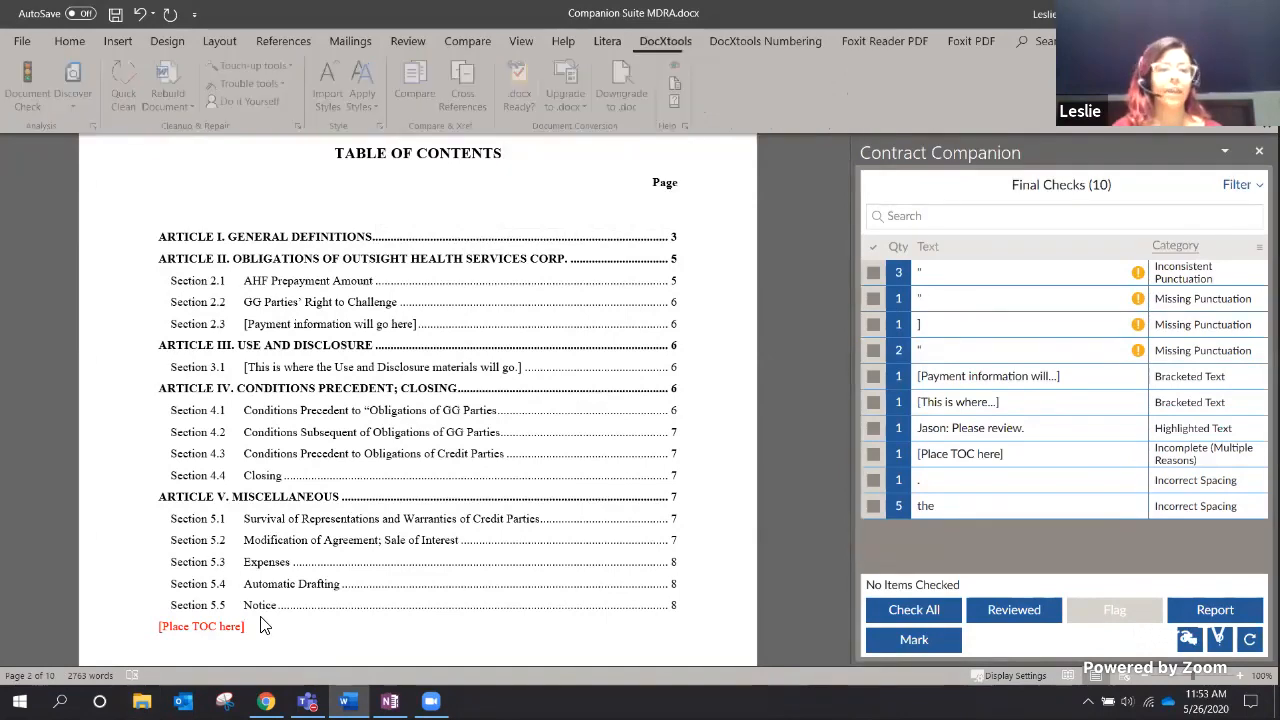
{"action": "scroll", "coordinate": [257, 637], "scroll_direction": "down", "scroll_amount": 8}
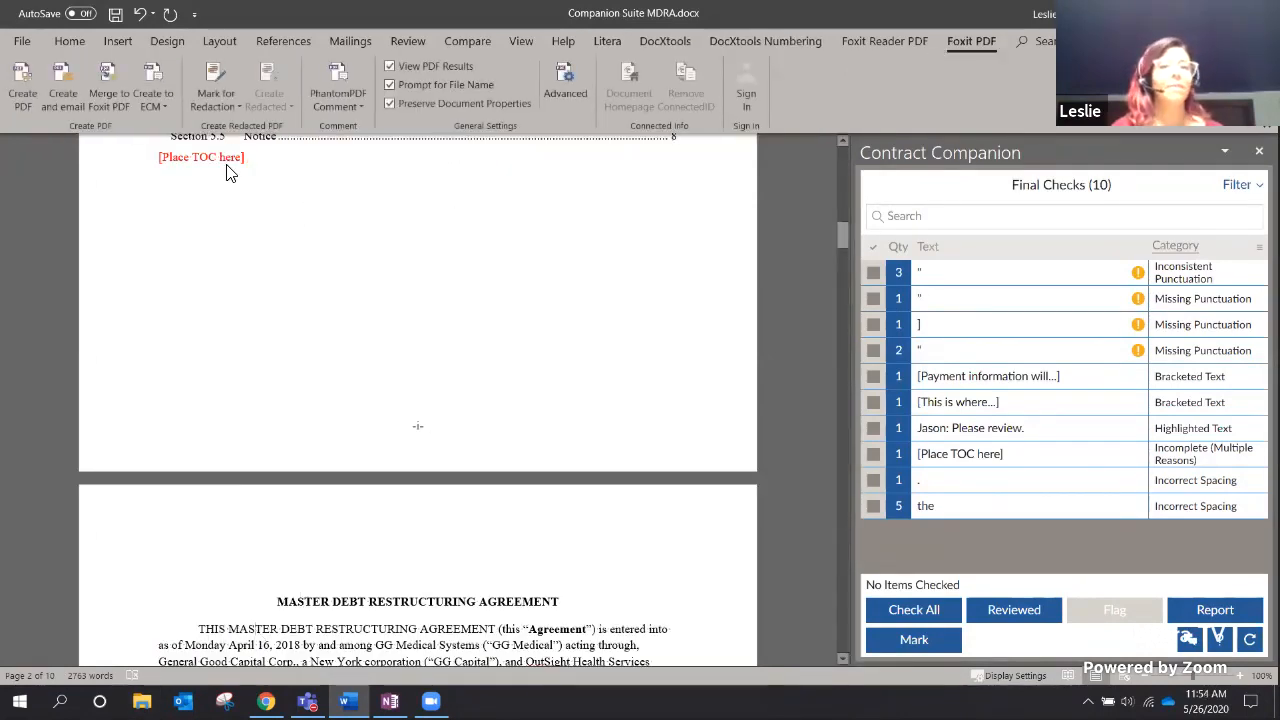
Look over the remaining Final Checks items and the consistency and cleanup options offered for repairing the agreement.
{"action": "left_click", "coordinate": [606, 41]}
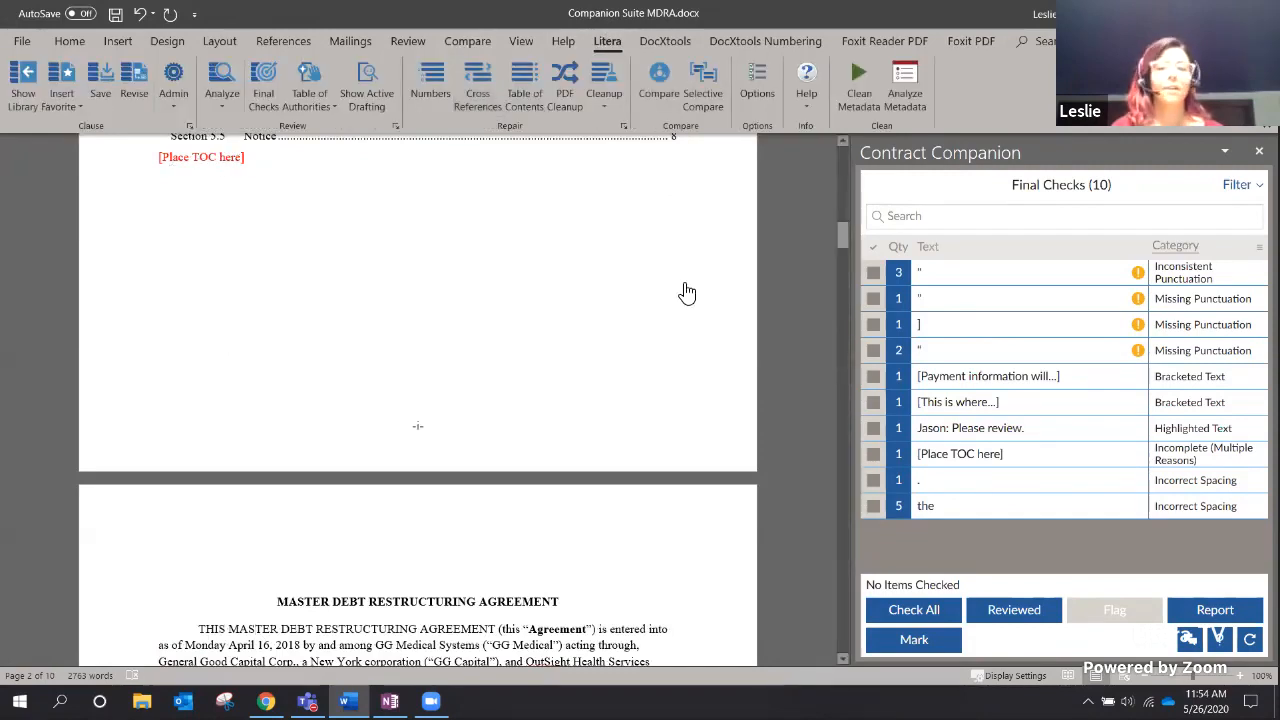
{"action": "left_click", "coordinate": [1000, 324]}
{"action": "left_click", "coordinate": [993, 481]}
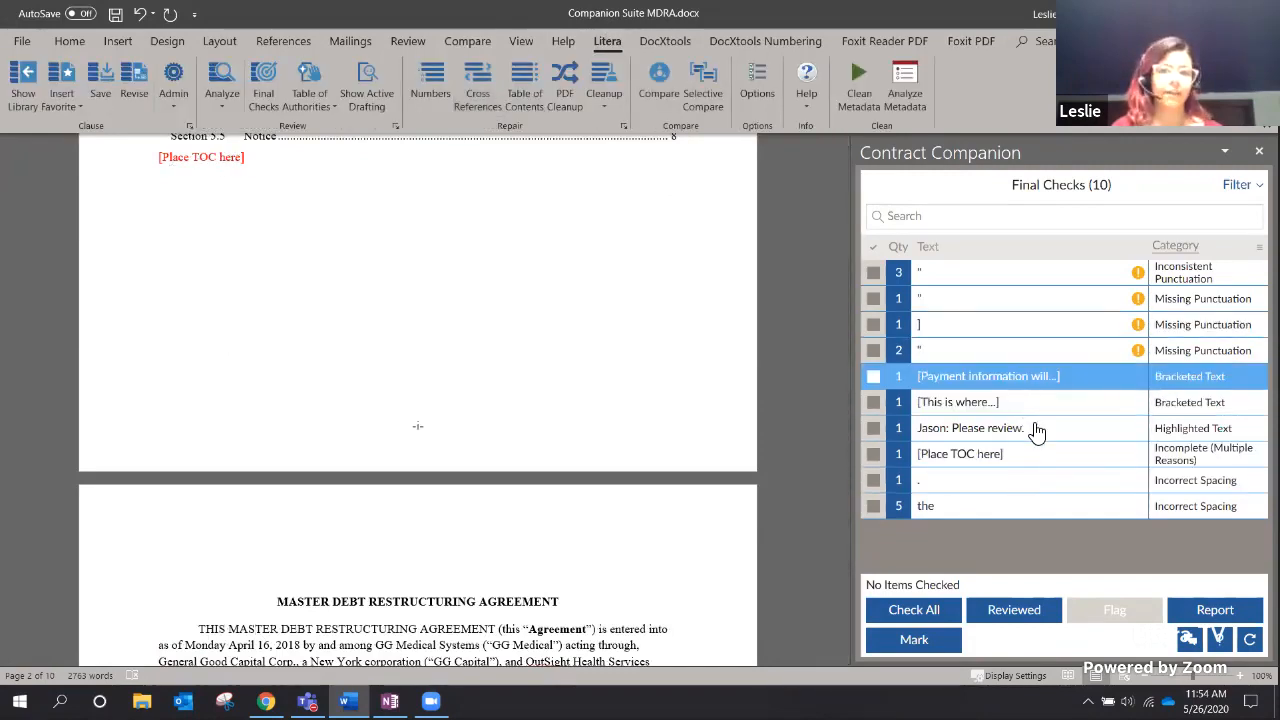
{"action": "scroll", "coordinate": [460, 383], "scroll_direction": "up", "scroll_amount": 4}
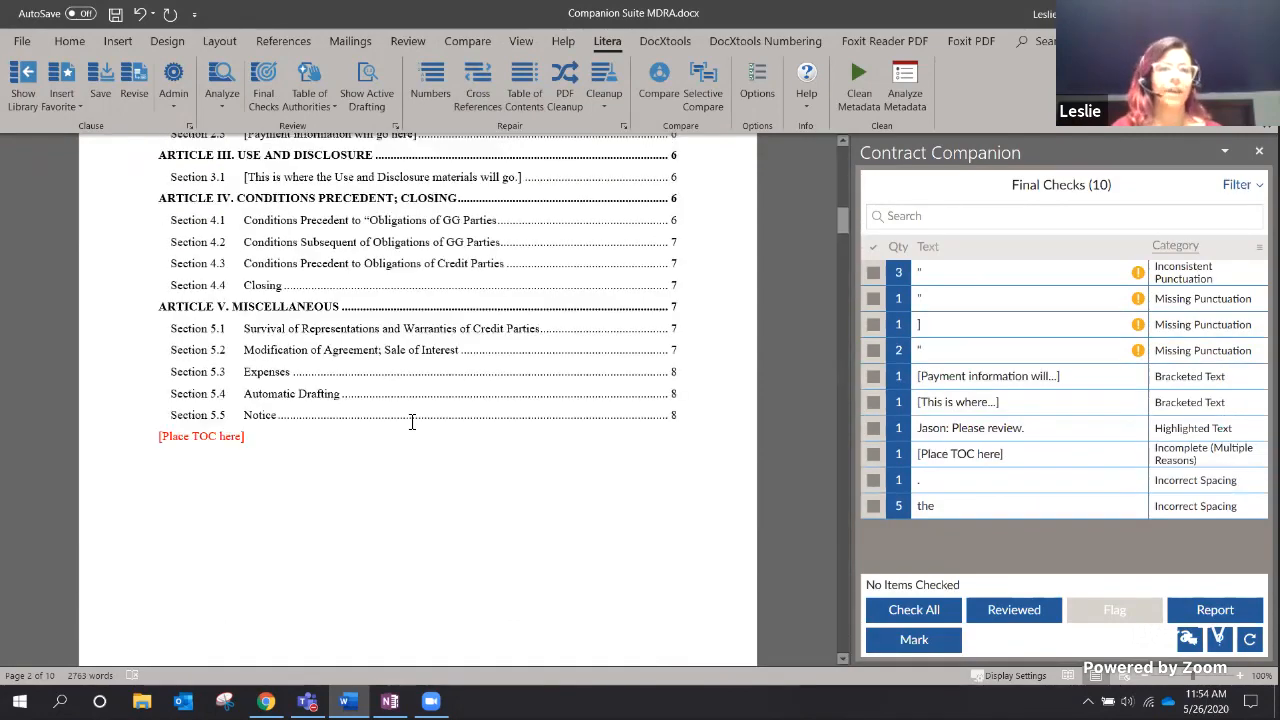
{"action": "left_click", "coordinate": [985, 453]}
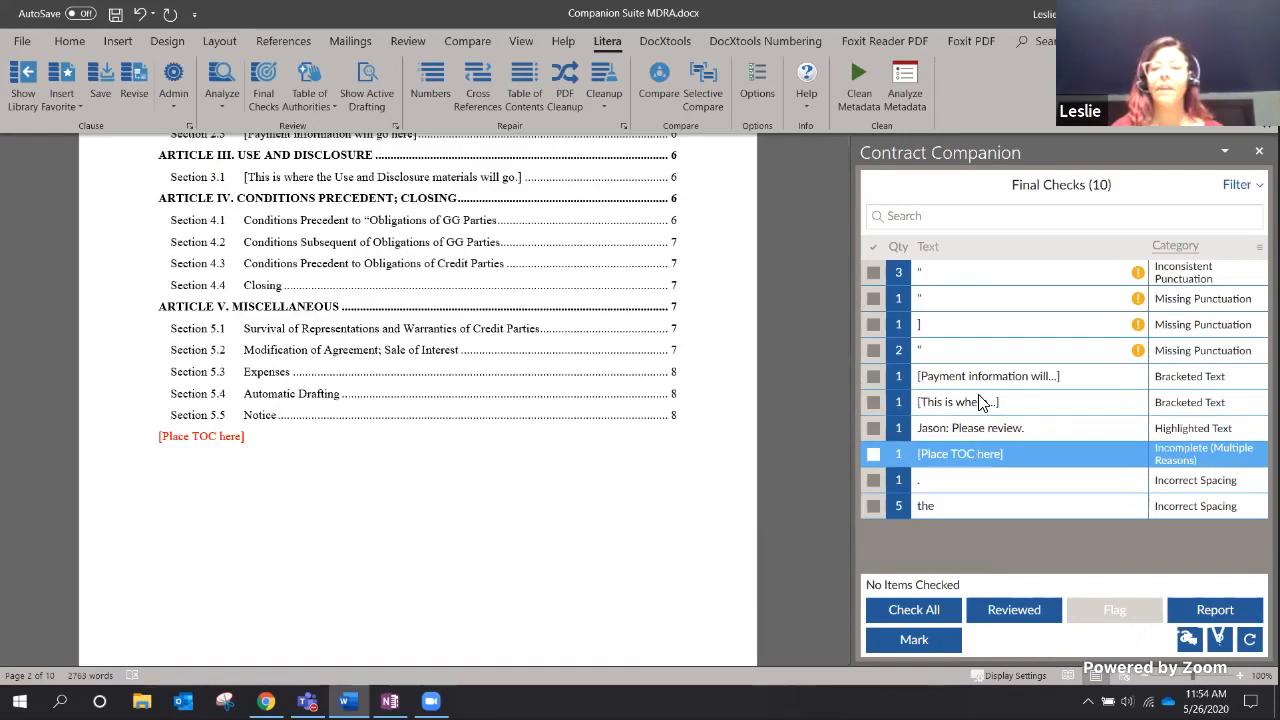
{"action": "left_click", "coordinate": [600, 98]}
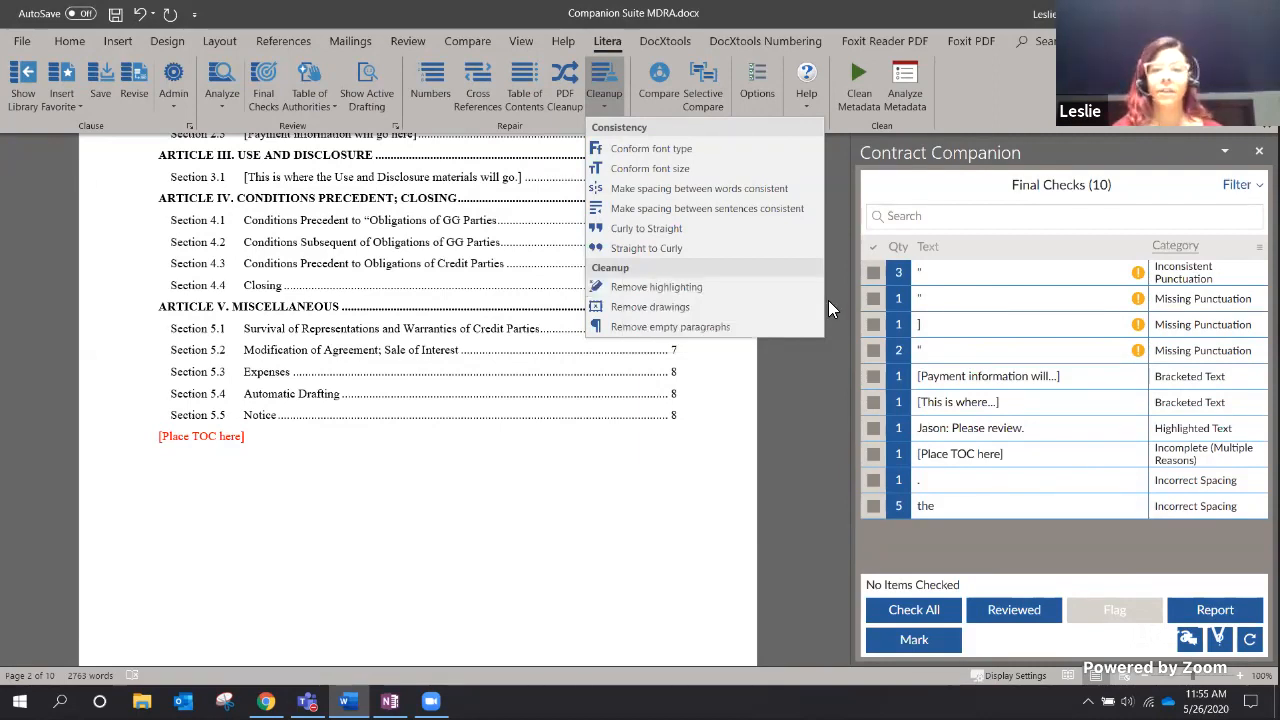
{"action": "left_click", "coordinate": [696, 332]}
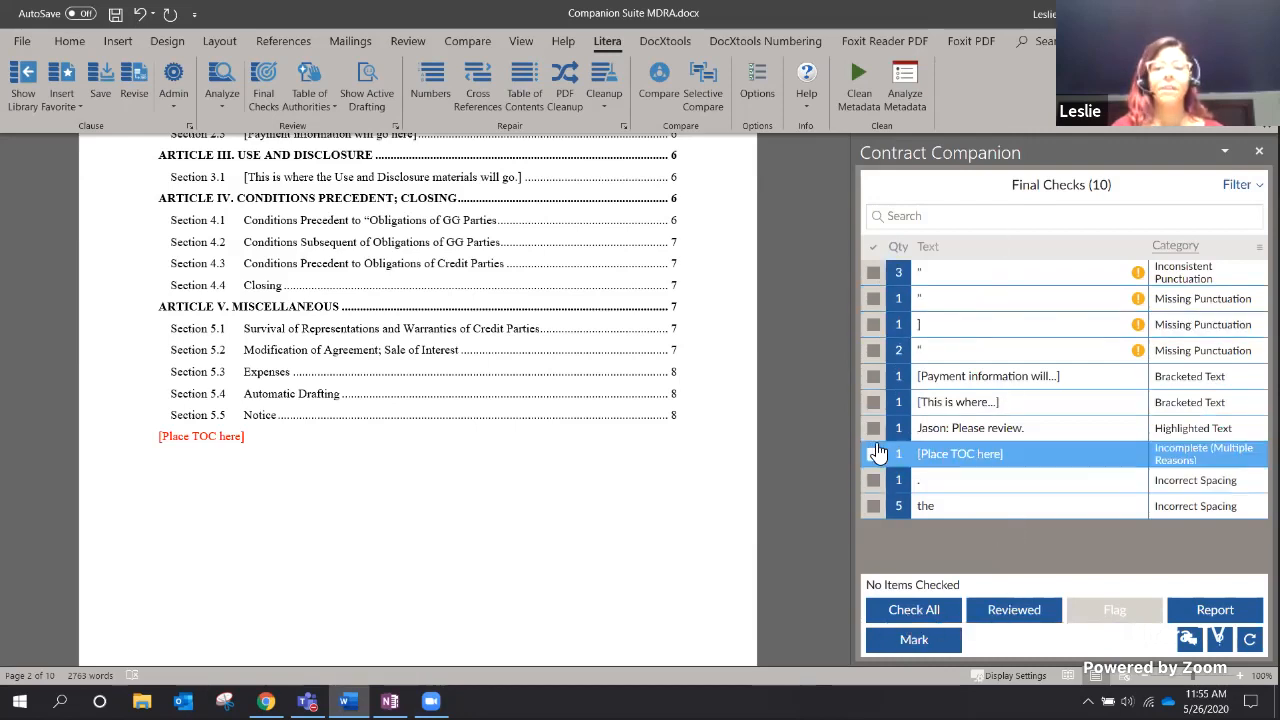
Locate the bracketed payment information placeholder in Section 2.3 and mark its Final Checks item as reviewed.
{"action": "left_click", "coordinate": [874, 375]}
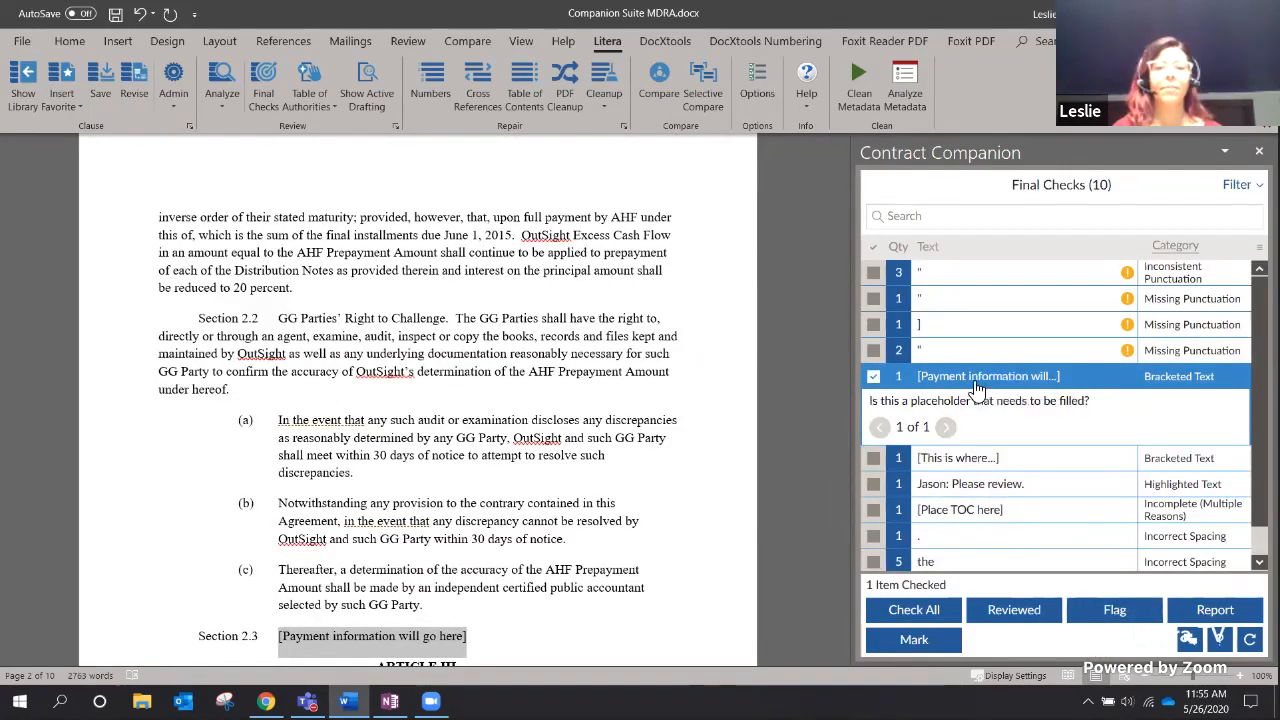
{"action": "left_click", "coordinate": [1048, 630]}
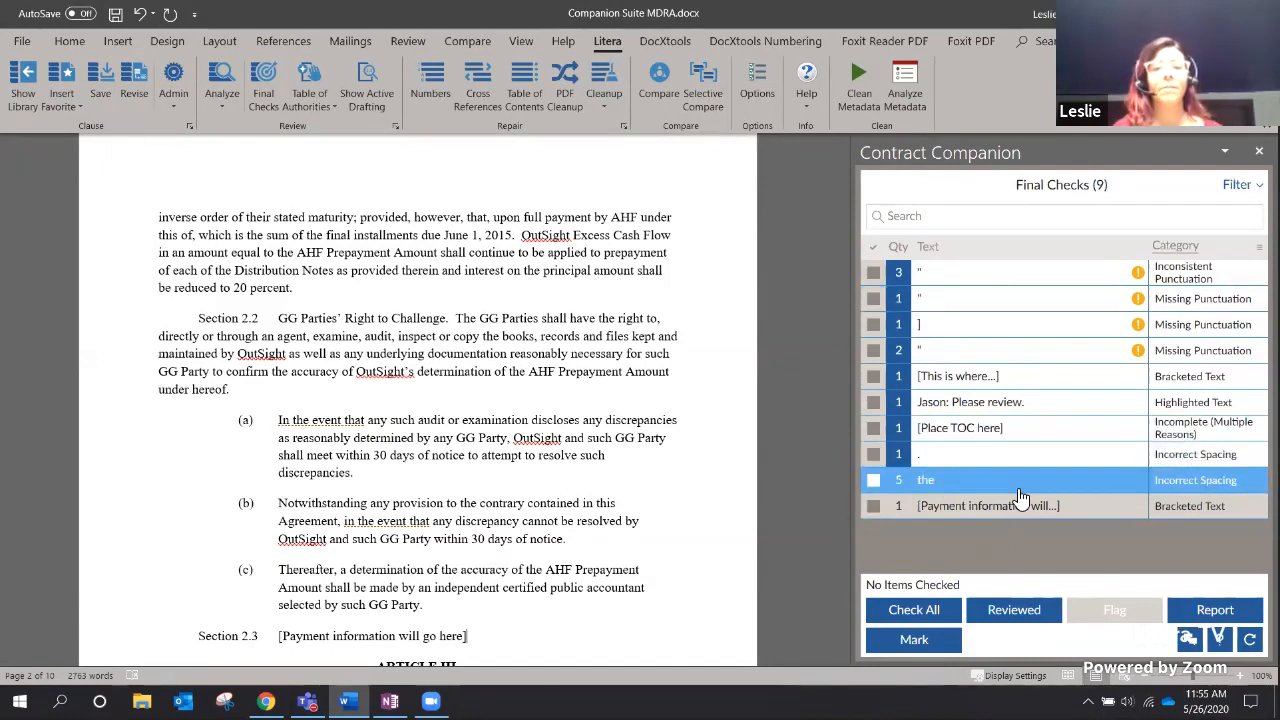
{"action": "left_click", "coordinate": [1027, 617]}
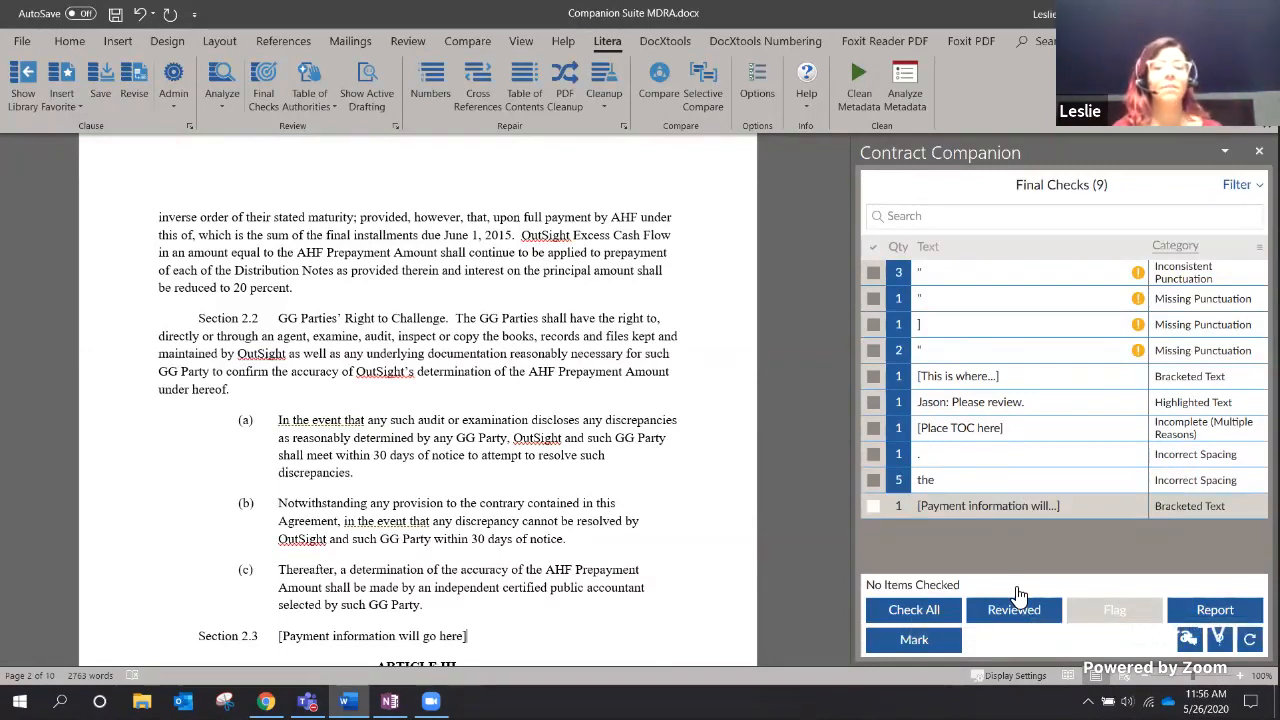
Flag the incorrect spacing item for the period in Final Checks.
{"action": "left_click", "coordinate": [873, 456]}
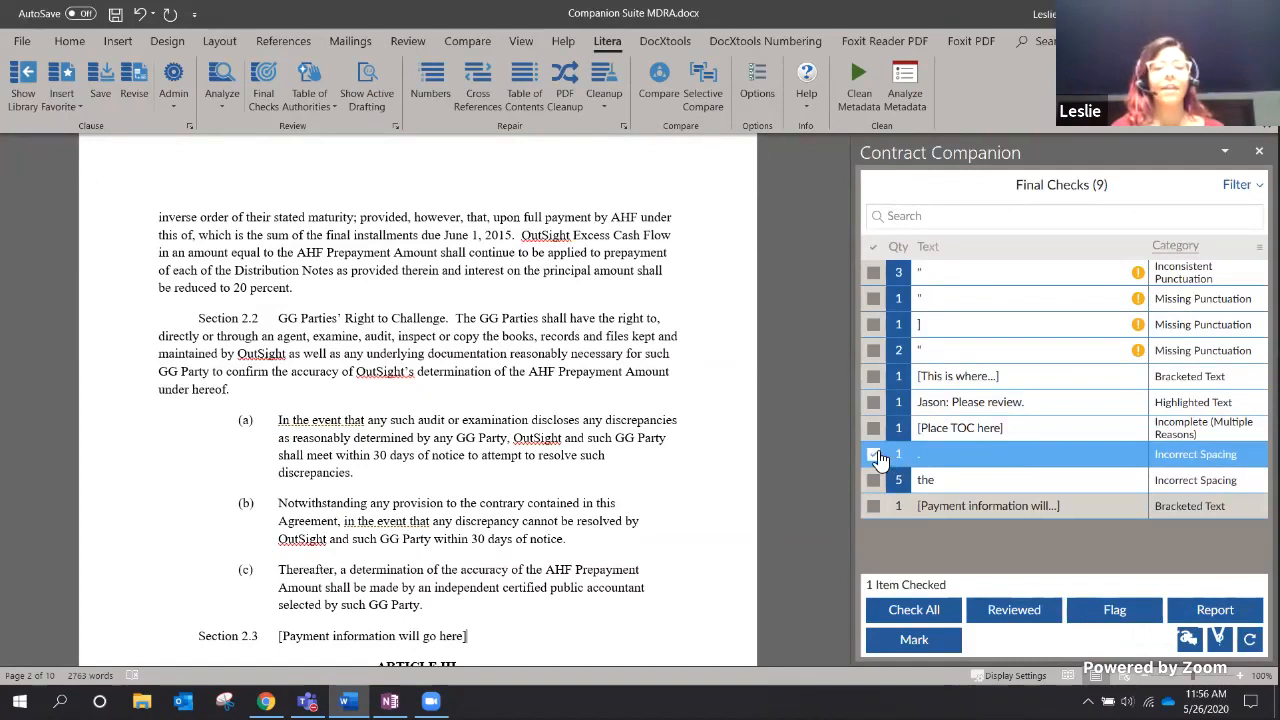
{"action": "left_click", "coordinate": [1102, 608]}
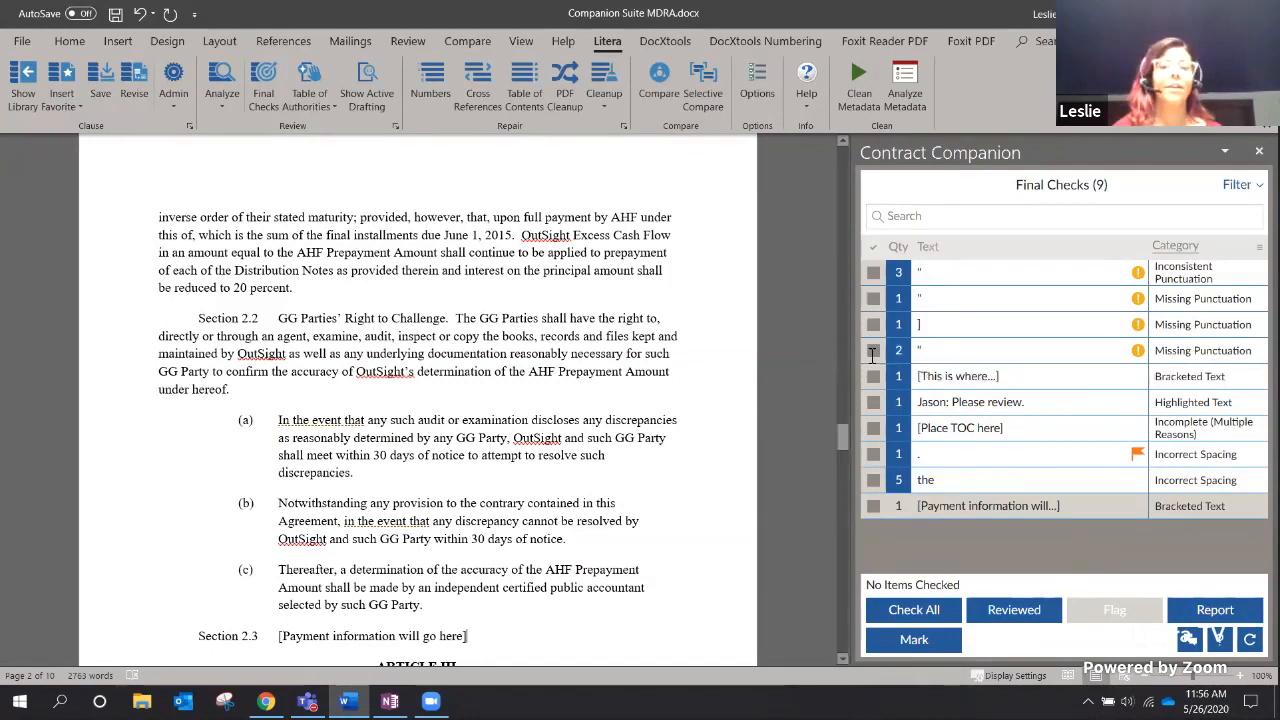
{"action": "left_click", "coordinate": [900, 345]}
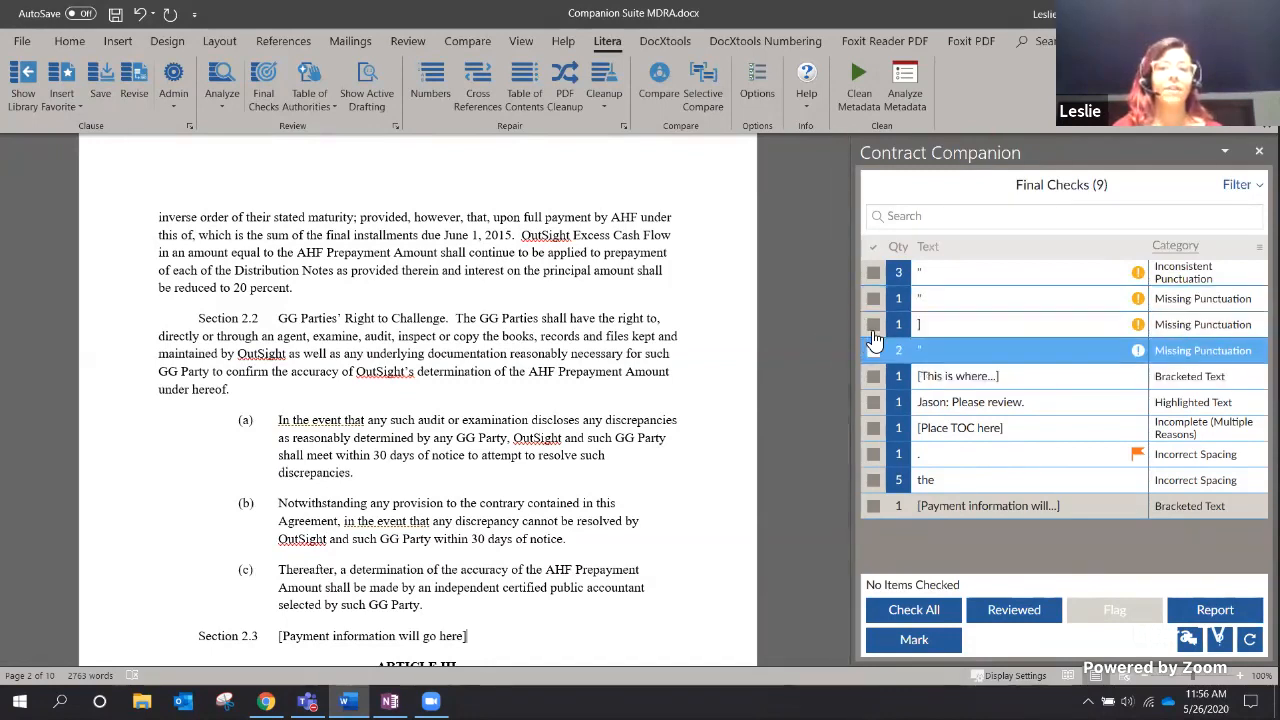